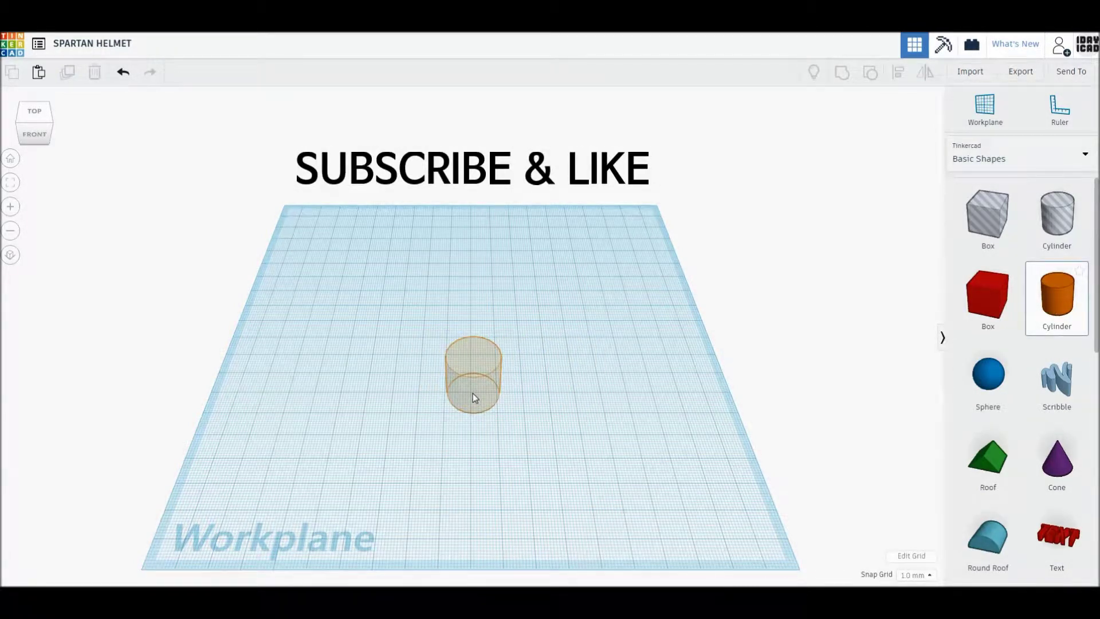
Place a 40 mm wide, 64-sided cylinder 60 mm tall on the workplane.
{"action": "left_click", "coordinate": [470, 393]}
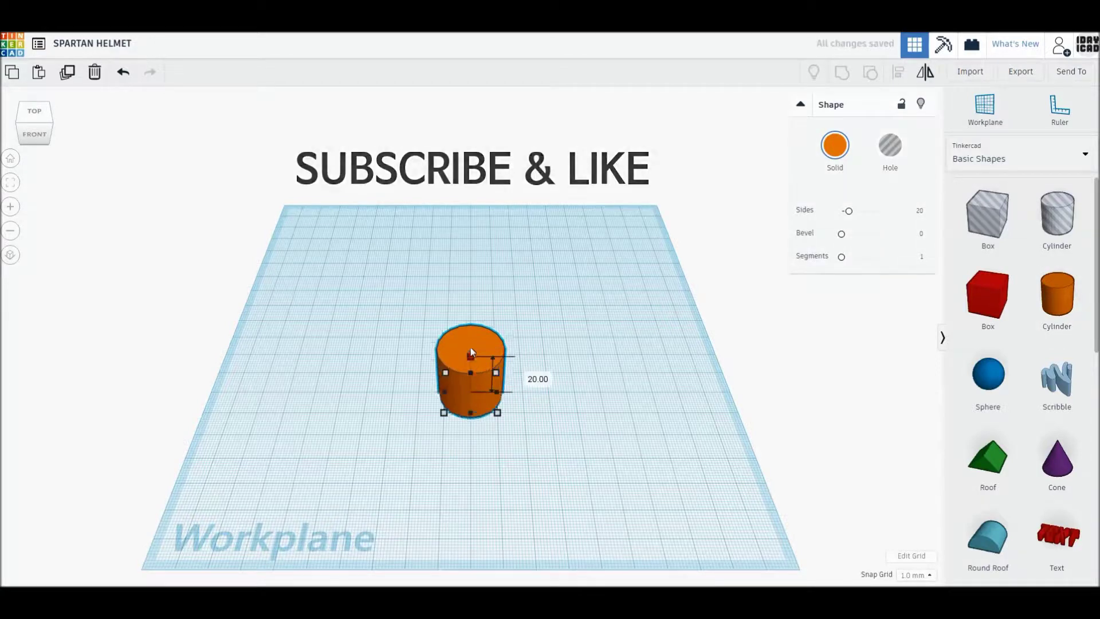
{"action": "left_click_drag", "start_coordinate": [470, 354], "coordinate": [472, 325], "text": "shift"}
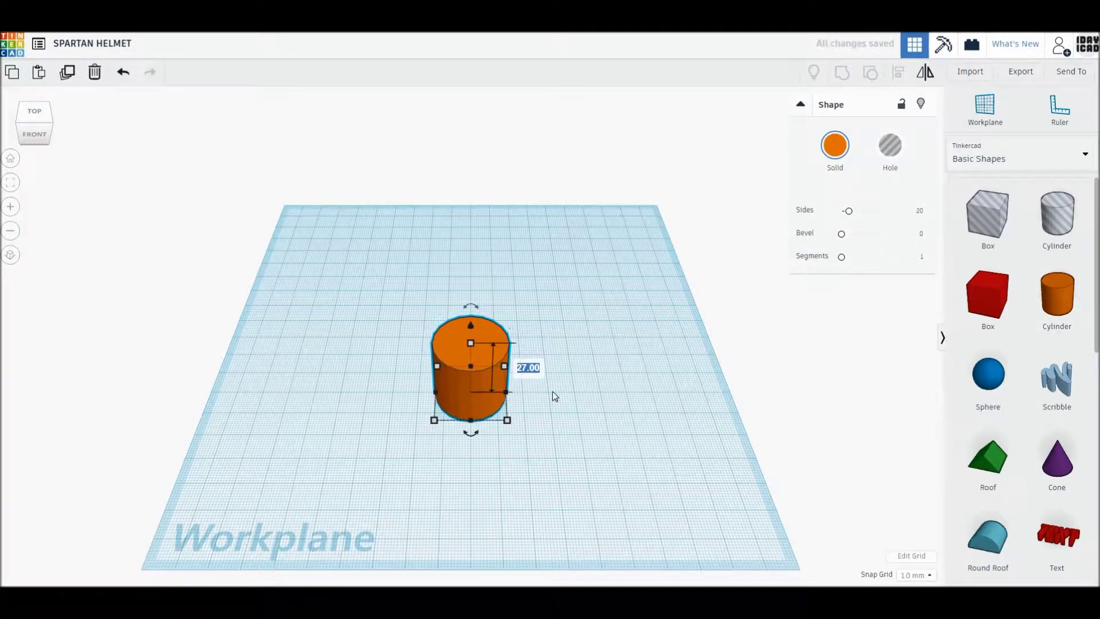
{"action": "type", "text": "40"}
{"action": "key", "text": "Return"}
{"action": "left_click_drag", "start_coordinate": [849, 211], "coordinate": [892, 210]}
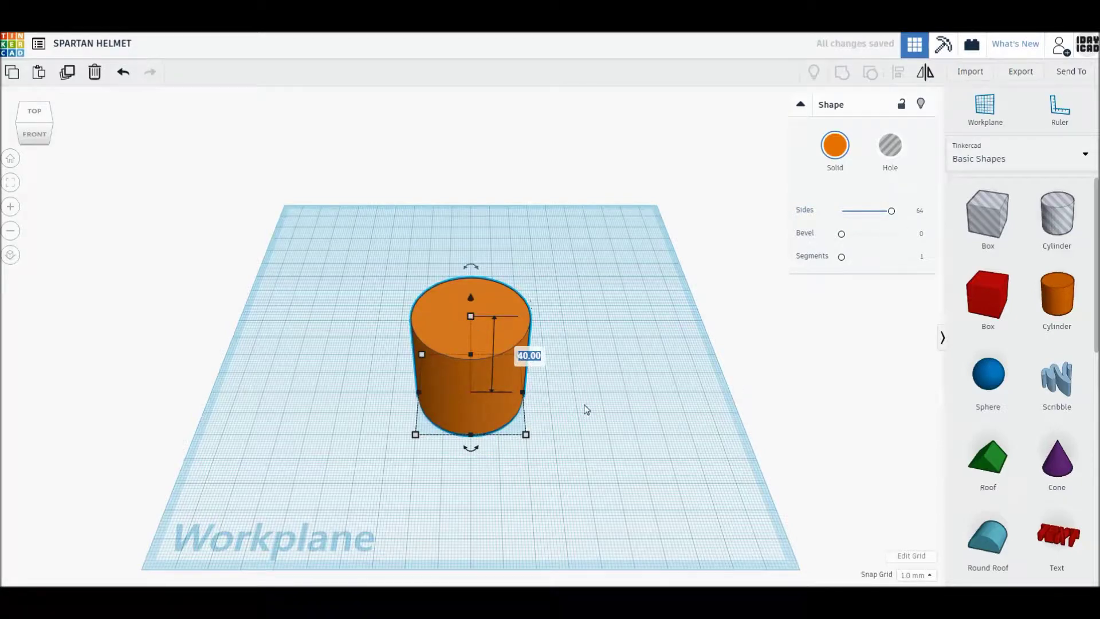
{"action": "type", "text": "60"}
{"action": "key", "text": "Return"}
{"action": "left_click", "coordinate": [587, 409]}
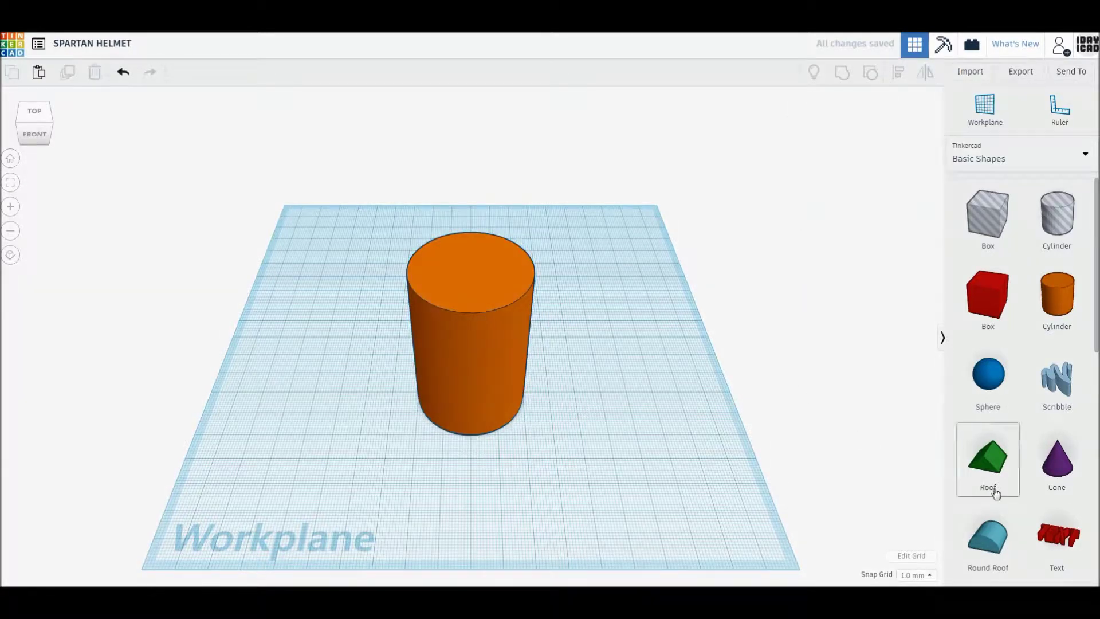
Add a wedge, rotate it -90°, and size it to 42 mm.
{"action": "scroll", "coordinate": [990, 493], "scroll_direction": "down", "scroll_amount": 2}
{"action": "scroll", "coordinate": [989, 539], "scroll_direction": "down", "scroll_amount": 1}
{"action": "mouse_move", "coordinate": [988, 550]}
{"action": "left_mouse_down"}
{"action": "mouse_move", "coordinate": [658, 447]}
{"action": "mouse_move", "coordinate": [563, 436]}
{"action": "mouse_move", "coordinate": [596, 440]}
{"action": "left_mouse_up"}
{"action": "left_click_drag", "start_coordinate": [598, 479], "coordinate": [628, 435]}
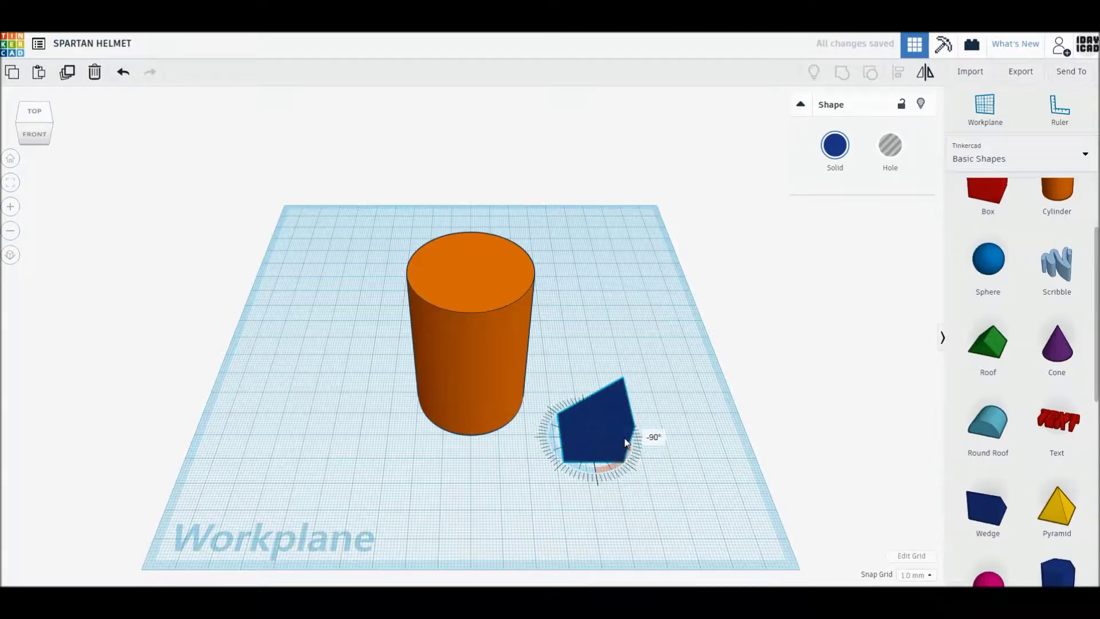
{"action": "left_click_drag", "start_coordinate": [598, 391], "coordinate": [596, 369]}
{"action": "left_click", "coordinate": [658, 406]}
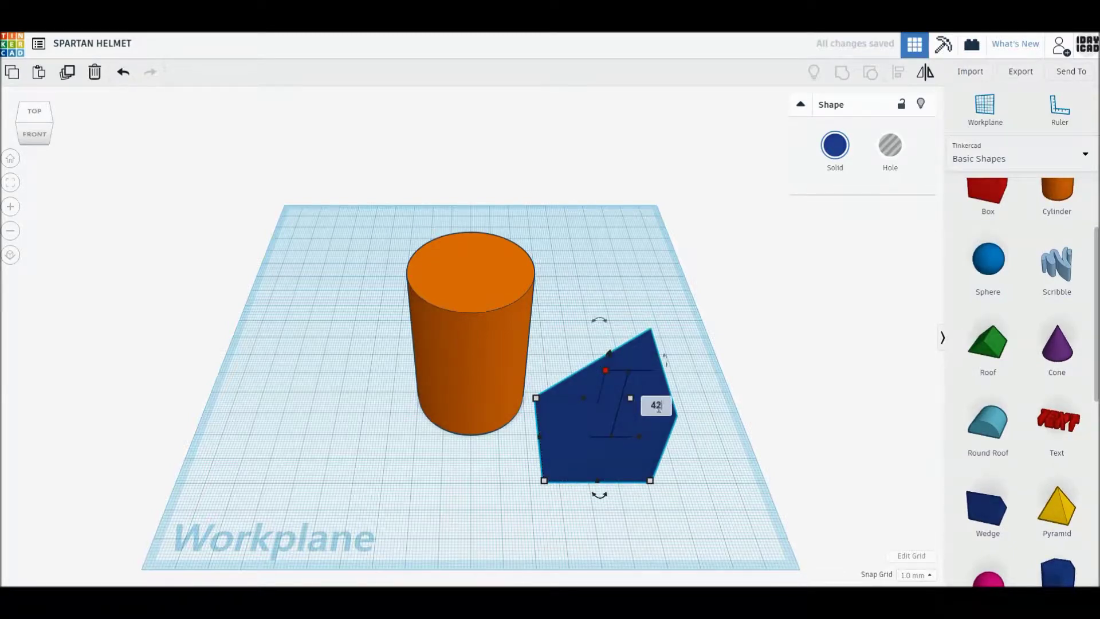
{"action": "key", "text": "Return"}
{"action": "left_click_drag", "start_coordinate": [613, 342], "coordinate": [613, 345]}
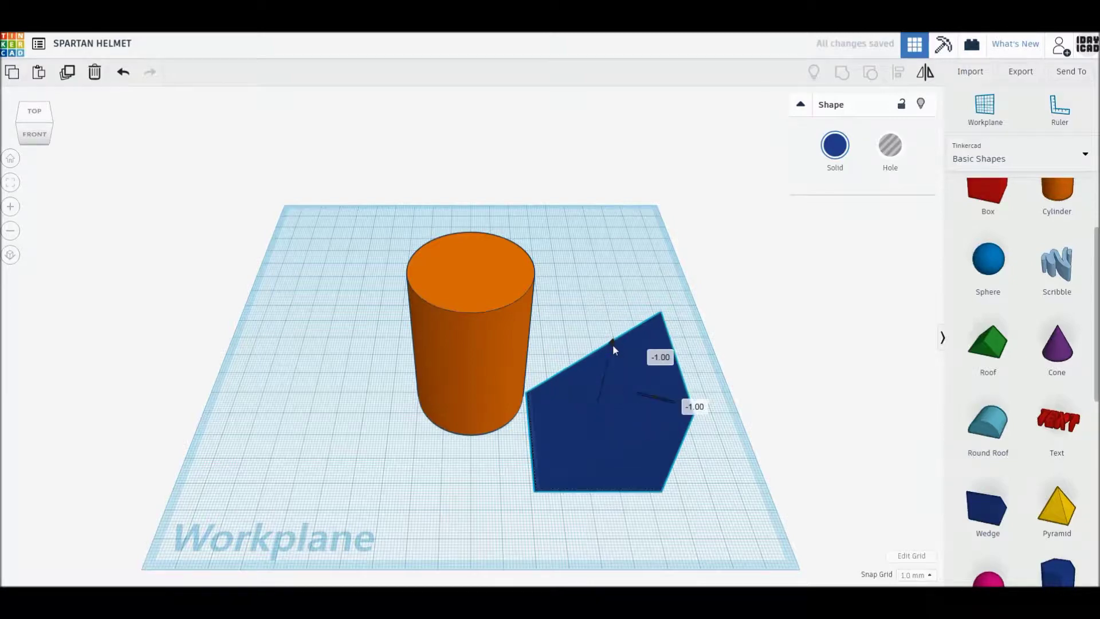
Make the wedge a hole and centre-align it with the cylinder.
{"action": "left_click", "coordinate": [896, 154]}
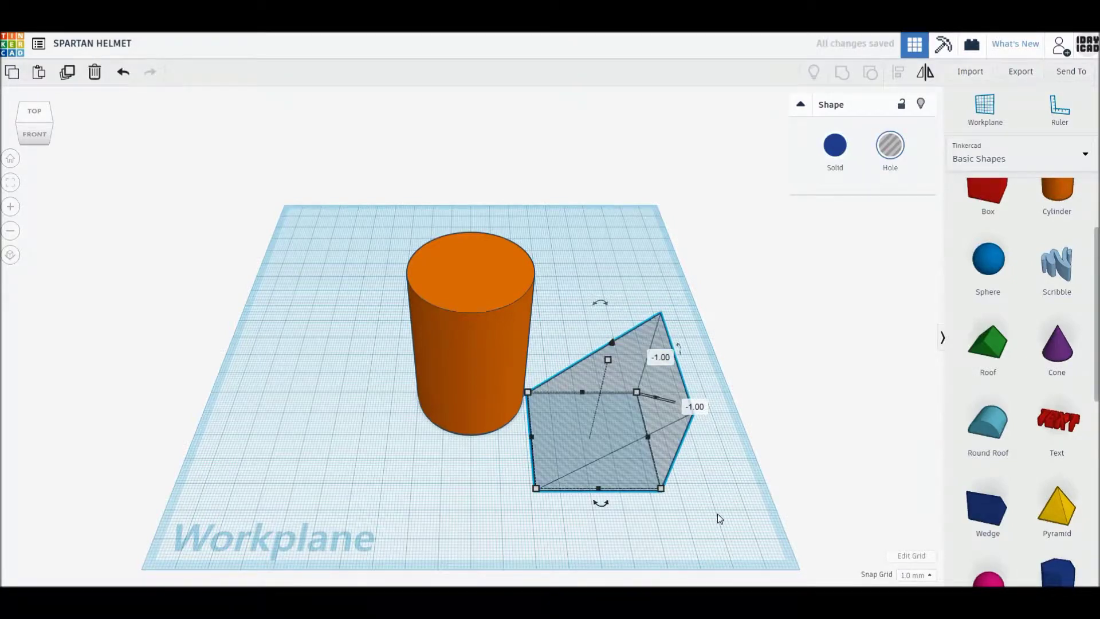
{"action": "left_click_drag", "start_coordinate": [718, 513], "coordinate": [475, 330]}
{"action": "left_click", "coordinate": [900, 72]}
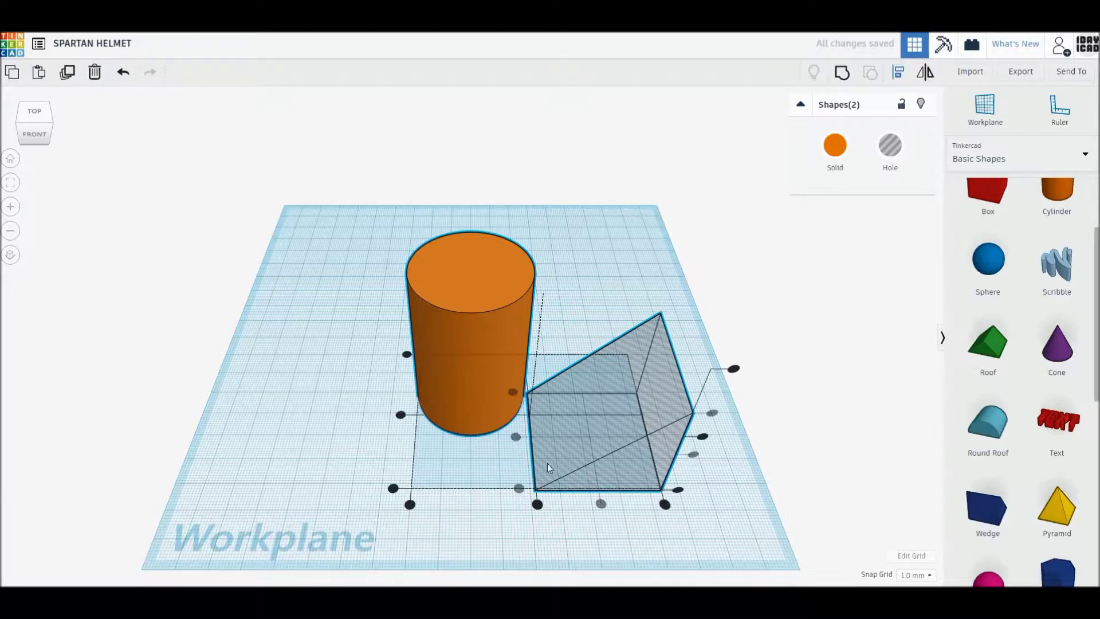
{"action": "left_click", "coordinate": [537, 504]}
{"action": "left_click", "coordinate": [457, 415]}
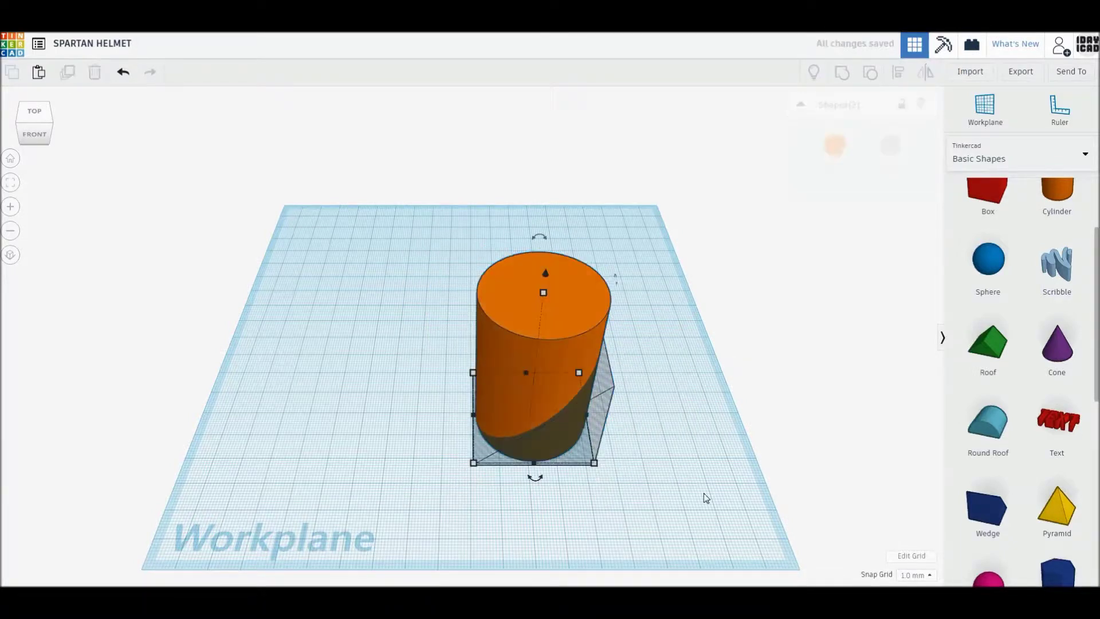
{"action": "left_click_drag", "start_coordinate": [523, 393], "coordinate": [466, 366]}
{"action": "left_click", "coordinate": [600, 389]}
{"action": "left_click", "coordinate": [537, 378]}
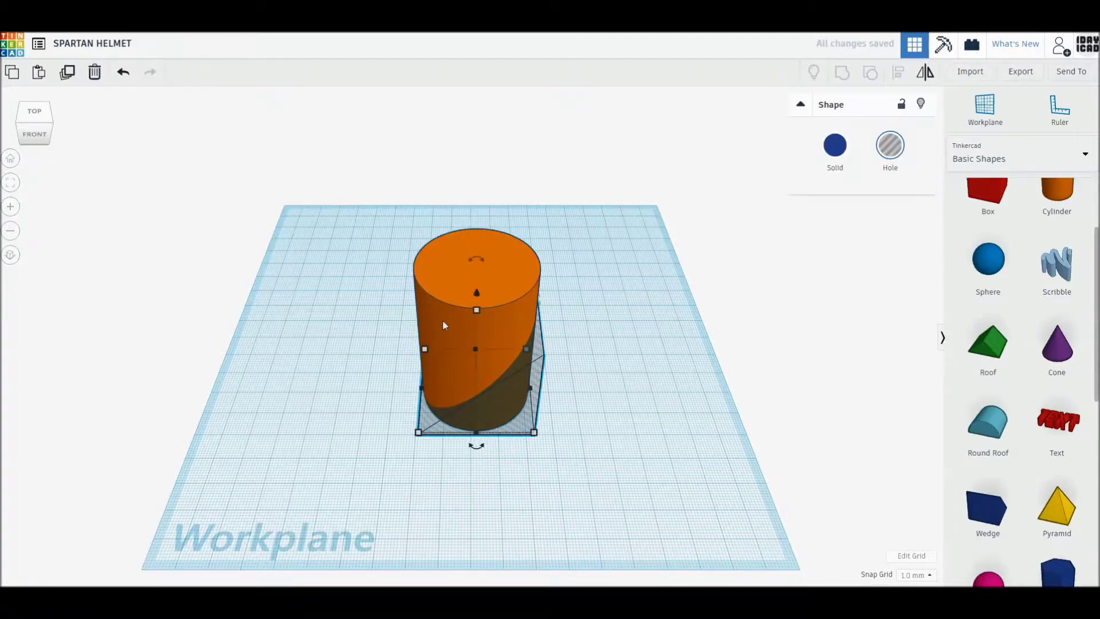
Duplicate the hole wedge, mirror it to the opposite slope, and raise it.
{"action": "left_click", "coordinate": [64, 83]}
{"action": "left_click", "coordinate": [925, 71]}
{"action": "left_click", "coordinate": [557, 396]}
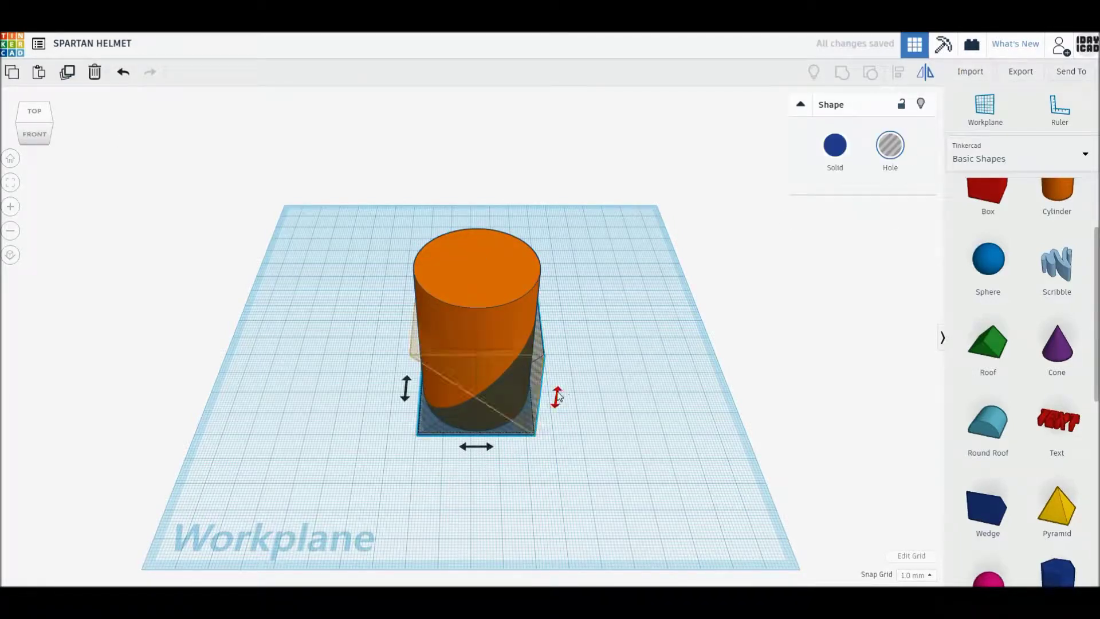
{"action": "mouse_move", "coordinate": [621, 420]}
{"action": "right_mouse_down"}
{"action": "mouse_move", "coordinate": [619, 378]}
{"action": "mouse_move", "coordinate": [602, 351]}
{"action": "right_mouse_up"}
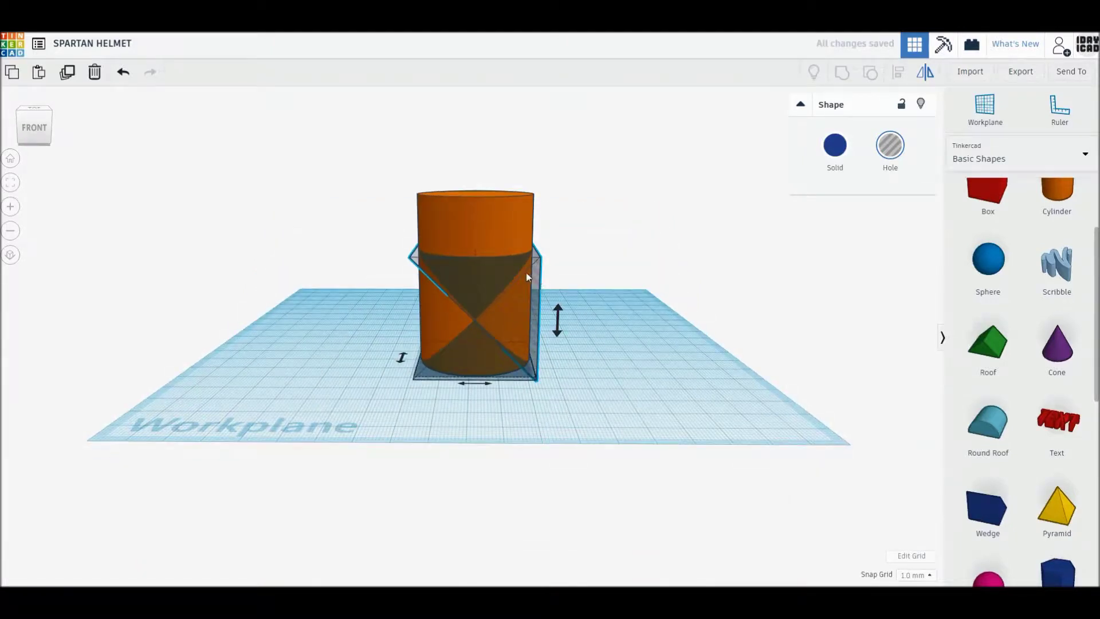
{"action": "left_click", "coordinate": [532, 256]}
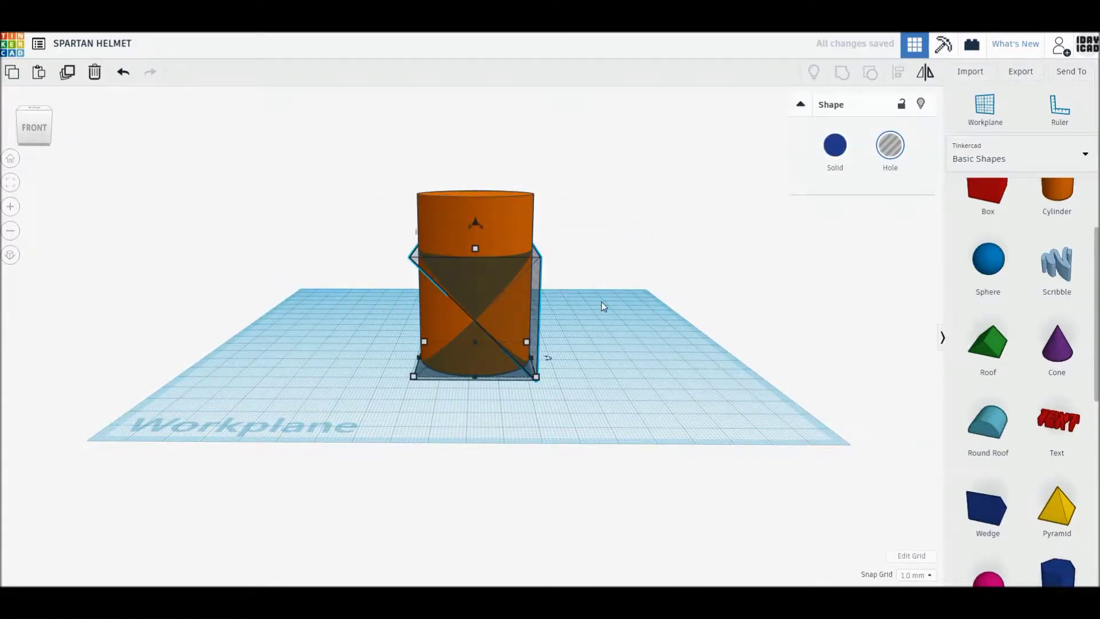
{"action": "left_click_drag", "start_coordinate": [480, 214], "coordinate": [477, 171]}
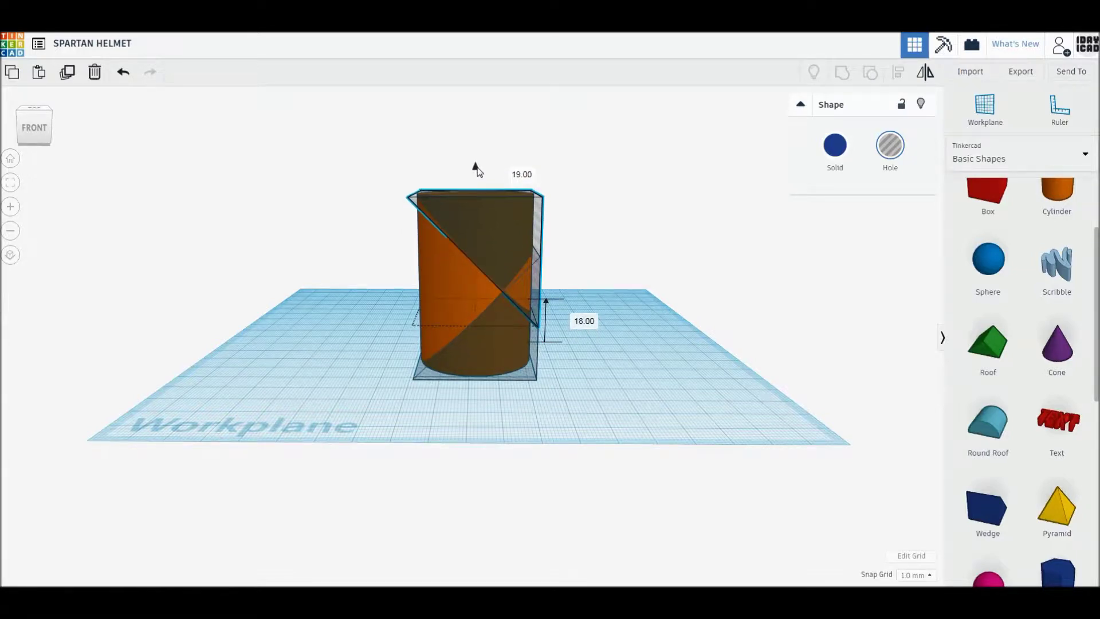
{"action": "left_click_drag", "start_coordinate": [477, 170], "coordinate": [478, 168]}
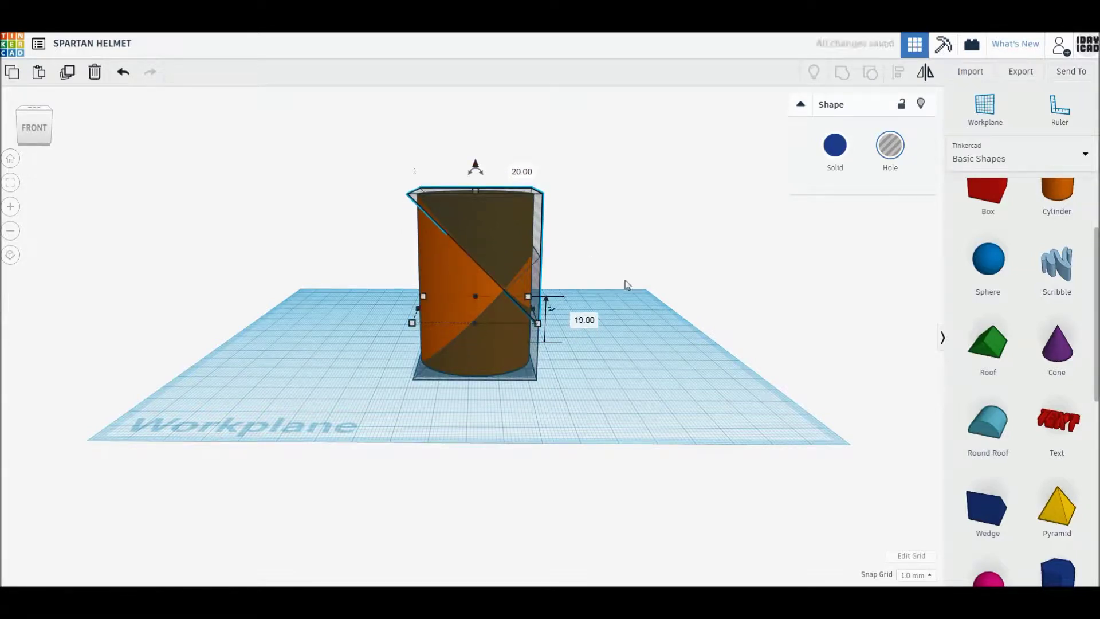
Adjust the mirrored wedge's height and elevation on the cylinder's upper part.
{"action": "mouse_move", "coordinate": [602, 275]}
{"action": "right_mouse_down"}
{"action": "mouse_move", "coordinate": [592, 279]}
{"action": "mouse_move", "coordinate": [658, 268]}
{"action": "mouse_move", "coordinate": [649, 293]}
{"action": "right_mouse_up"}
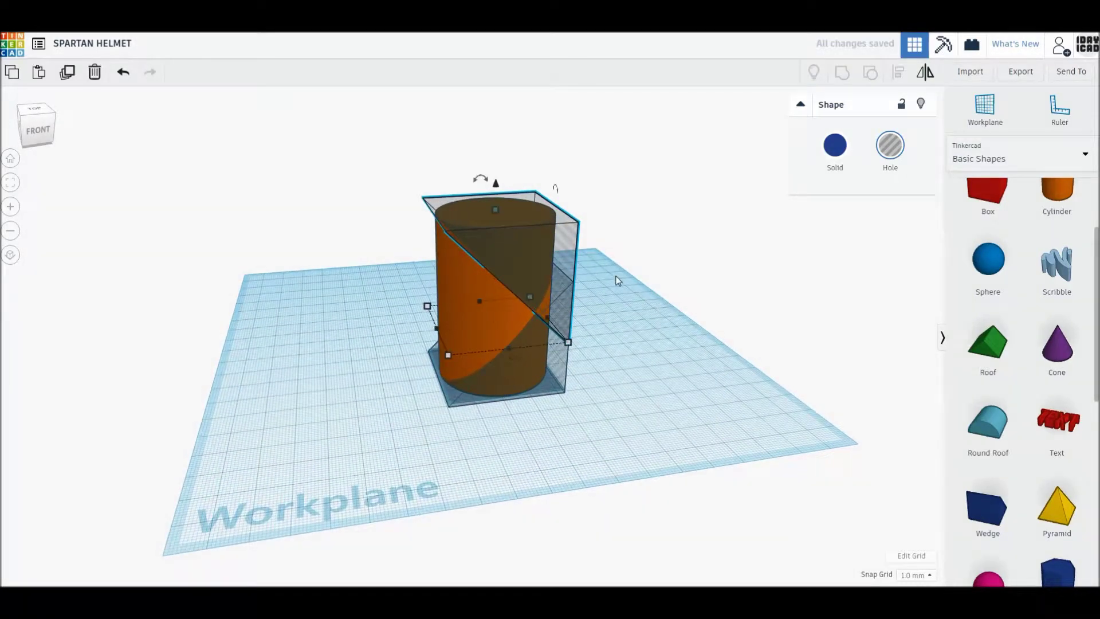
{"action": "left_click_drag", "start_coordinate": [496, 210], "coordinate": [498, 273]}
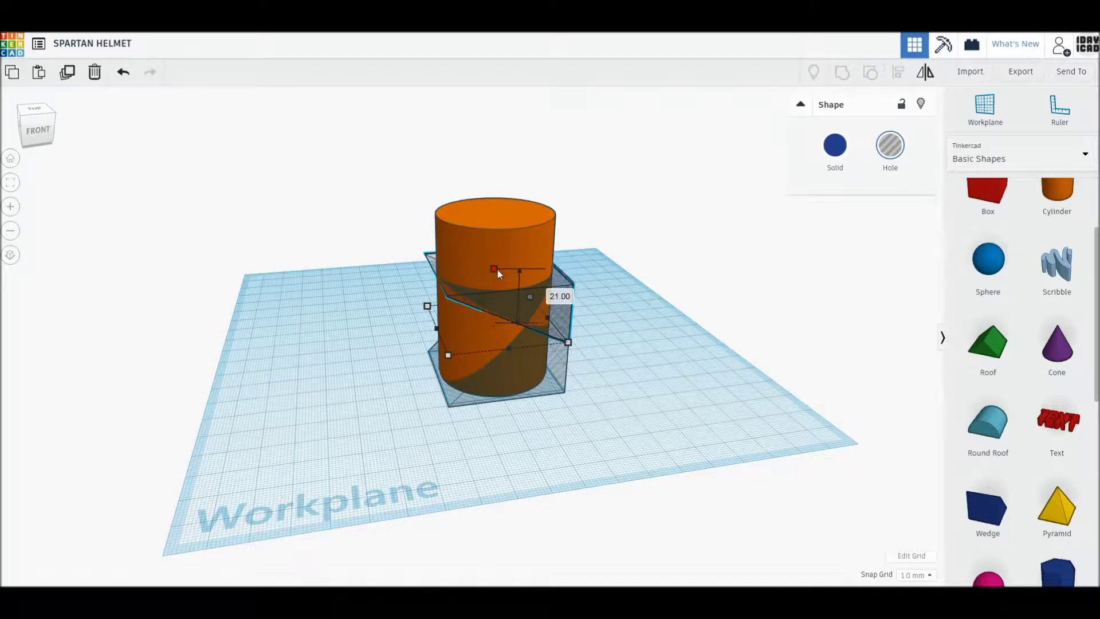
{"action": "left_click_drag", "start_coordinate": [496, 242], "coordinate": [498, 184]}
{"action": "left_click", "coordinate": [659, 252]}
{"action": "right_click_drag", "start_coordinate": [659, 275], "coordinate": [641, 274]}
{"action": "scroll", "coordinate": [642, 273], "scroll_direction": "up", "scroll_amount": 2}
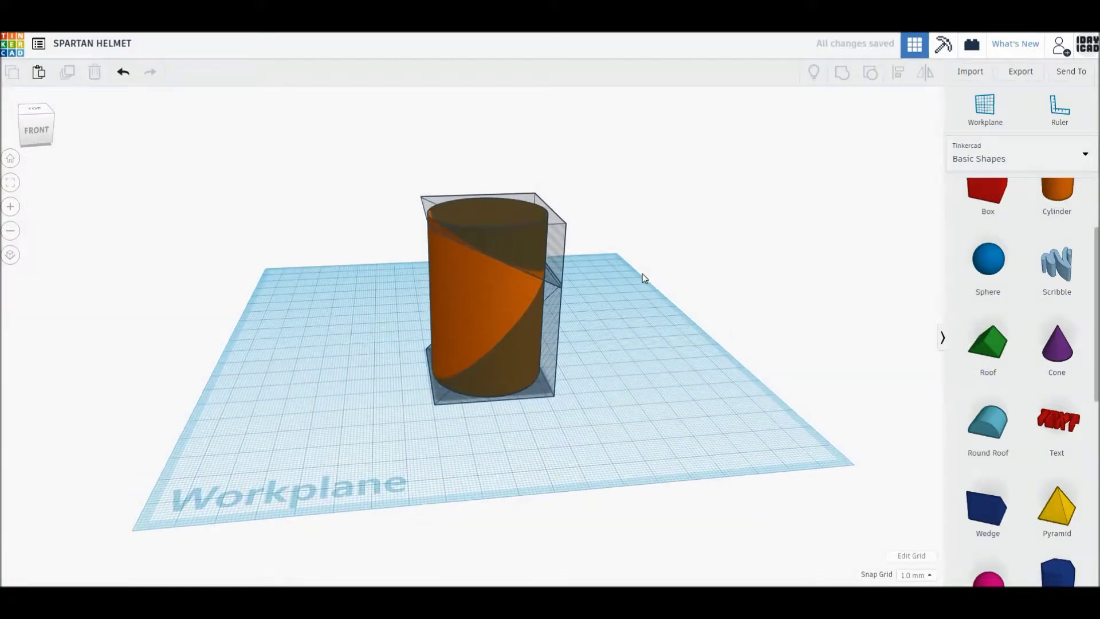
{"action": "left_click", "coordinate": [552, 256]}
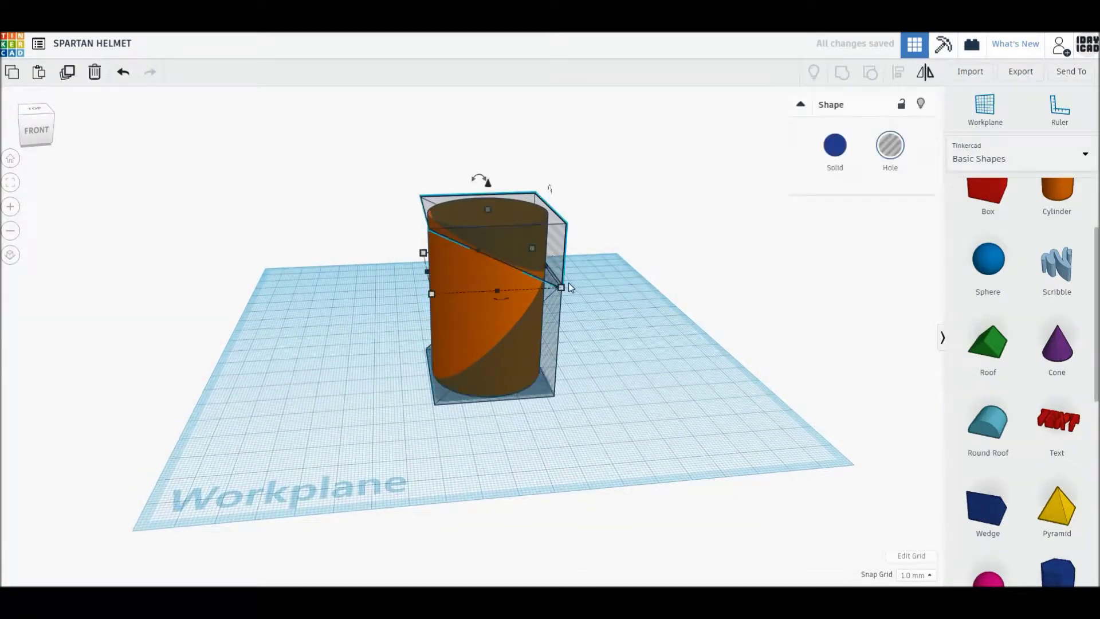
{"action": "left_click_drag", "start_coordinate": [489, 184], "coordinate": [489, 191]}
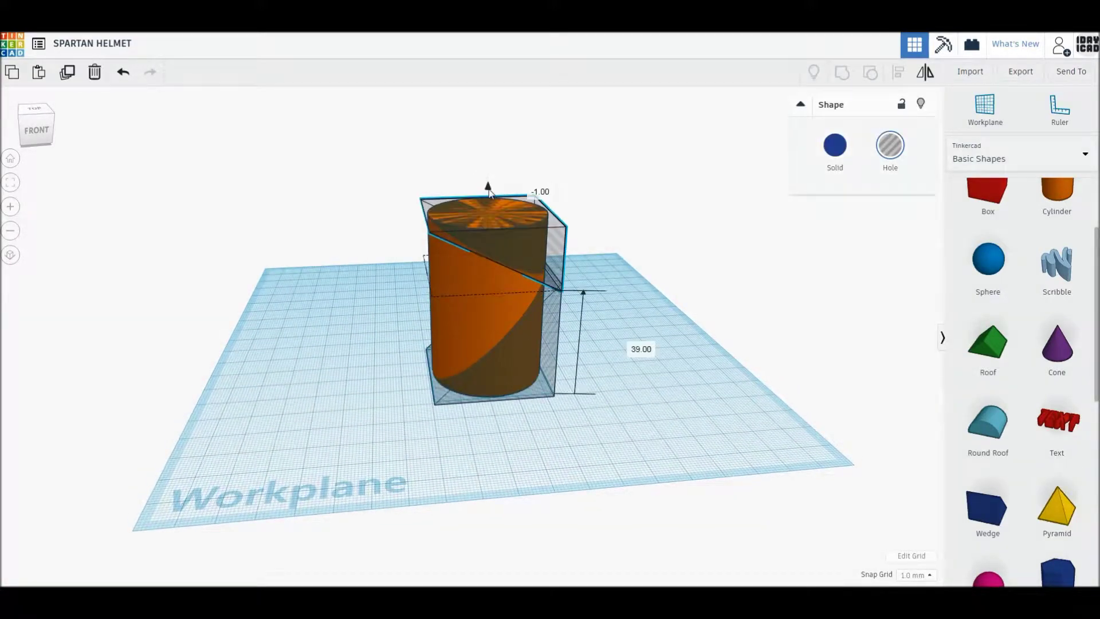
Make the mirrored wedge taller and wider, then select all three shapes.
{"action": "right_click_drag", "start_coordinate": [575, 263], "coordinate": [560, 249]}
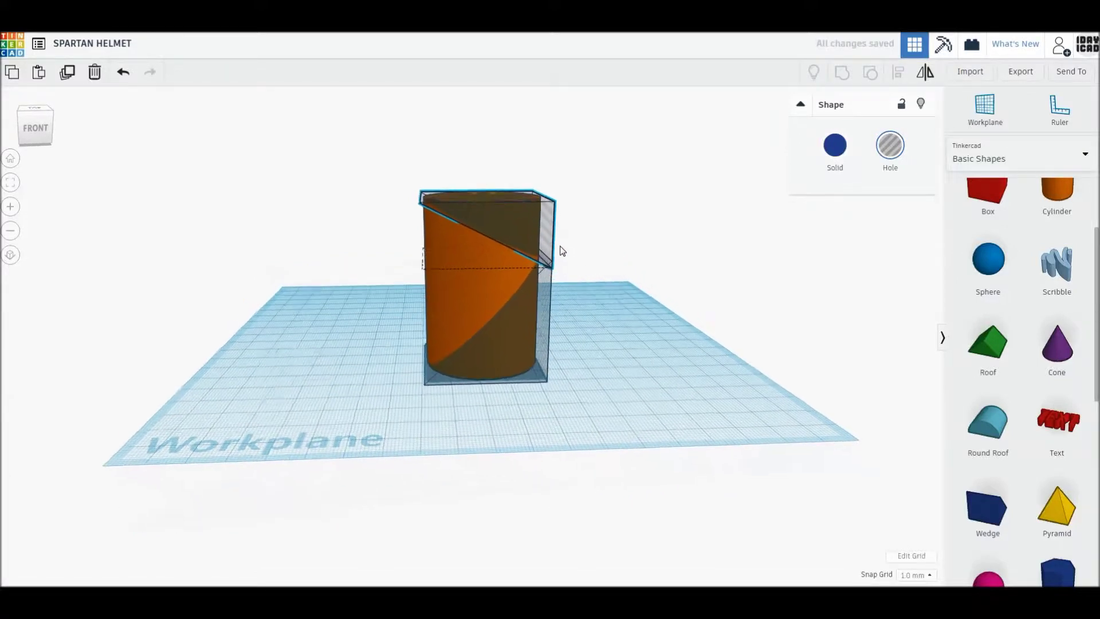
{"action": "left_click", "coordinate": [545, 240]}
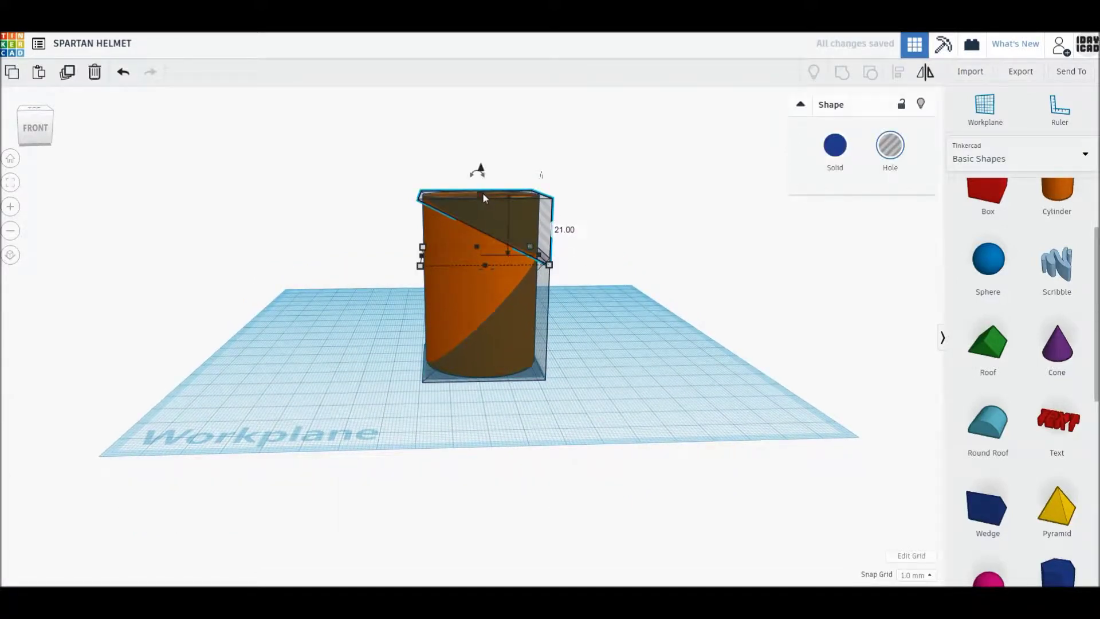
{"action": "left_click_drag", "start_coordinate": [483, 198], "coordinate": [482, 170]}
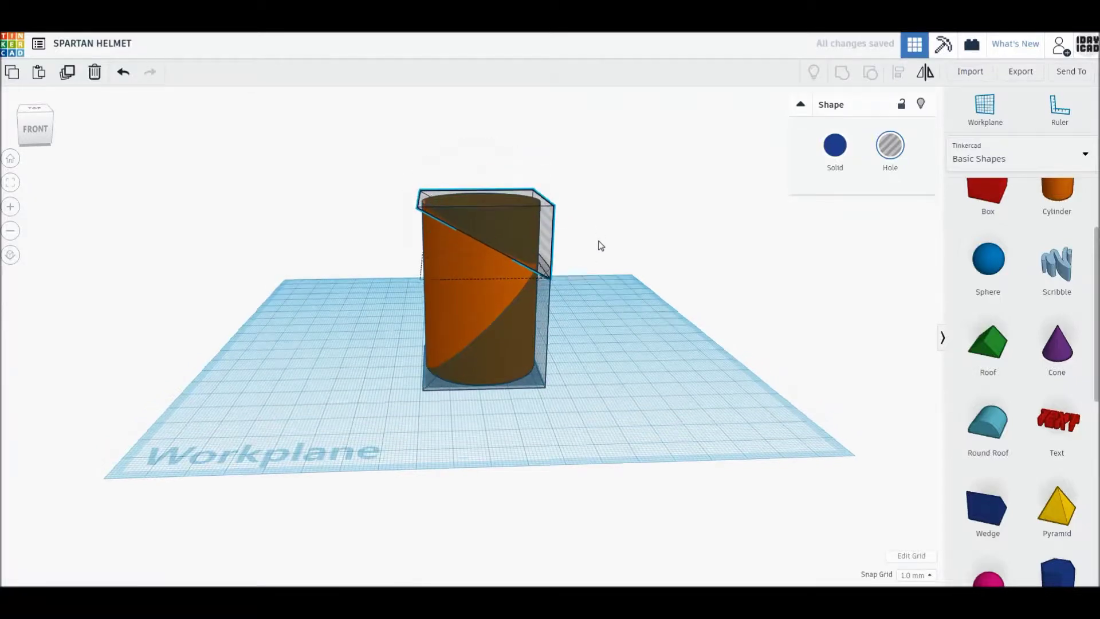
{"action": "right_click_drag", "start_coordinate": [596, 243], "coordinate": [421, 278]}
{"action": "left_click_drag", "start_coordinate": [422, 278], "coordinate": [408, 279]}
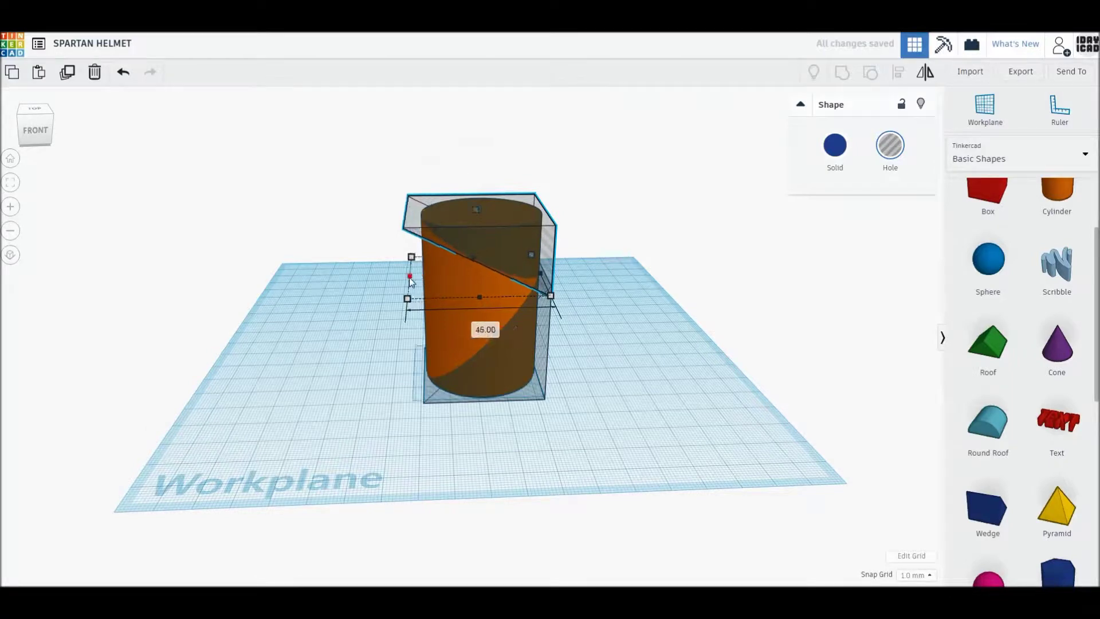
{"action": "left_click", "coordinate": [577, 338]}
{"action": "left_click_drag", "start_coordinate": [616, 367], "coordinate": [424, 197]}
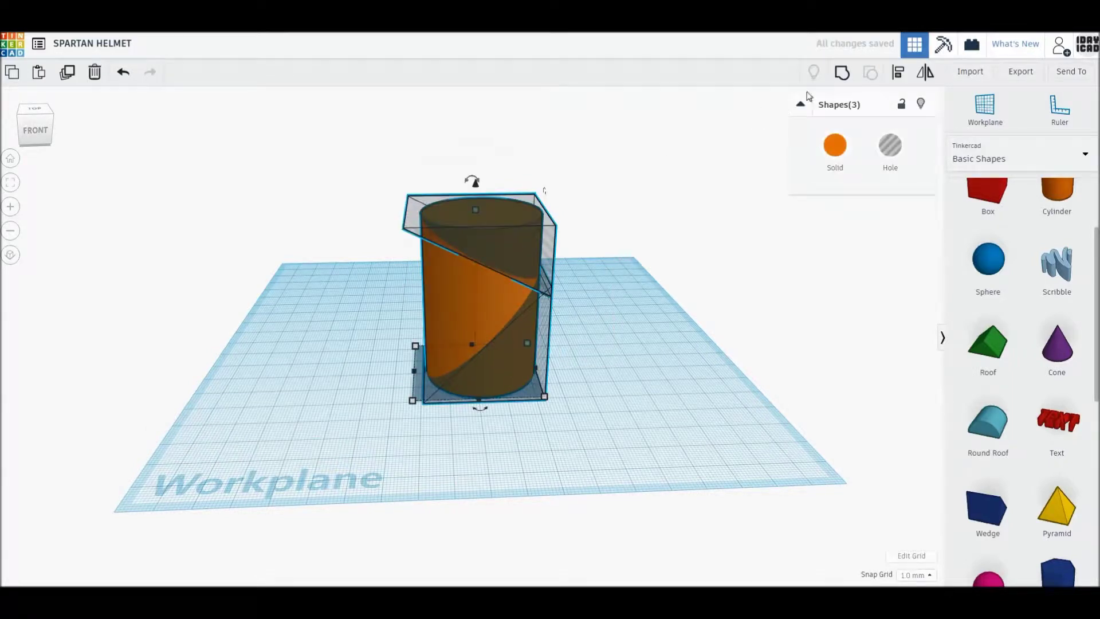
{"action": "left_click", "coordinate": [730, 272]}
Duplicate the cylinder, shrink the copy to 38 by 38 mm, and make it a hole.
{"action": "left_click", "coordinate": [500, 309]}
{"action": "left_click", "coordinate": [69, 83]}
{"action": "left_click_drag", "start_coordinate": [445, 308], "coordinate": [638, 322]}
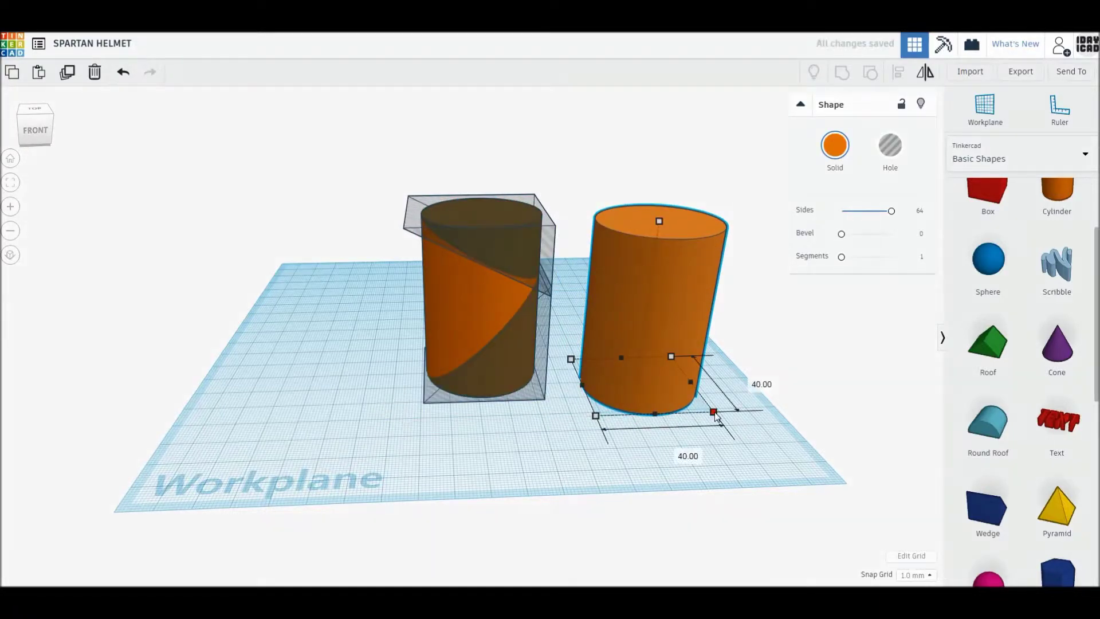
{"action": "left_click_drag", "start_coordinate": [710, 410], "coordinate": [711, 414]}
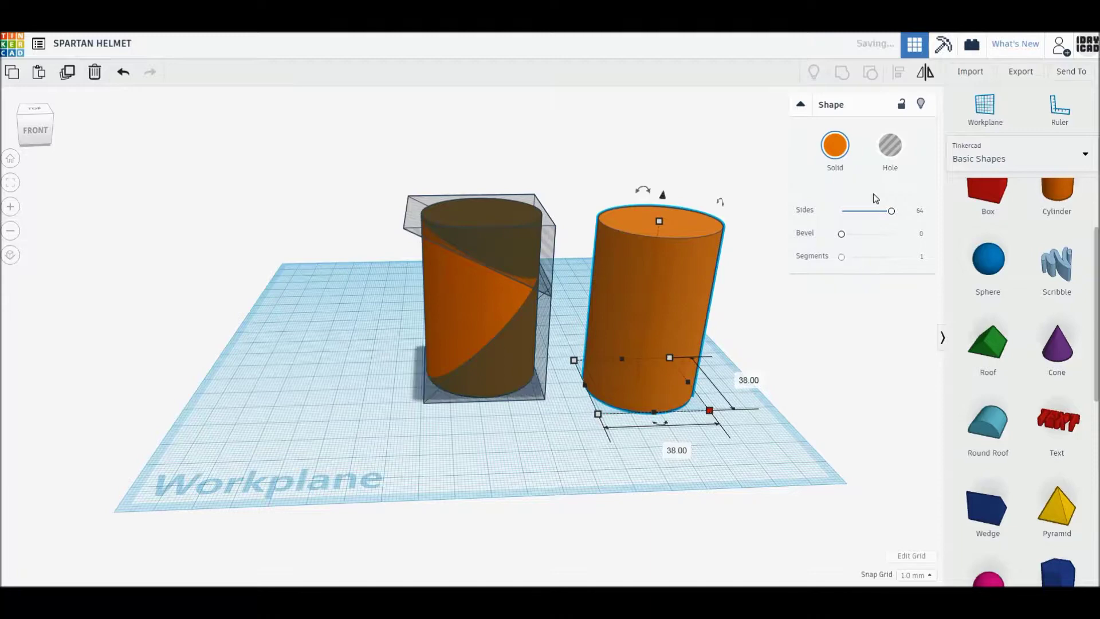
{"action": "left_click", "coordinate": [890, 145]}
{"action": "left_click", "coordinate": [791, 305]}
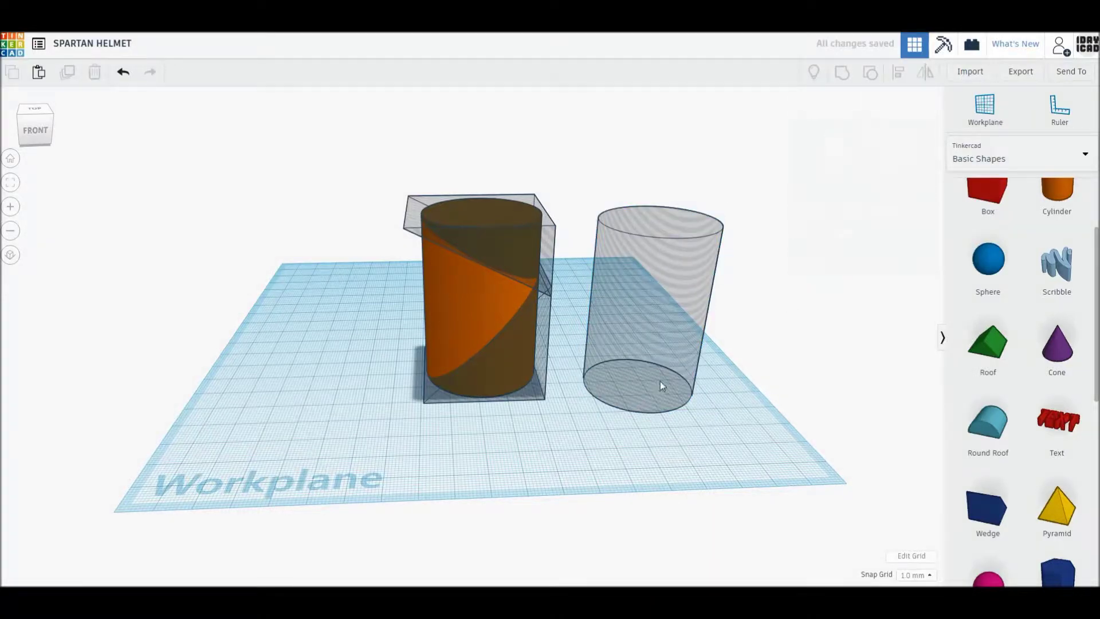
In top orthographic view, centre the hole cylinder in the orange one and group everything.
{"action": "left_click", "coordinate": [30, 109]}
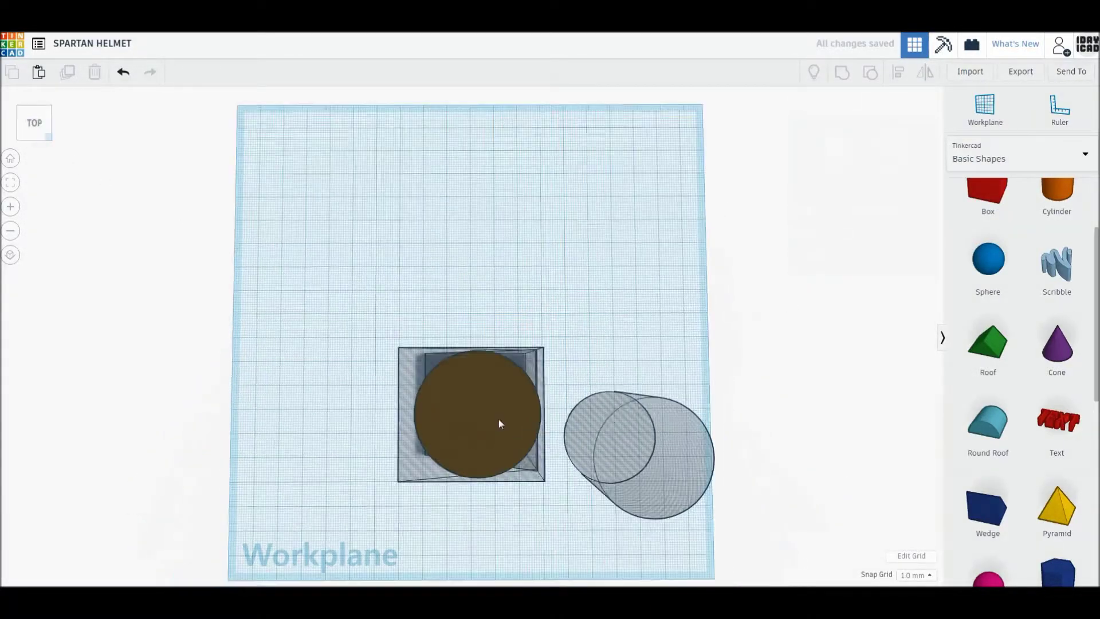
{"action": "left_click", "coordinate": [9, 257]}
{"action": "left_click_drag", "start_coordinate": [603, 449], "coordinate": [474, 417]}
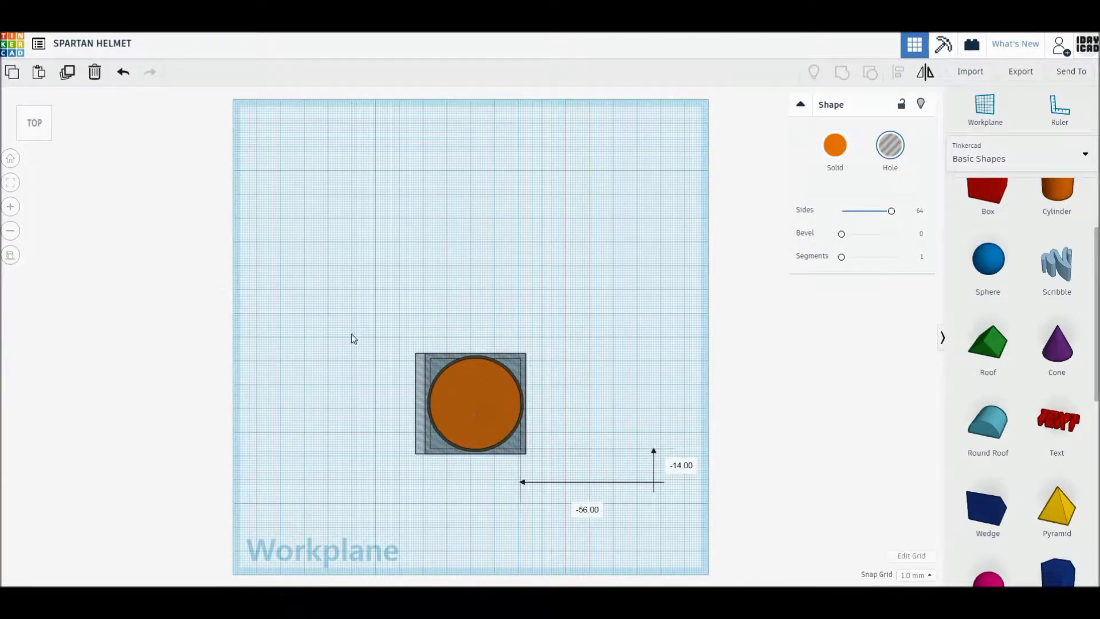
{"action": "left_click_drag", "start_coordinate": [348, 315], "coordinate": [596, 536]}
{"action": "key", "text": "f"}
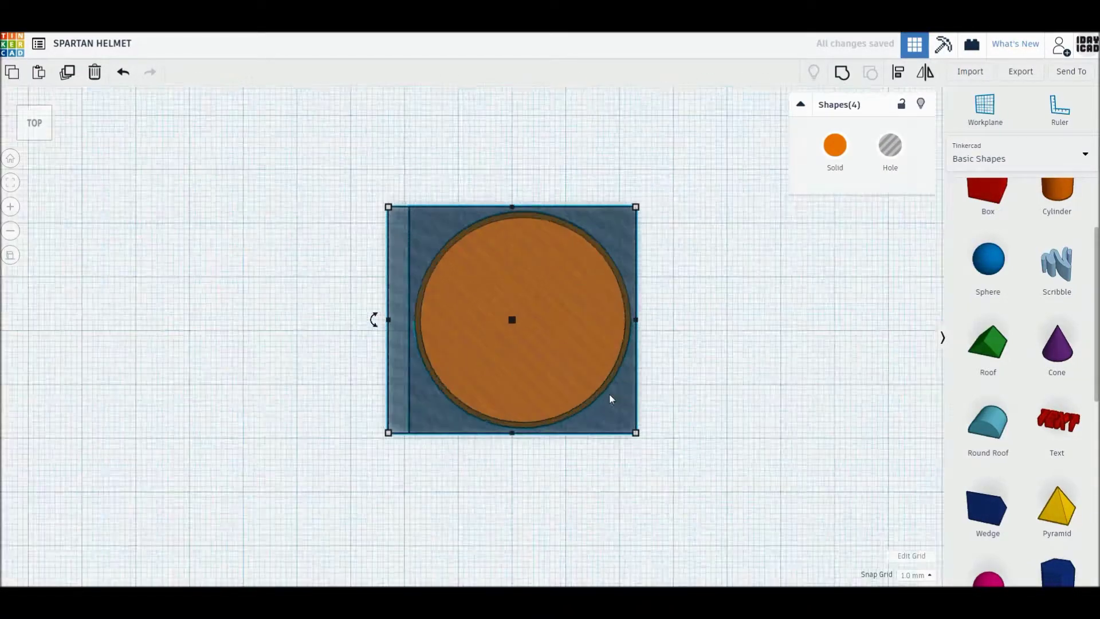
{"action": "mouse_move", "coordinate": [747, 500]}
{"action": "right_mouse_down"}
{"action": "mouse_move", "coordinate": [727, 389]}
{"action": "mouse_move", "coordinate": [723, 458]}
{"action": "right_mouse_up"}
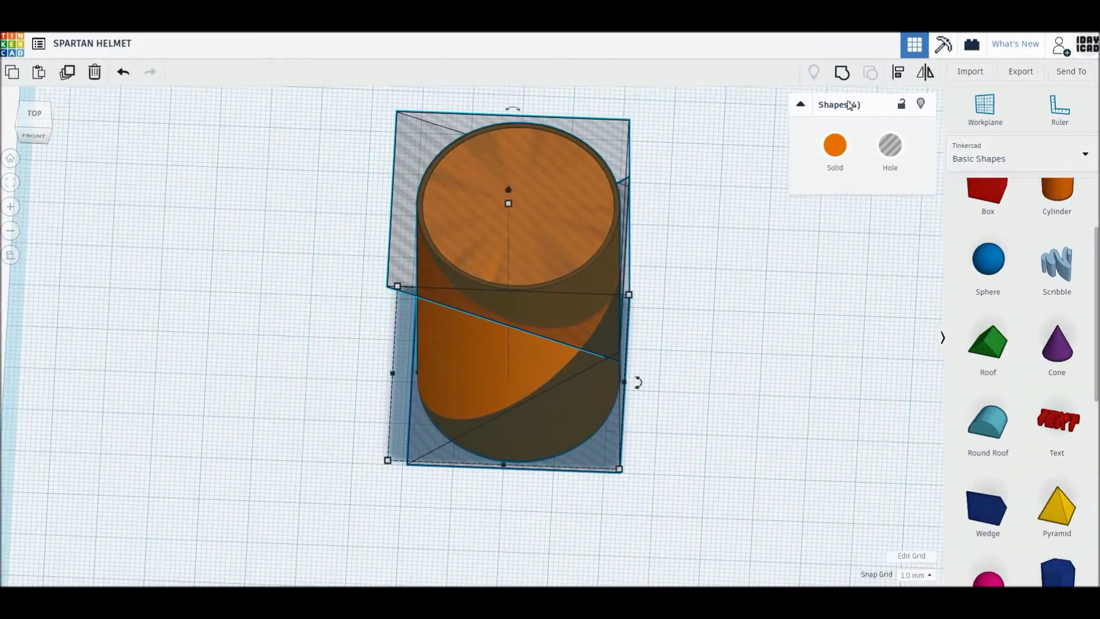
{"action": "left_click", "coordinate": [842, 73]}
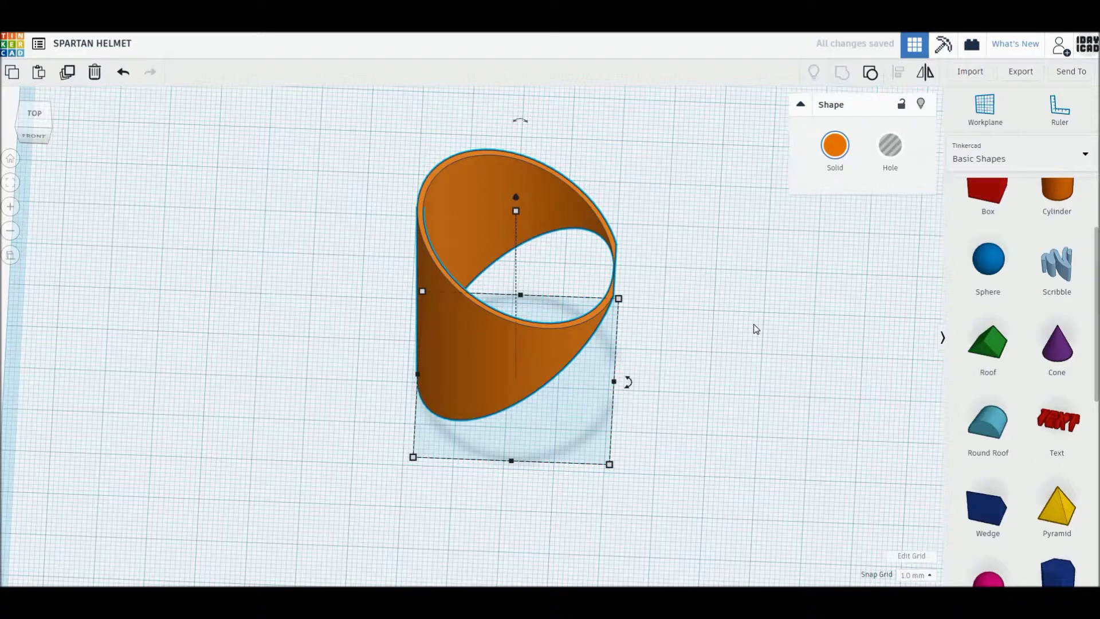
Add a blue sphere 38 mm tall and smooth it with 24 steps.
{"action": "left_click", "coordinate": [756, 329]}
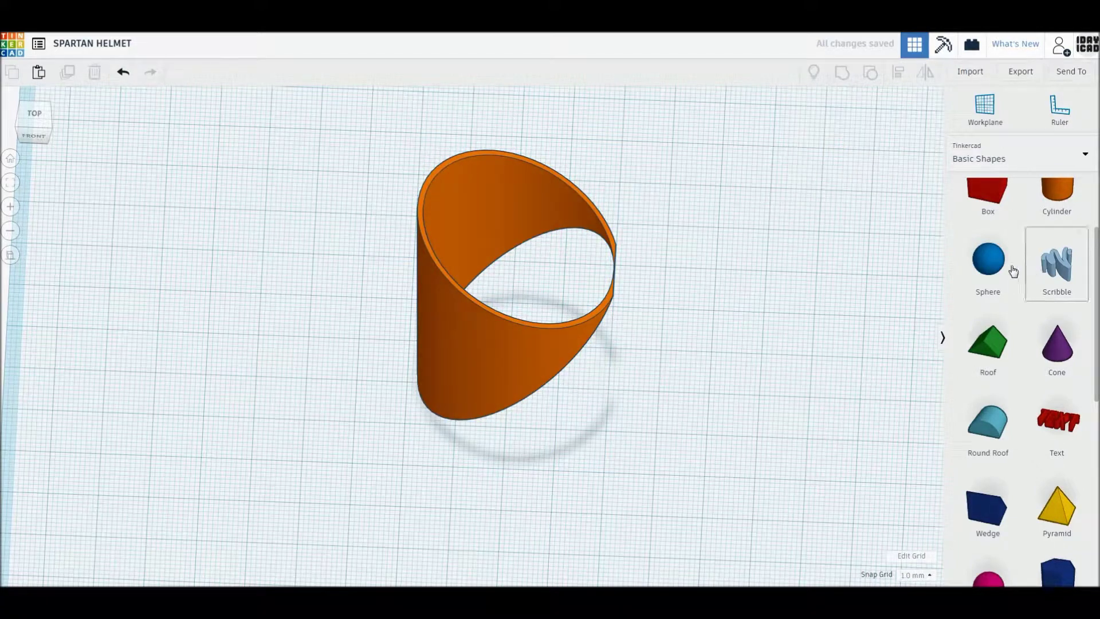
{"action": "mouse_move", "coordinate": [988, 261]}
{"action": "left_mouse_down"}
{"action": "mouse_move", "coordinate": [747, 372]}
{"action": "mouse_move", "coordinate": [696, 373]}
{"action": "left_mouse_up"}
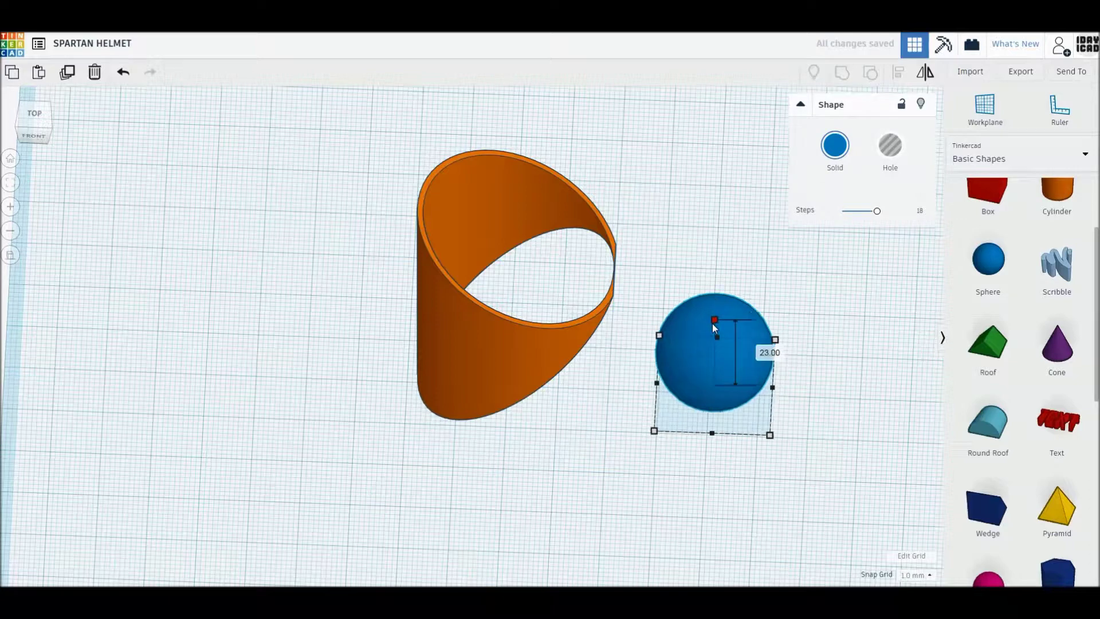
{"action": "left_click_drag", "start_coordinate": [713, 332], "coordinate": [714, 302], "text": "shift"}
{"action": "left_click", "coordinate": [765, 344]}
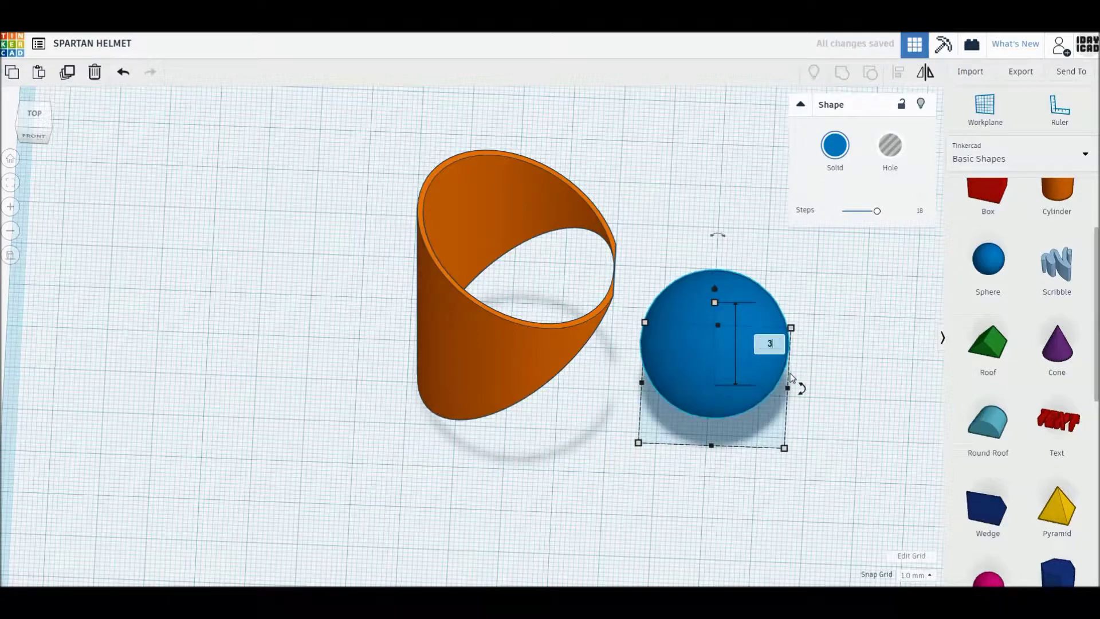
{"action": "type", "text": "8"}
{"action": "key", "text": "Return"}
{"action": "left_click_drag", "start_coordinate": [877, 211], "coordinate": [907, 215]}
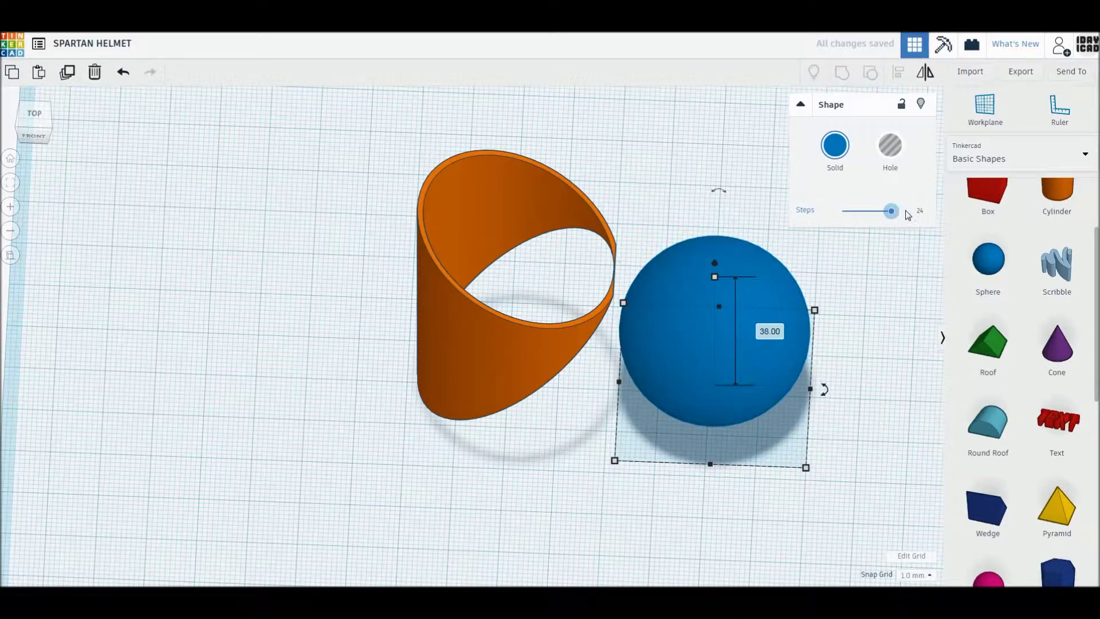
Recentre the view and add a new cylinder beside the sphere.
{"action": "middle_click_drag", "start_coordinate": [855, 355], "coordinate": [604, 355]}
{"action": "right_click_drag", "start_coordinate": [735, 377], "coordinate": [698, 384]}
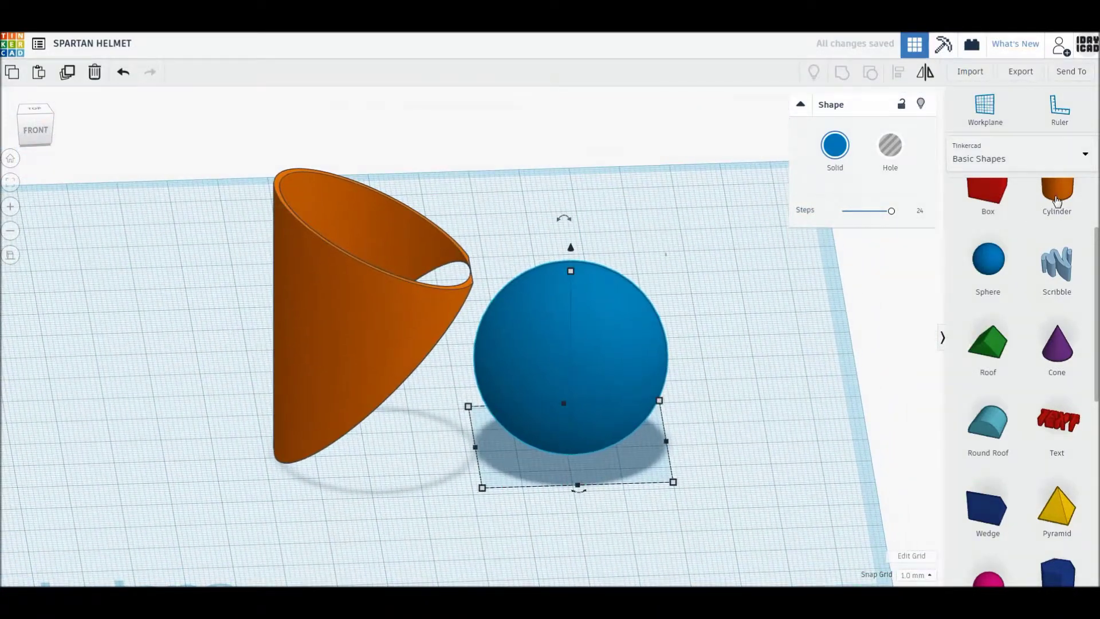
{"action": "left_click_drag", "start_coordinate": [1057, 201], "coordinate": [733, 468]}
Make the cylinder 19 mm tall, 38 by 38 mm, 48-sided, and move it around the sphere's base.
{"action": "left_click", "coordinate": [784, 421]}
{"action": "type", "text": "19"}
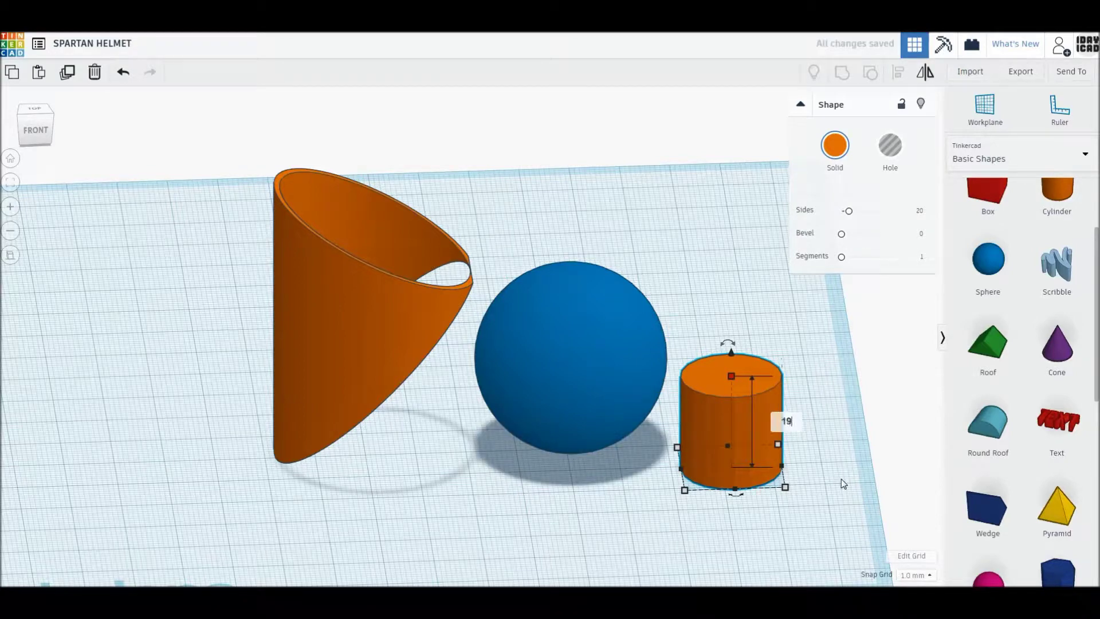
{"action": "key", "text": "Return"}
{"action": "mouse_move", "coordinate": [785, 487]}
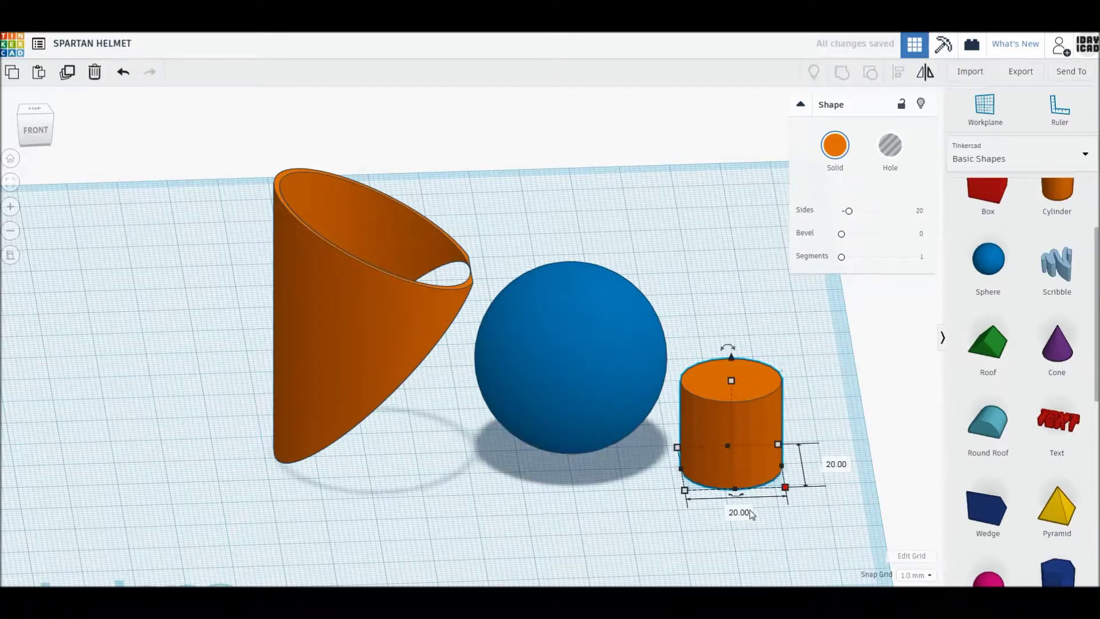
{"action": "type", "text": "8"}
{"action": "key", "text": "Return"}
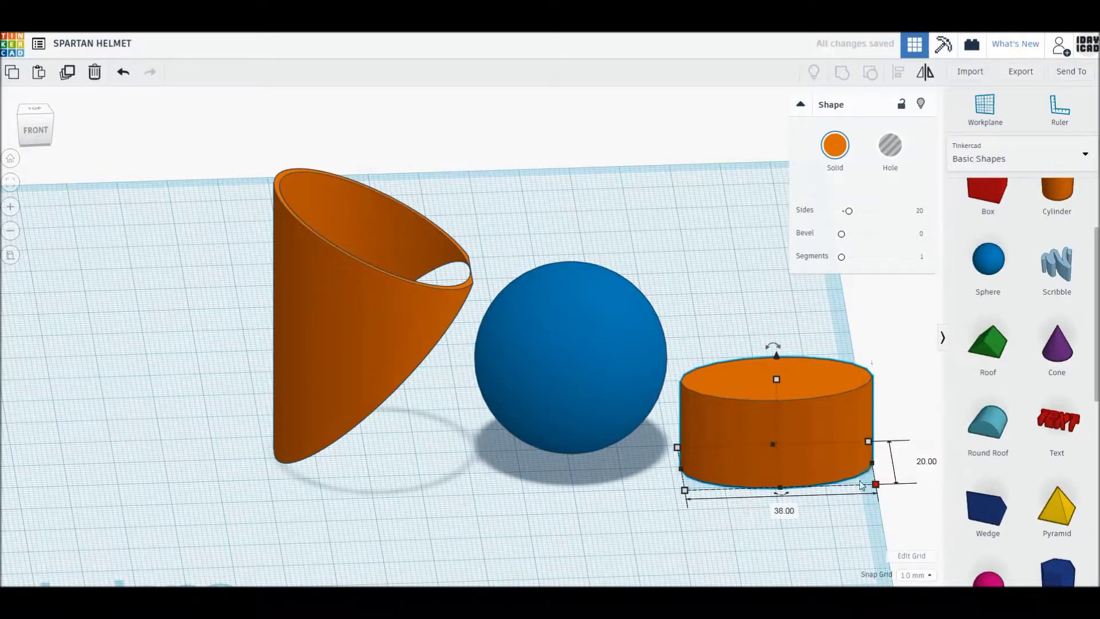
{"action": "type", "text": "38"}
{"action": "key", "text": "Return"}
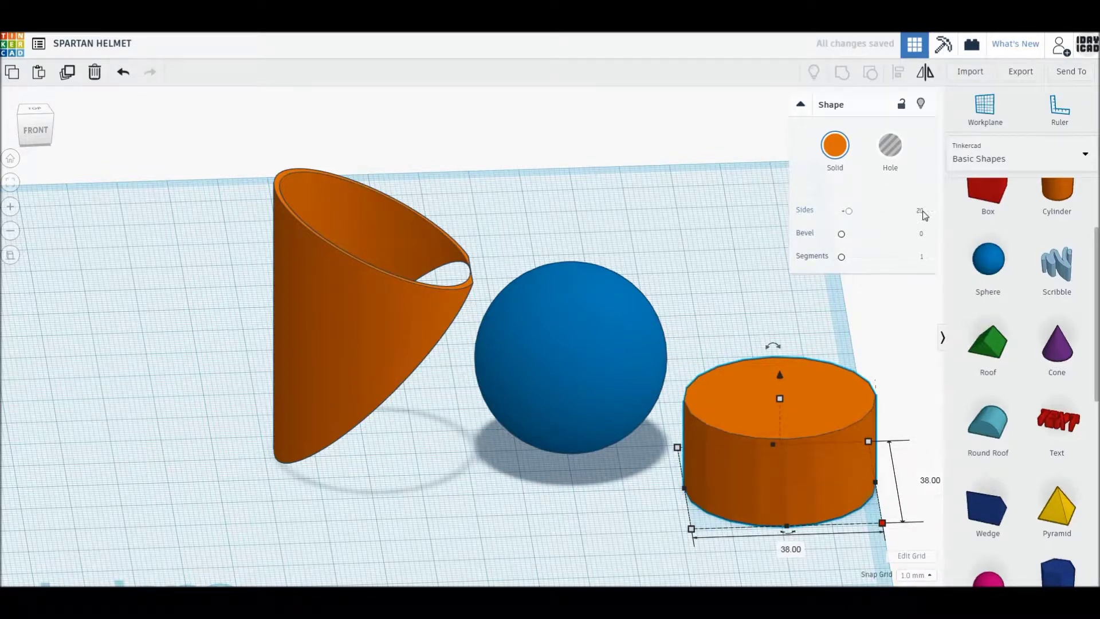
{"action": "type", "text": "48"}
{"action": "key", "text": "Return"}
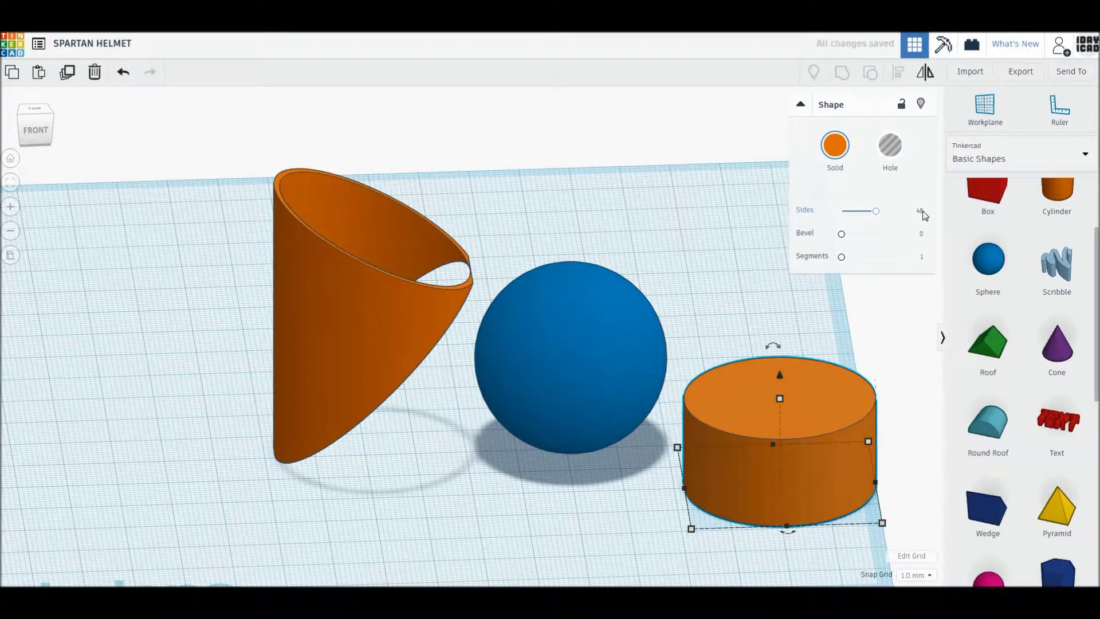
{"action": "left_click_drag", "start_coordinate": [811, 443], "coordinate": [620, 431]}
{"action": "left_click", "coordinate": [635, 360], "text": "shift"}
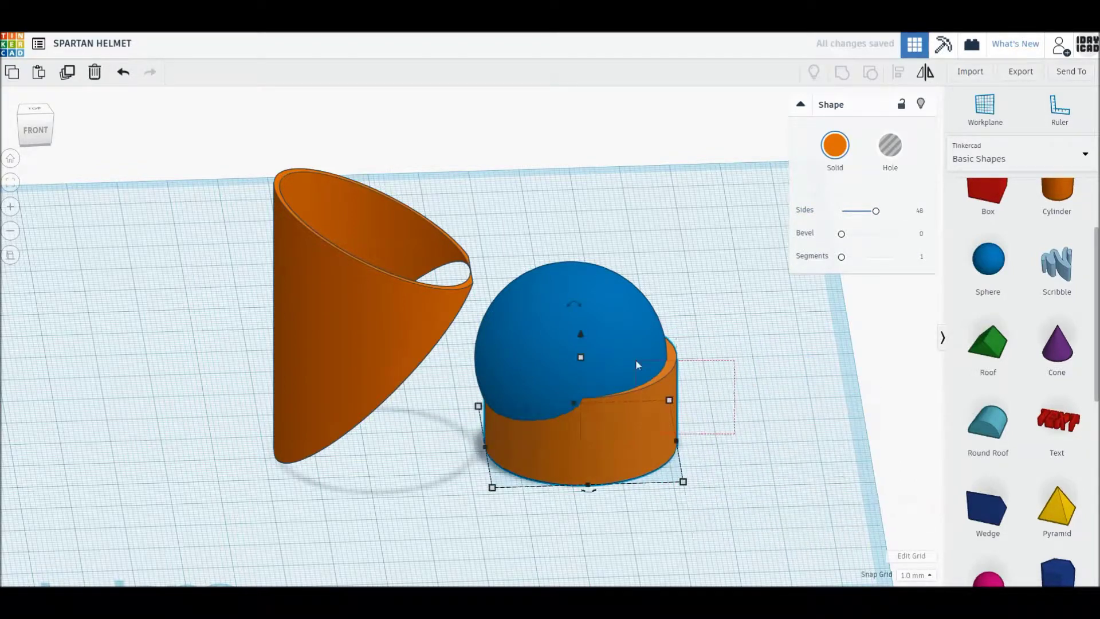
Align and group sphere and cylinder into a dome, duplicate it, and move the original into the shell.
{"action": "left_click", "coordinate": [584, 490]}
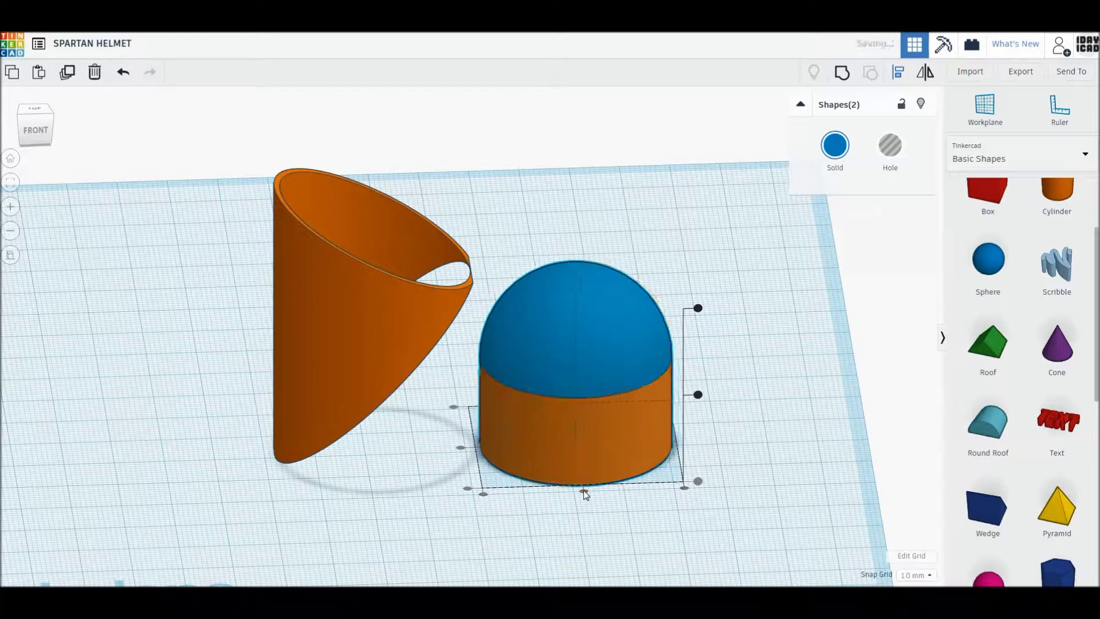
{"action": "left_click", "coordinate": [756, 439]}
{"action": "left_click_drag", "start_coordinate": [756, 458], "coordinate": [587, 300]}
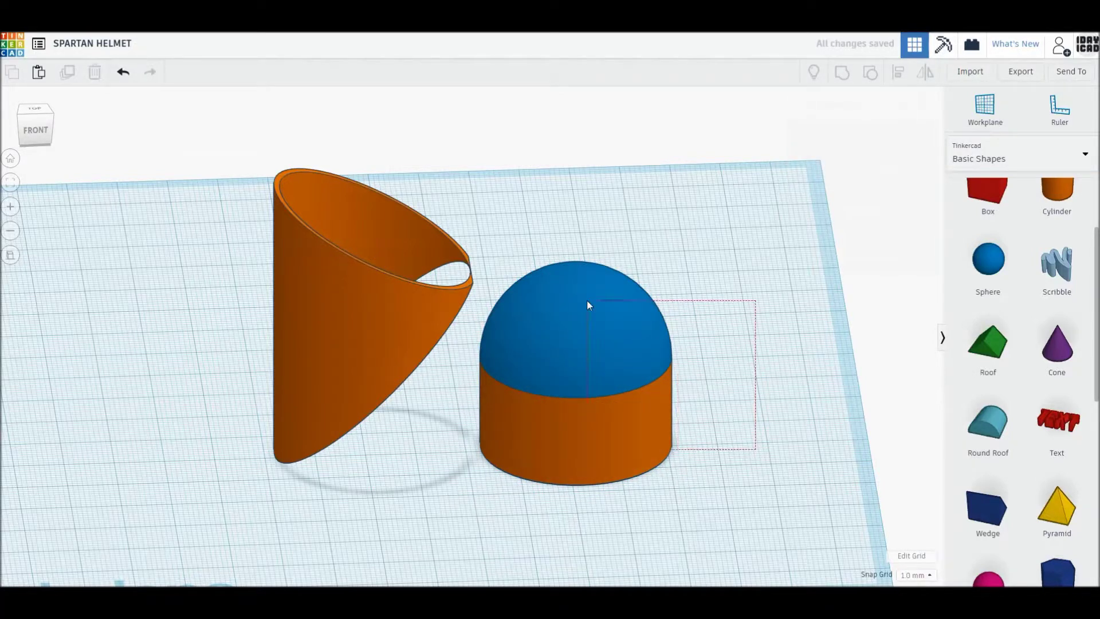
{"action": "left_click", "coordinate": [843, 73]}
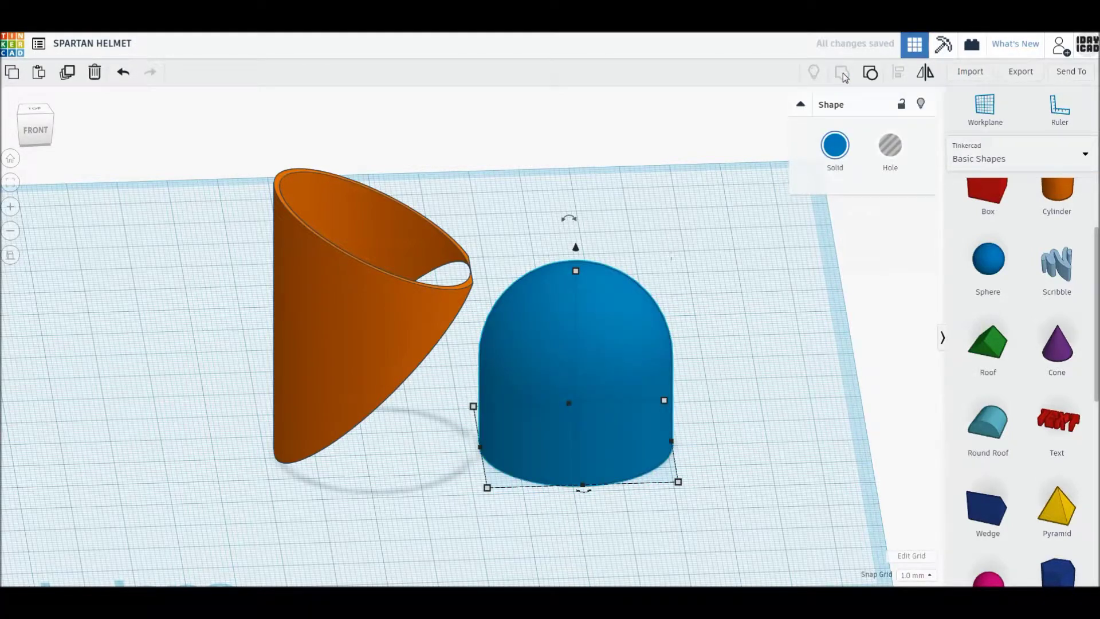
{"action": "key", "text": "ctrl+d"}
{"action": "left_click_drag", "start_coordinate": [612, 355], "coordinate": [761, 312]}
{"action": "left_click_drag", "start_coordinate": [580, 344], "coordinate": [487, 328]}
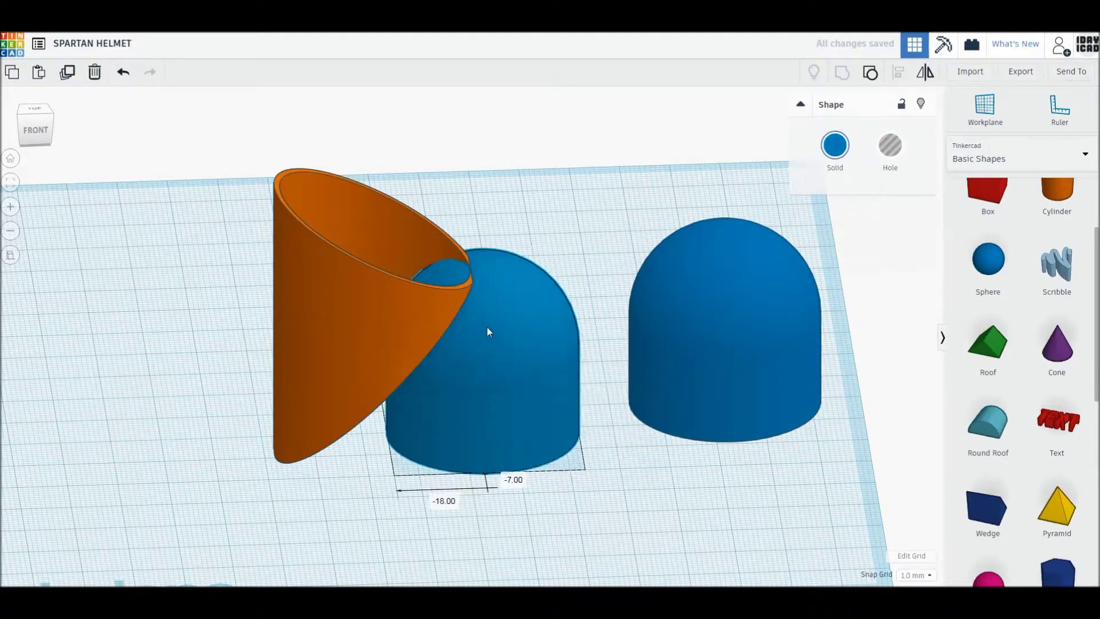
Ungroup the right-hand dome copy and adjust its height between 36 and 38 mm.
{"action": "left_click", "coordinate": [794, 263]}
{"action": "left_click", "coordinate": [870, 71]}
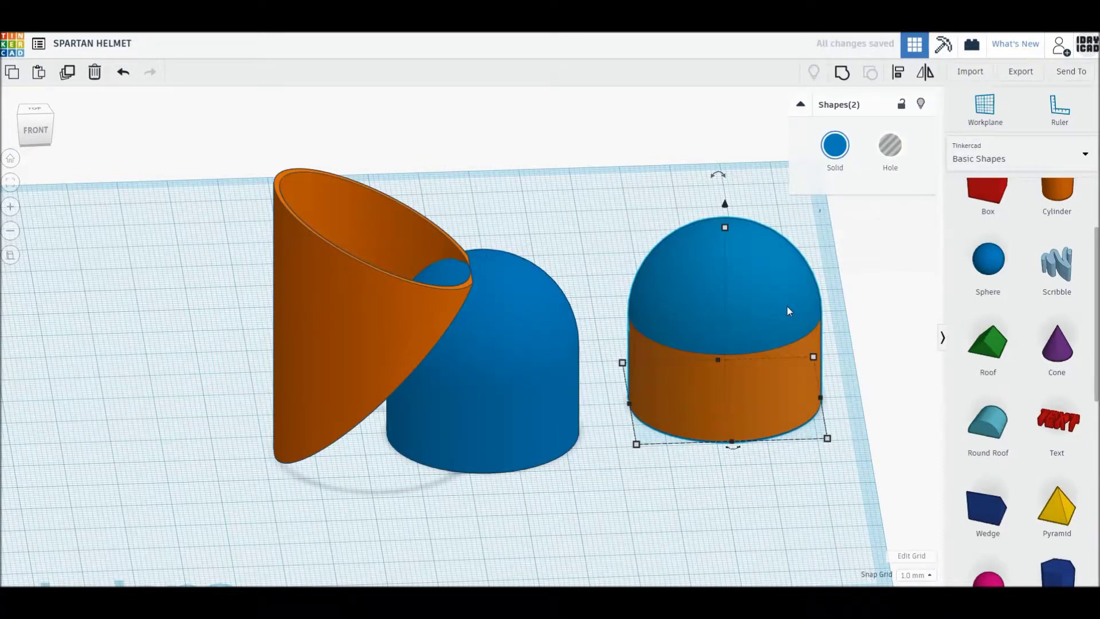
{"action": "left_click_drag", "start_coordinate": [725, 232], "coordinate": [725, 235]}
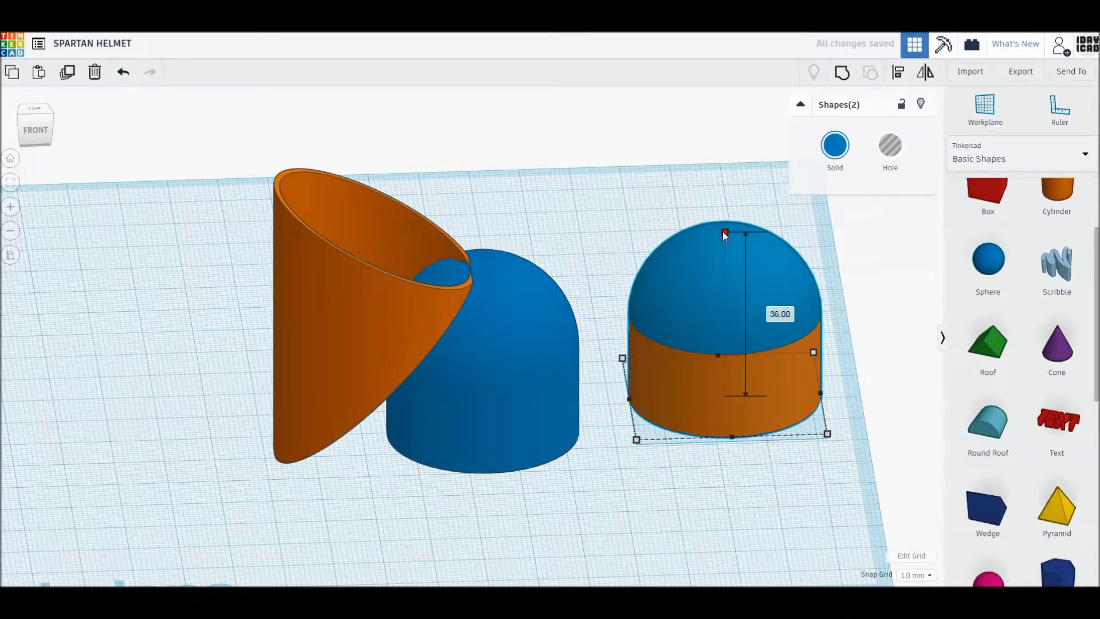
{"action": "left_click_drag", "start_coordinate": [723, 232], "coordinate": [726, 232]}
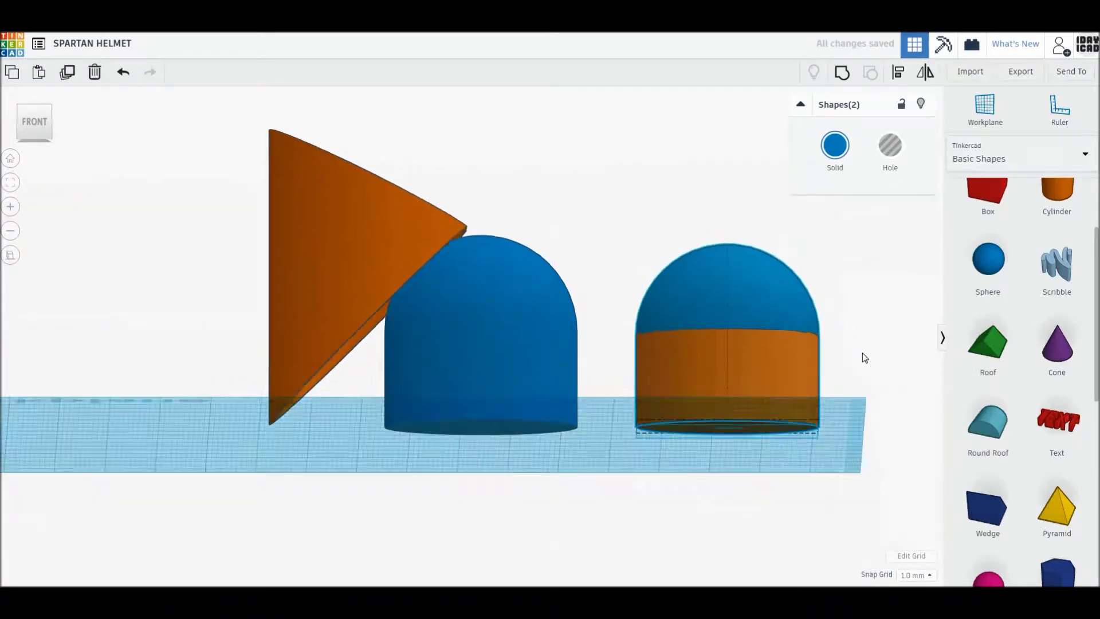
{"action": "right_click_drag", "start_coordinate": [864, 358], "coordinate": [871, 375]}
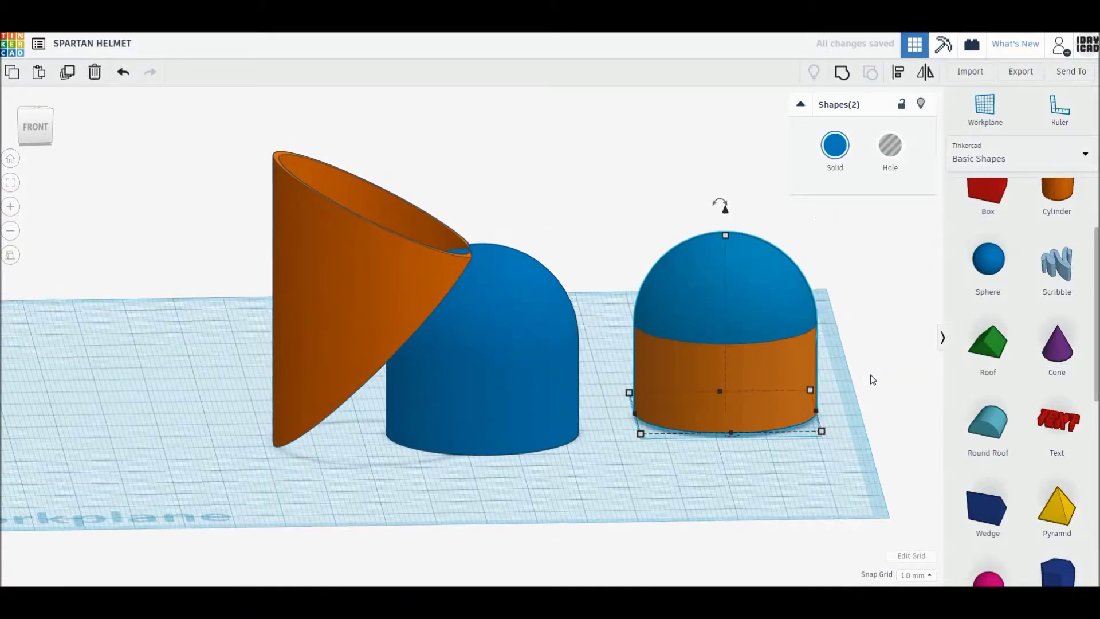
{"action": "left_click", "coordinate": [871, 375]}
{"action": "left_click", "coordinate": [777, 308]}
{"action": "key", "text": "ctrl+z"}
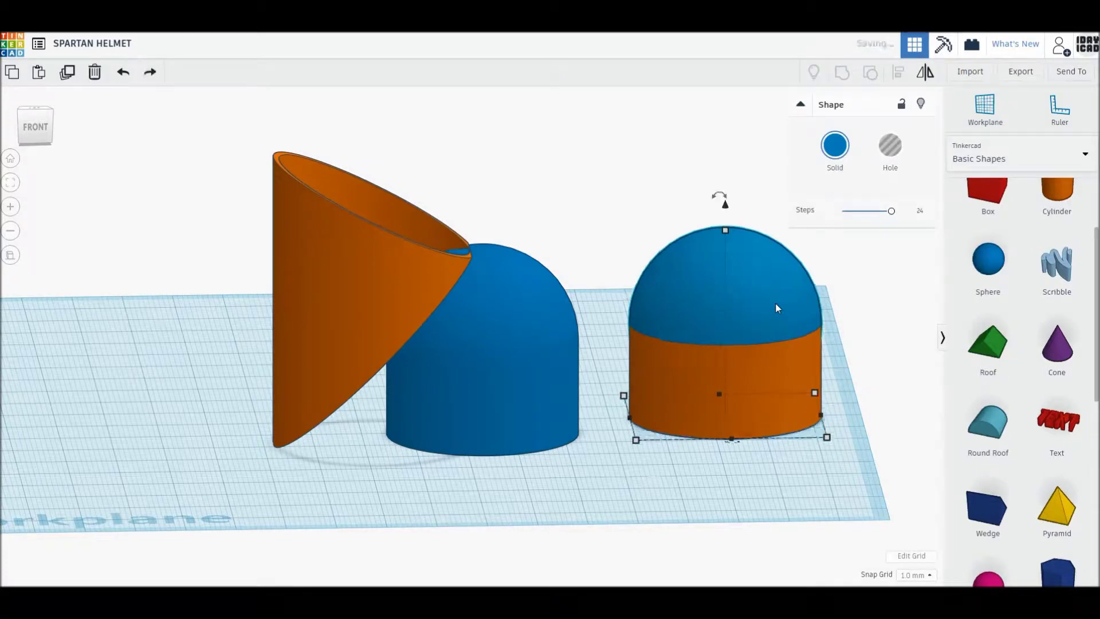
{"action": "left_click", "coordinate": [899, 332]}
{"action": "left_click", "coordinate": [797, 313]}
{"action": "key", "text": "ctrl+y"}
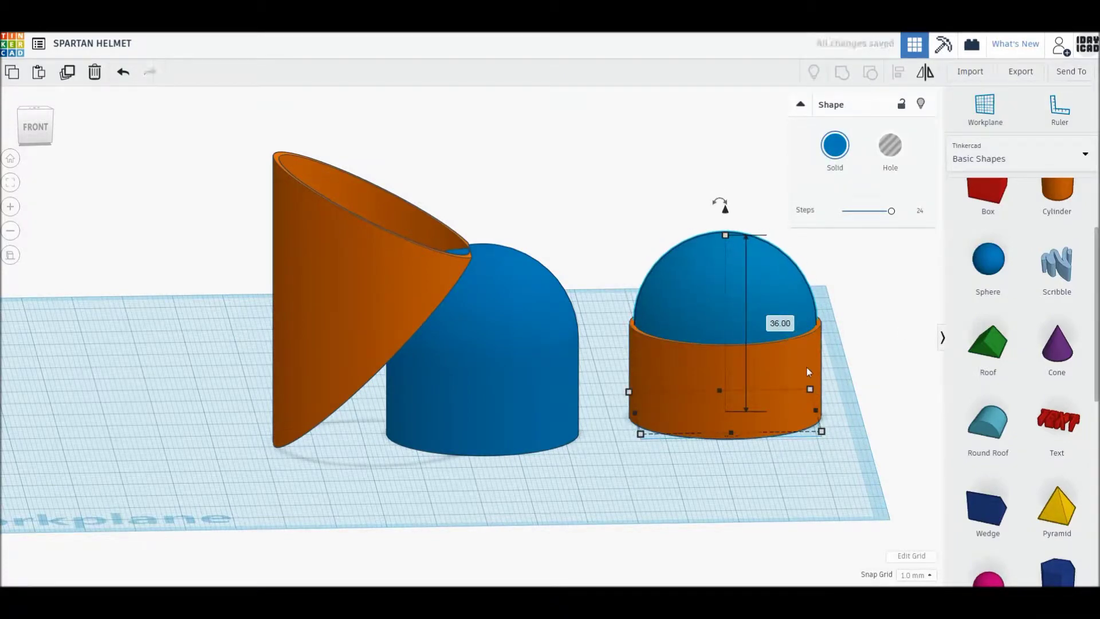
Shrink the copy's cylinder to 36 by 32 mm, sink it 2 mm, regroup, and make it a hole.
{"action": "left_click", "coordinate": [800, 356]}
{"action": "left_click_drag", "start_coordinate": [828, 439], "coordinate": [821, 438]}
{"action": "left_click_drag", "start_coordinate": [725, 324], "coordinate": [725, 295]}
{"action": "left_click_drag", "start_coordinate": [861, 392], "coordinate": [771, 328]}
{"action": "left_click", "coordinate": [838, 72]}
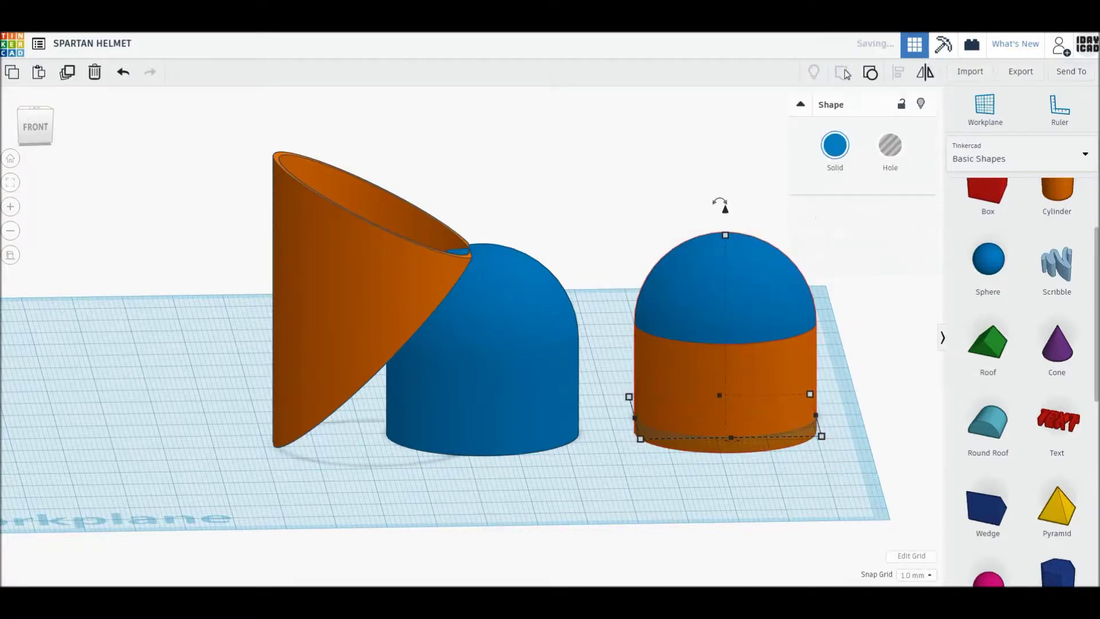
{"action": "left_click", "coordinate": [890, 146]}
{"action": "left_click", "coordinate": [881, 290]}
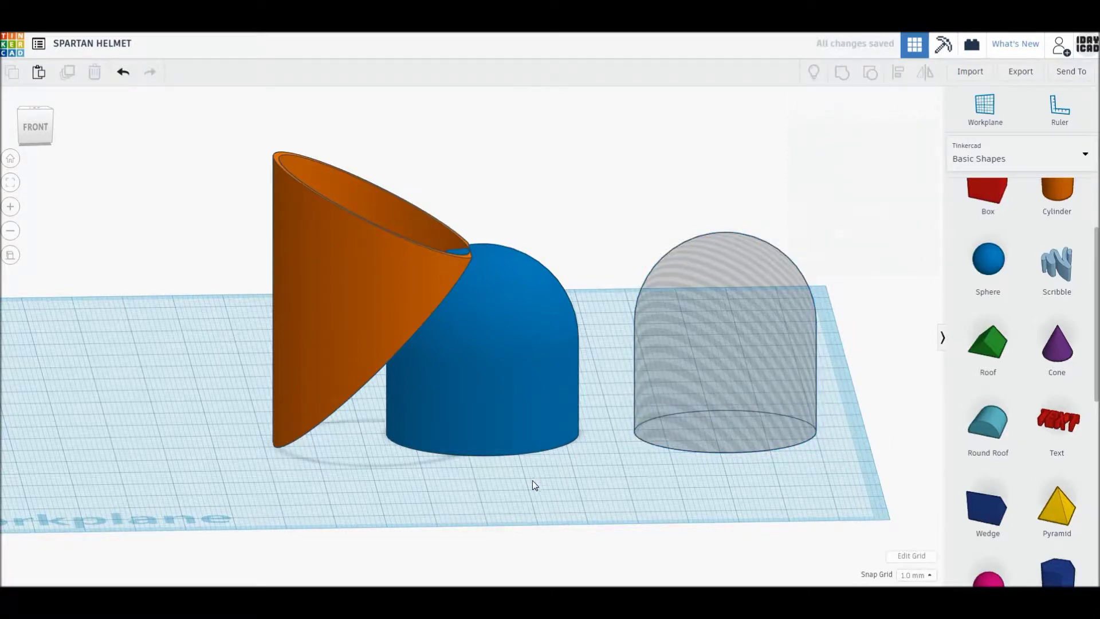
Move the blue dome inside the orange shell and raise it 20 mm.
{"action": "left_click", "coordinate": [518, 442]}
{"action": "right_click_drag", "start_coordinate": [398, 418], "coordinate": [400, 476]}
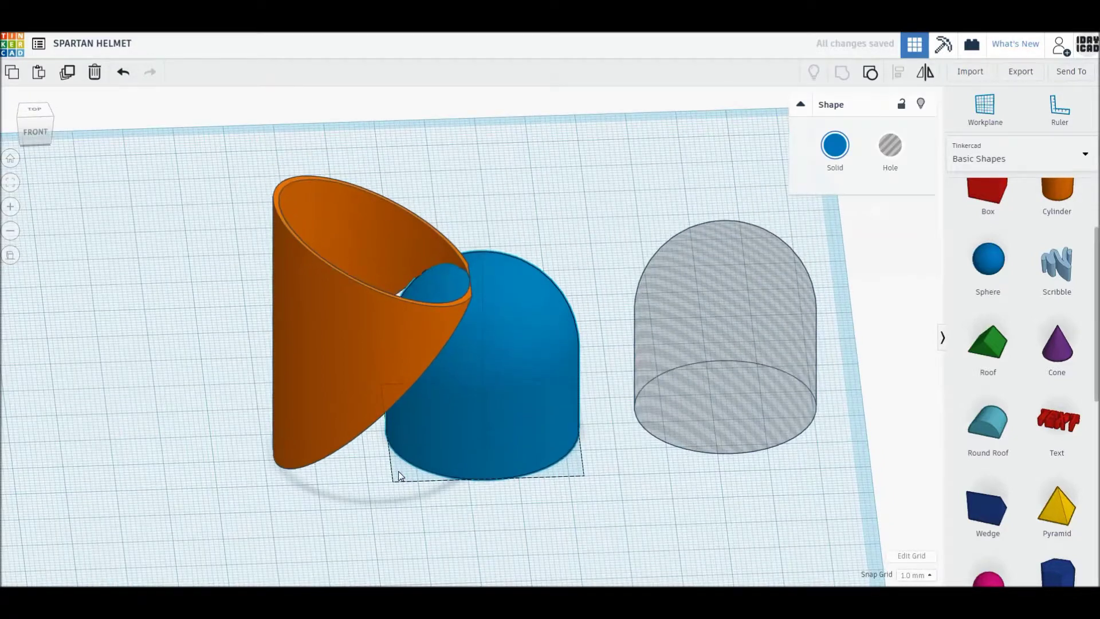
{"action": "left_click", "coordinate": [318, 449]}
{"action": "left_click_drag", "start_coordinate": [311, 453], "coordinate": [304, 458]}
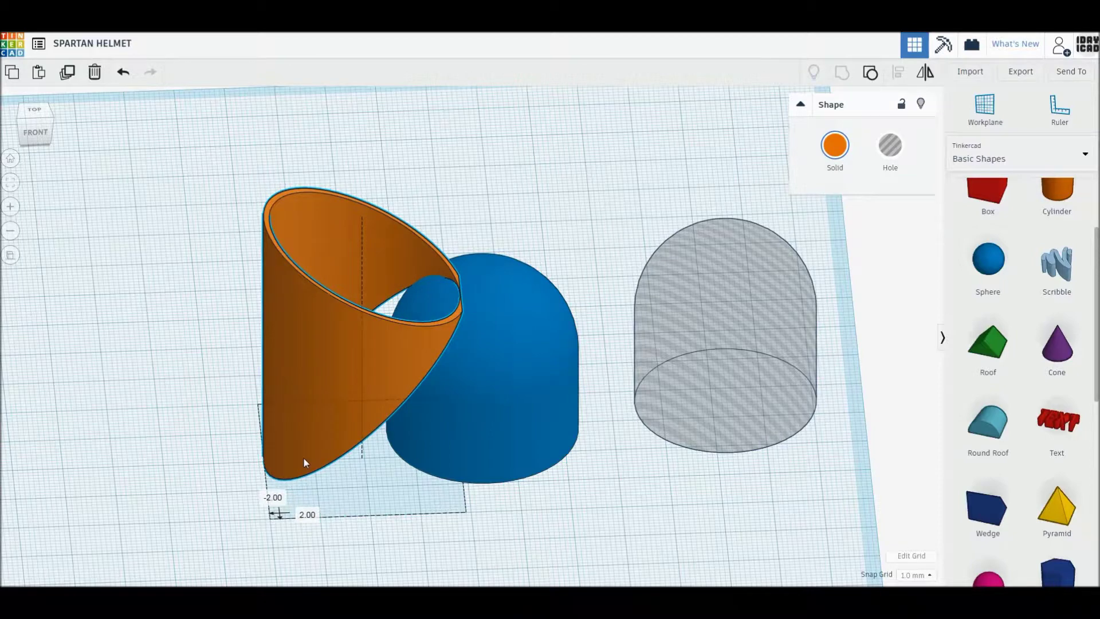
{"action": "left_click", "coordinate": [529, 517]}
{"action": "mouse_move", "coordinate": [471, 442]}
{"action": "left_mouse_down"}
{"action": "mouse_move", "coordinate": [343, 460]}
{"action": "mouse_move", "coordinate": [353, 476]}
{"action": "left_mouse_up"}
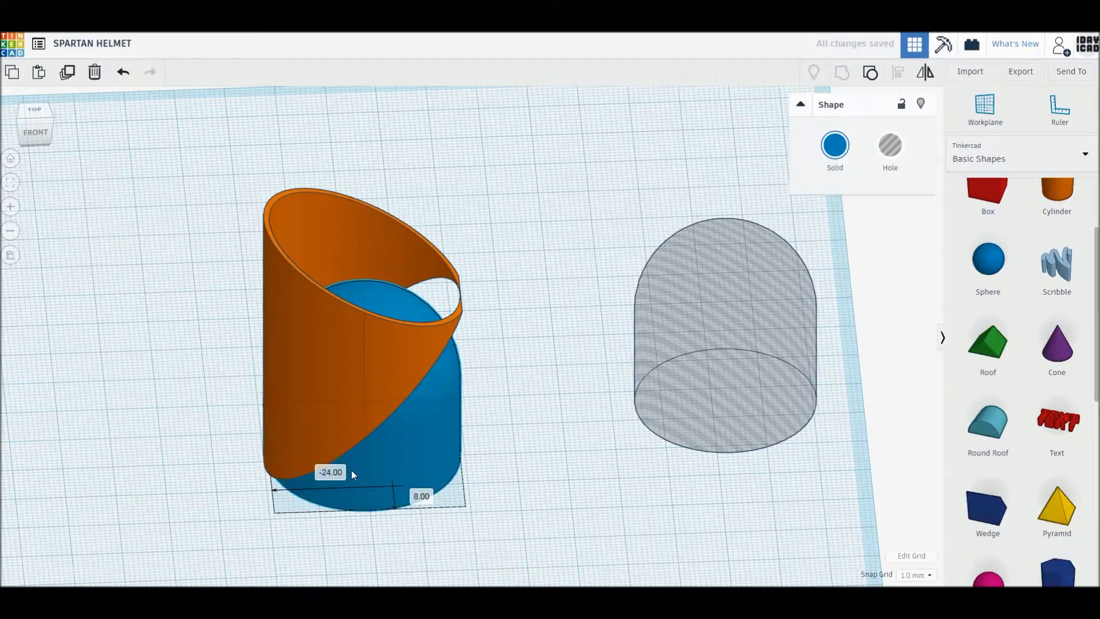
{"action": "left_click_drag", "start_coordinate": [352, 472], "coordinate": [352, 472]}
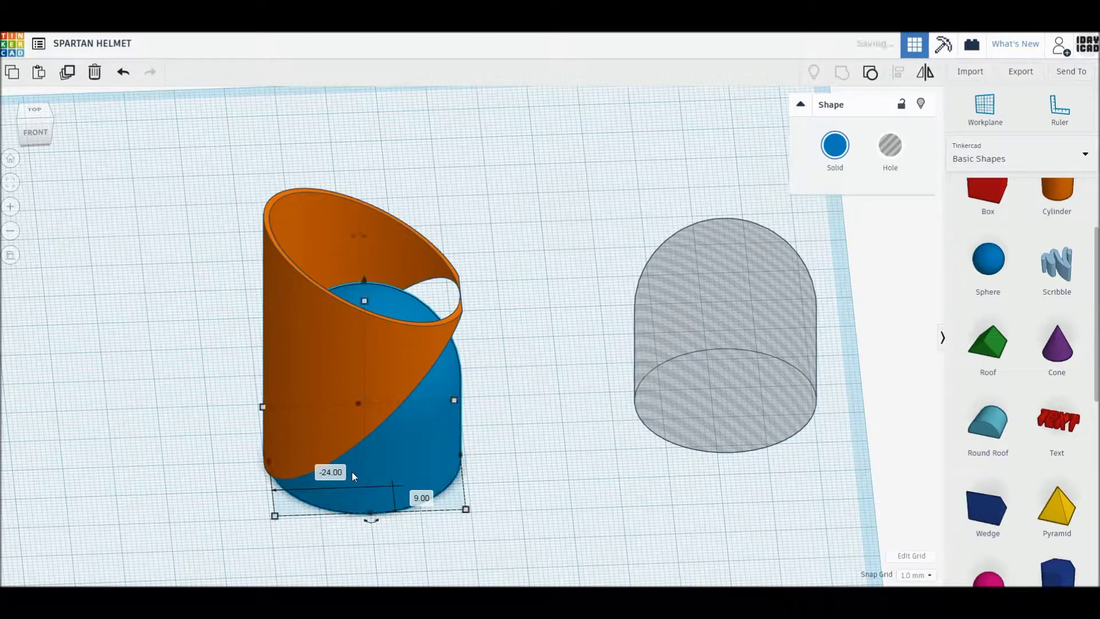
{"action": "left_click_drag", "start_coordinate": [365, 212], "coordinate": [366, 199]}
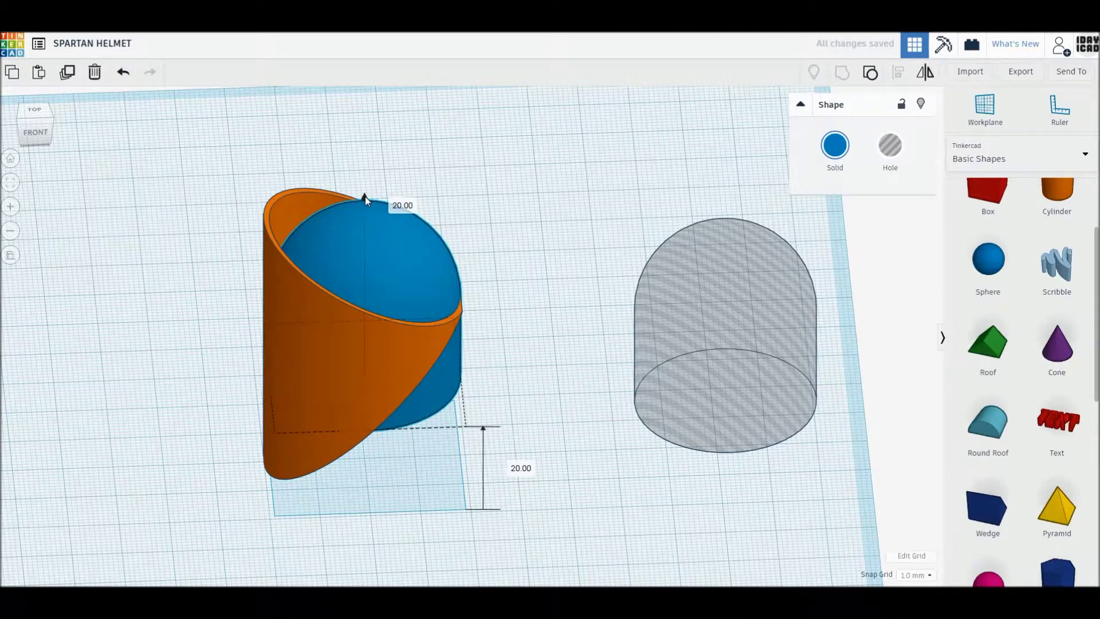
{"action": "right_click_drag", "start_coordinate": [416, 366], "coordinate": [462, 432]}
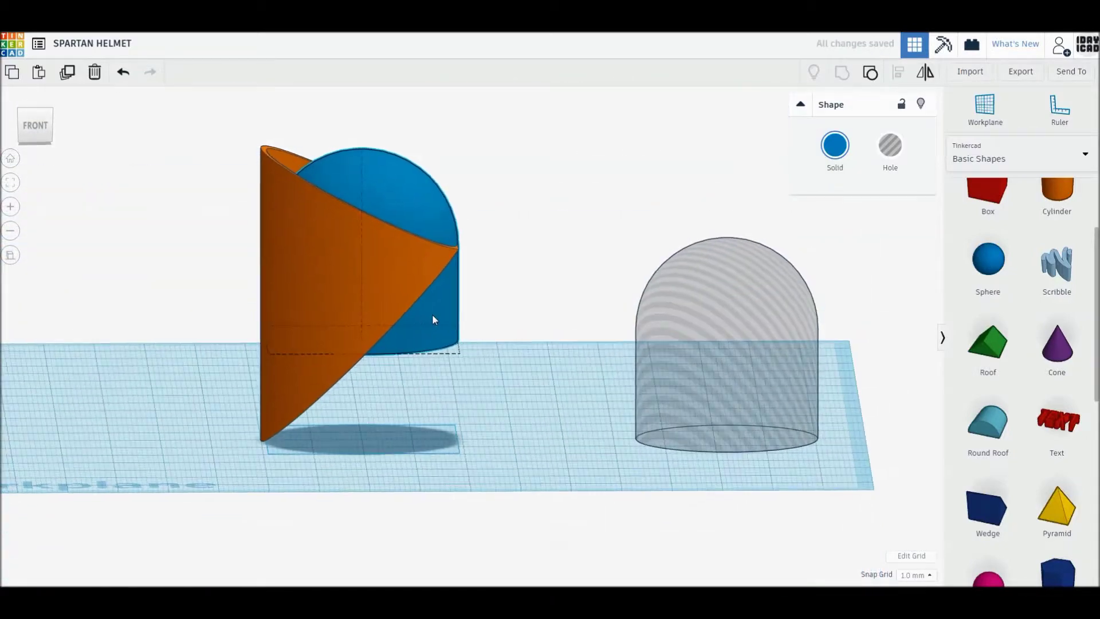
Set the orange shell's height to 50 mm and lift it 7 mm off the workplane.
{"action": "left_click", "coordinate": [341, 292]}
{"action": "mouse_move", "coordinate": [374, 152]}
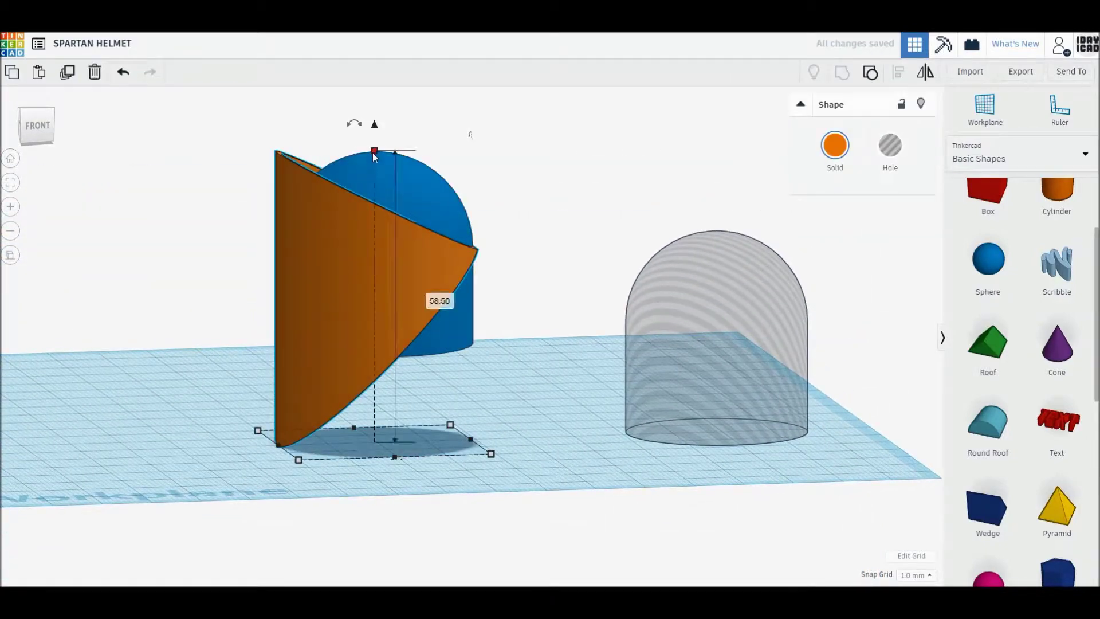
{"action": "left_click_drag", "start_coordinate": [374, 158], "coordinate": [374, 169]}
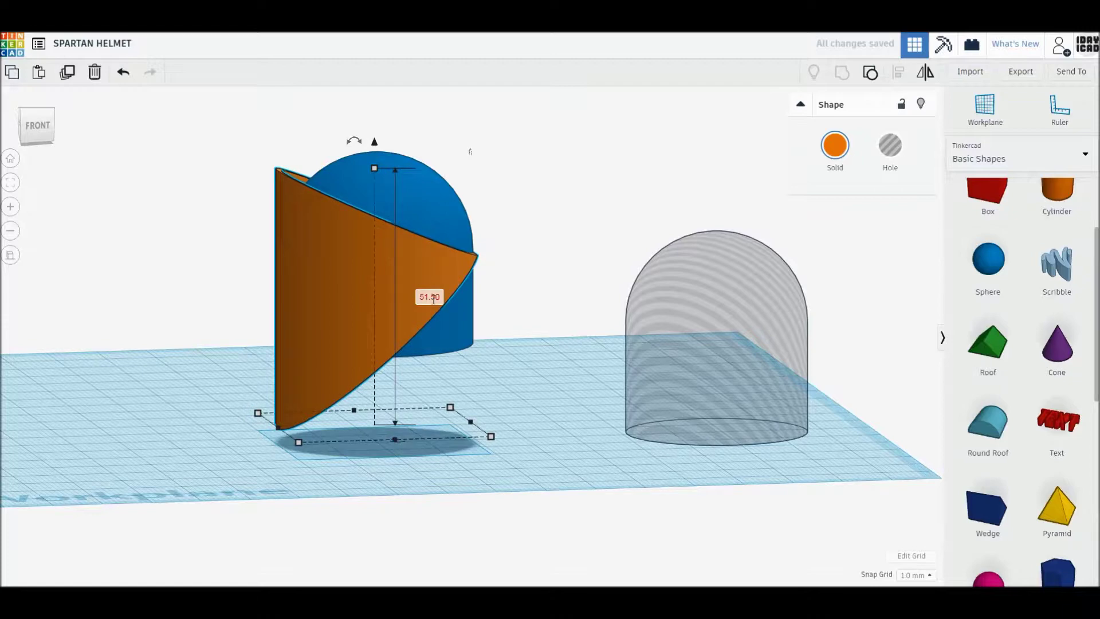
{"action": "type", "text": "45"}
{"action": "key", "text": "Return"}
{"action": "left_click", "coordinate": [434, 297]}
{"action": "type", "text": "50"}
{"action": "key", "text": "Return"}
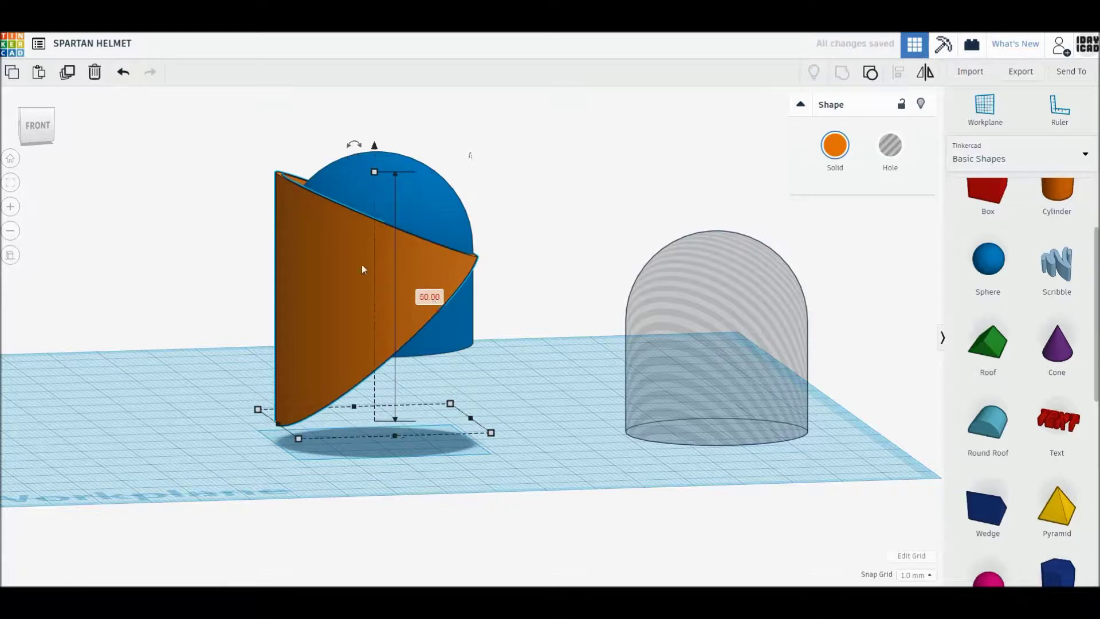
{"action": "left_click_drag", "start_coordinate": [373, 151], "coordinate": [377, 133]}
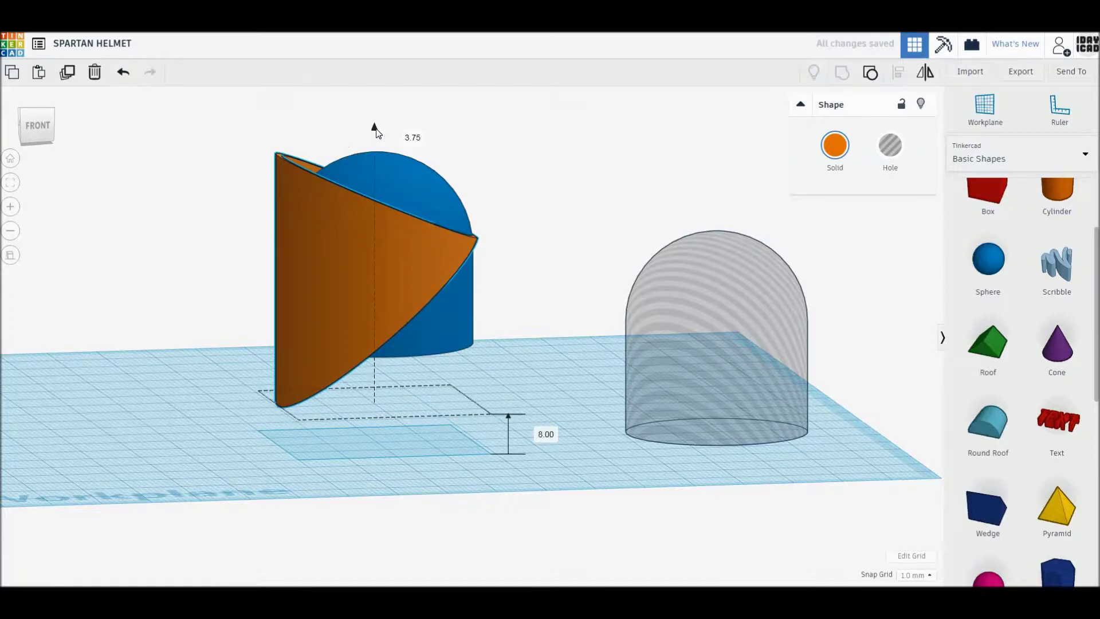
{"action": "left_click_drag", "start_coordinate": [377, 128], "coordinate": [378, 138]}
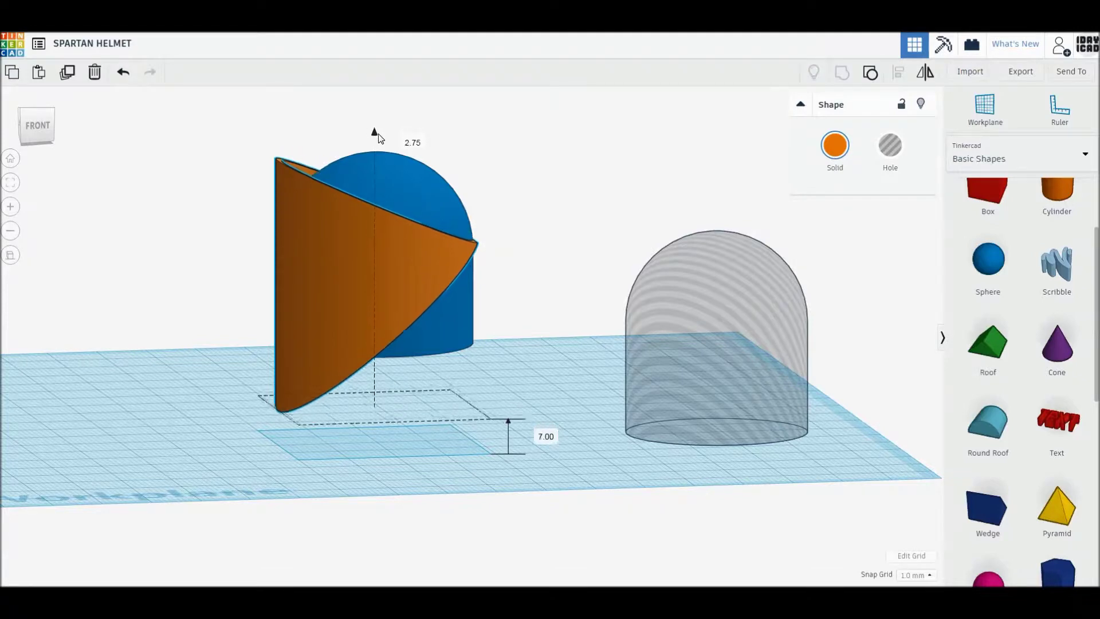
{"action": "left_click", "coordinate": [518, 187]}
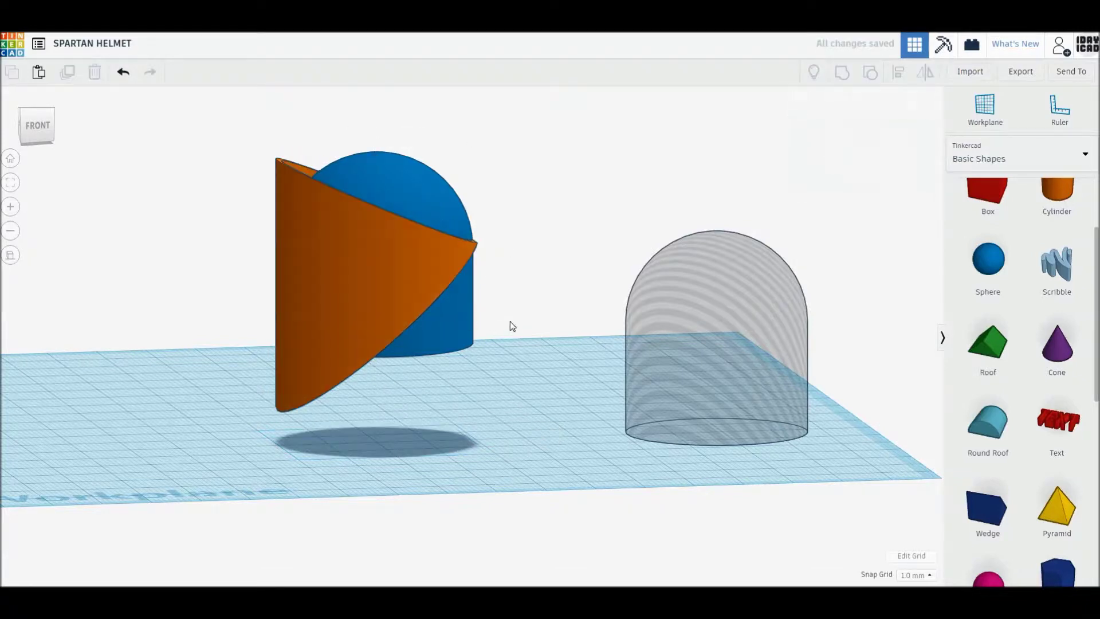
Colour the shell and dome golden yellow and drop both onto the workplane.
{"action": "left_click_drag", "start_coordinate": [512, 326], "coordinate": [378, 204]}
{"action": "left_click", "coordinate": [835, 145]}
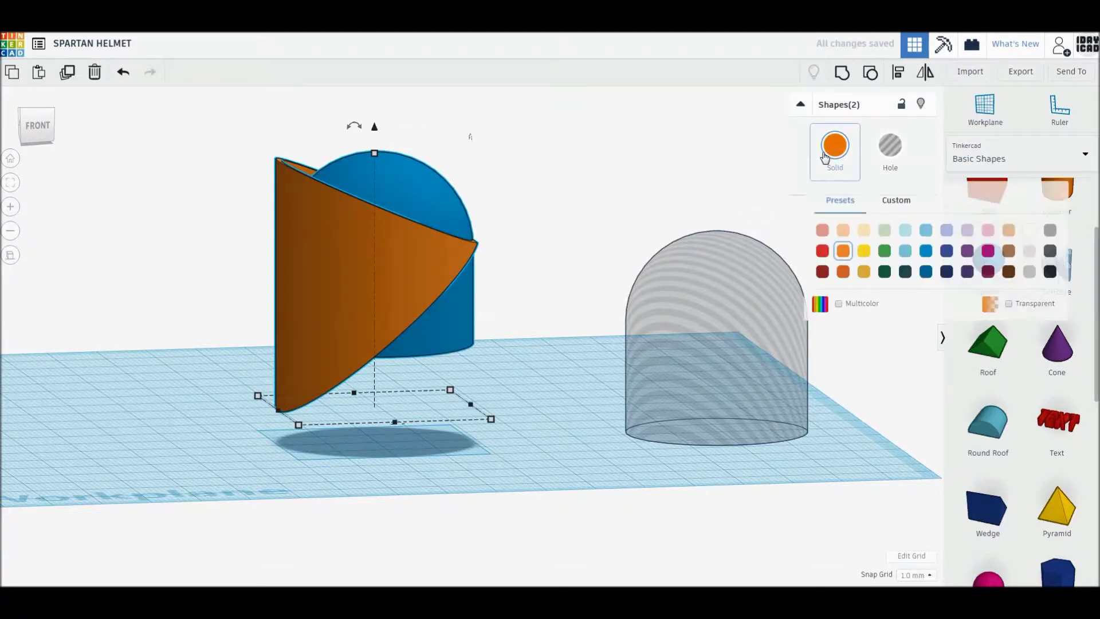
{"action": "left_click", "coordinate": [864, 272]}
{"action": "left_click", "coordinate": [638, 205]}
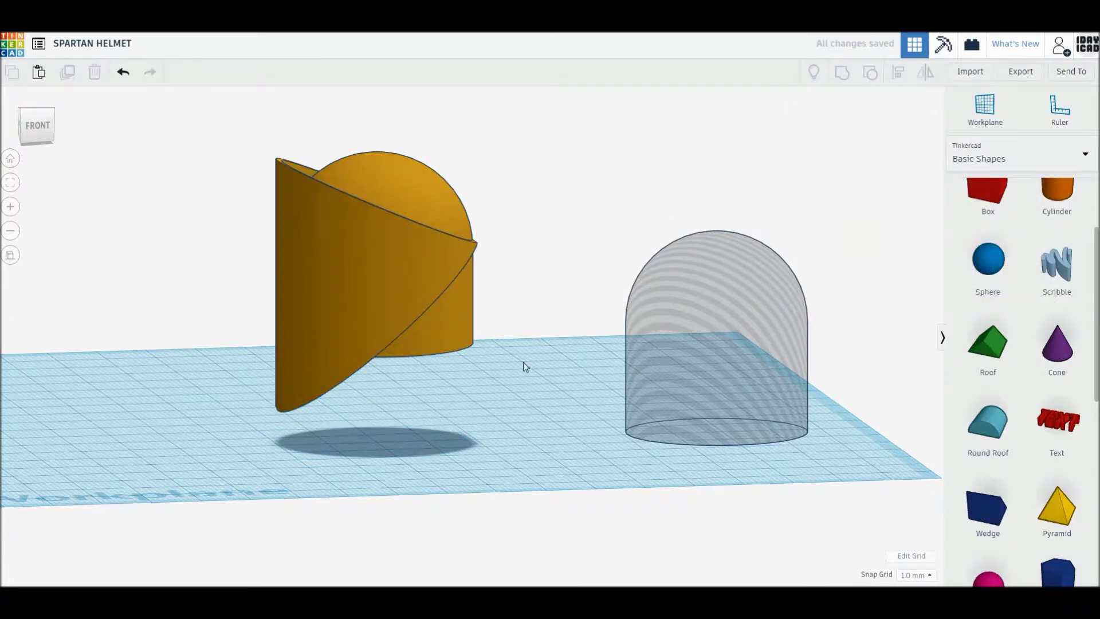
{"action": "left_click_drag", "start_coordinate": [524, 366], "coordinate": [400, 222]}
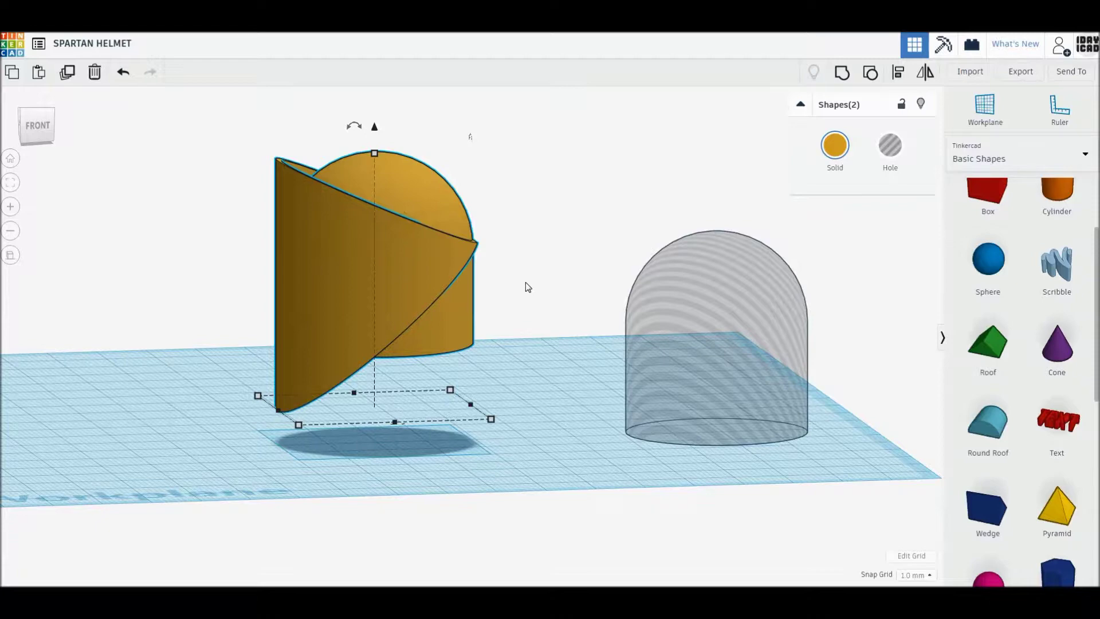
{"action": "key", "text": "d"}
{"action": "left_click", "coordinate": [497, 333]}
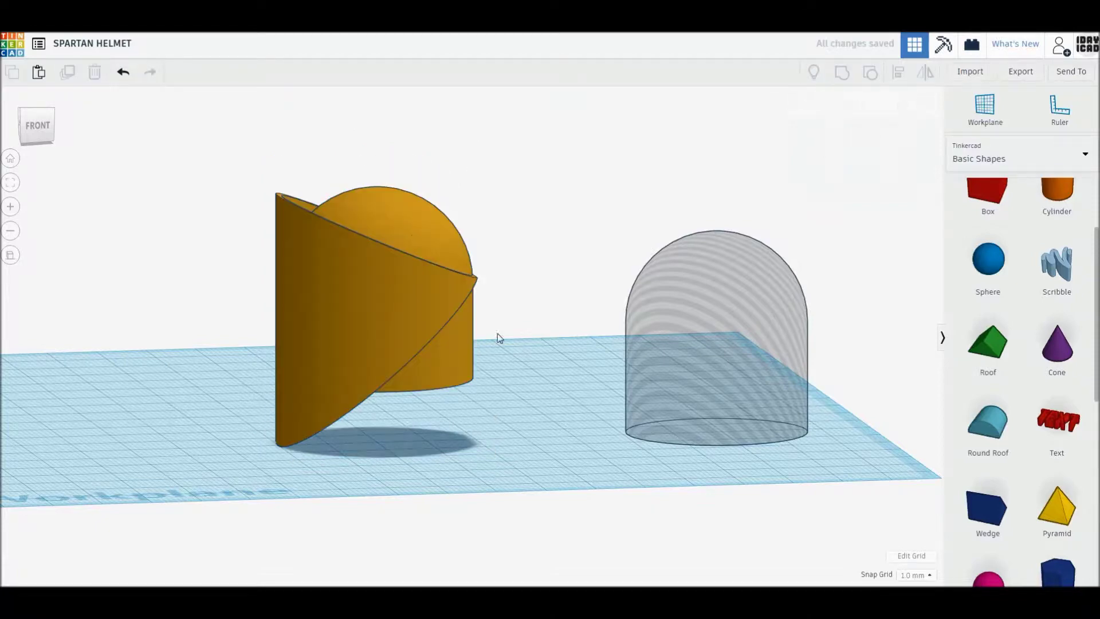
{"action": "right_click_drag", "start_coordinate": [528, 359], "coordinate": [510, 372]}
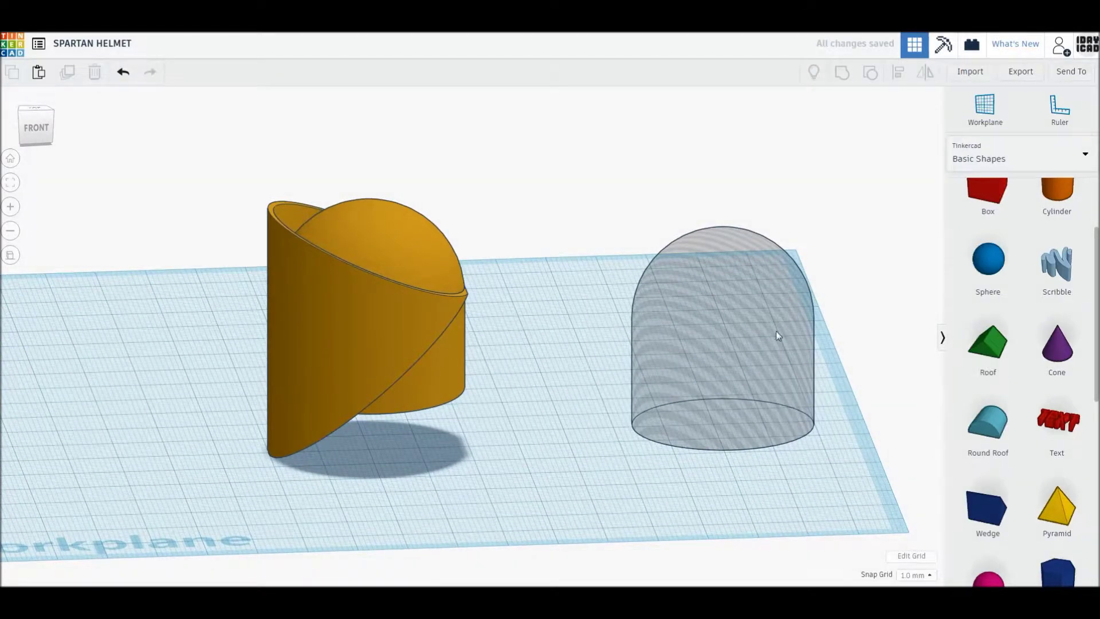
Add a cylinder and flatten it into a disc 4 mm tall and 50 mm across.
{"action": "right_click_drag", "start_coordinate": [687, 343], "coordinate": [686, 370]}
{"action": "scroll", "coordinate": [1022, 322], "scroll_direction": "up", "scroll_amount": 3}
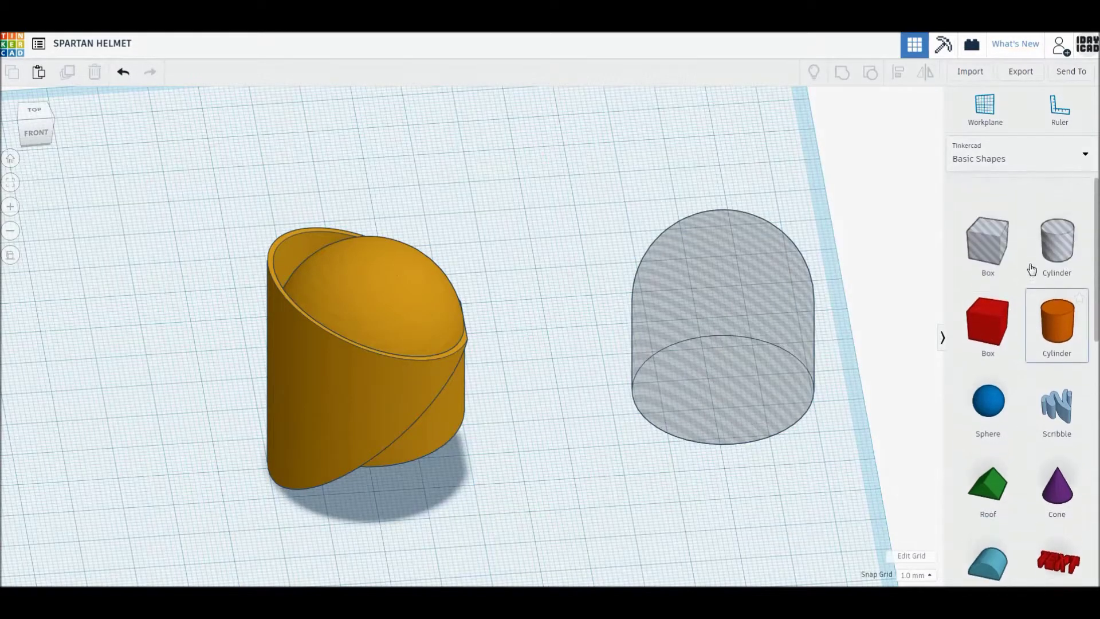
{"action": "left_click_drag", "start_coordinate": [1056, 323], "coordinate": [590, 172]}
{"action": "middle_click_drag", "start_coordinate": [614, 221], "coordinate": [601, 386]}
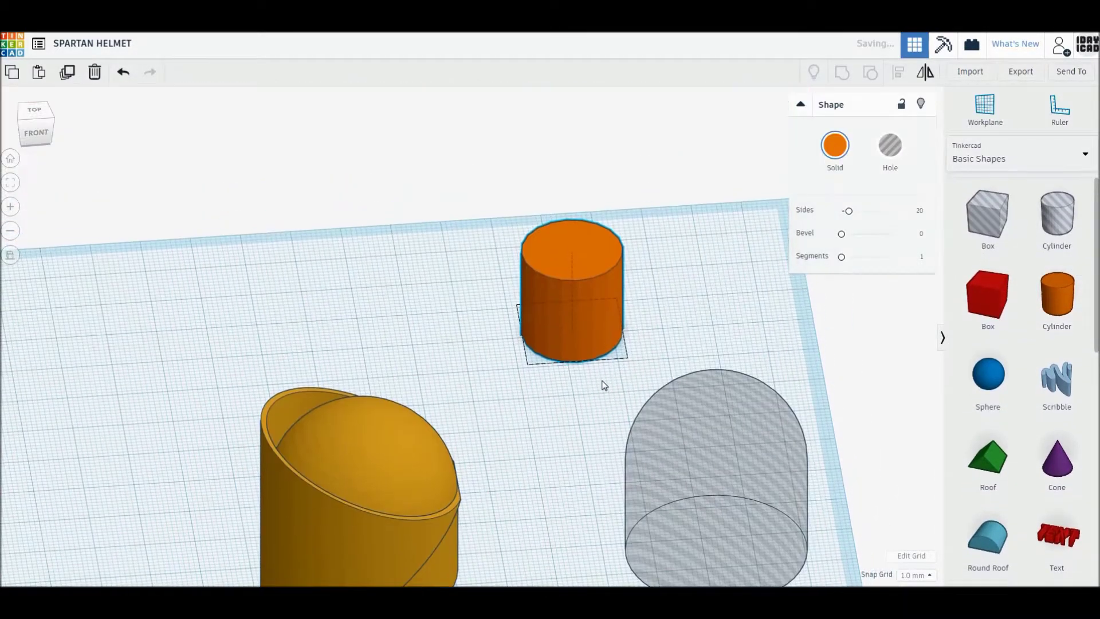
{"action": "left_click", "coordinate": [627, 297]}
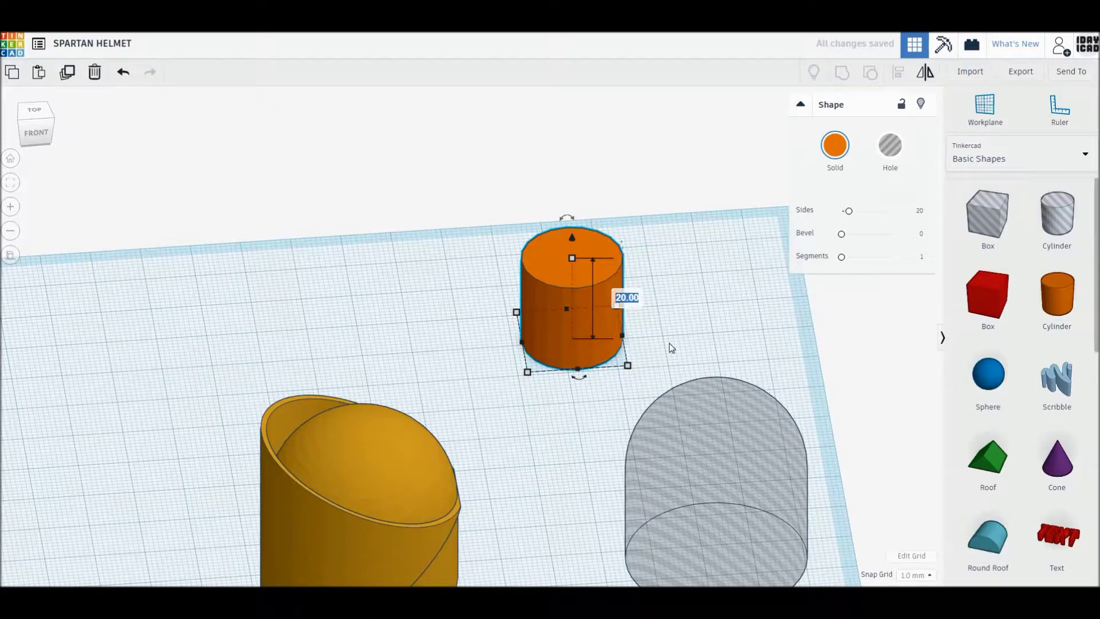
{"action": "type", "text": "4"}
{"action": "key", "text": "Return"}
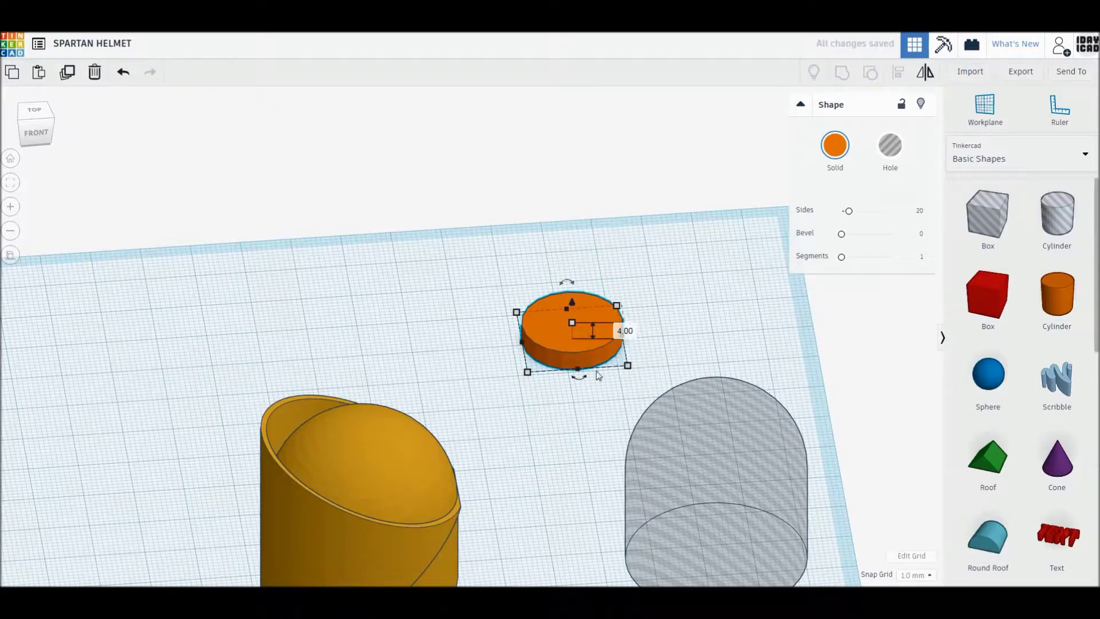
{"action": "mouse_move", "coordinate": [528, 371]}
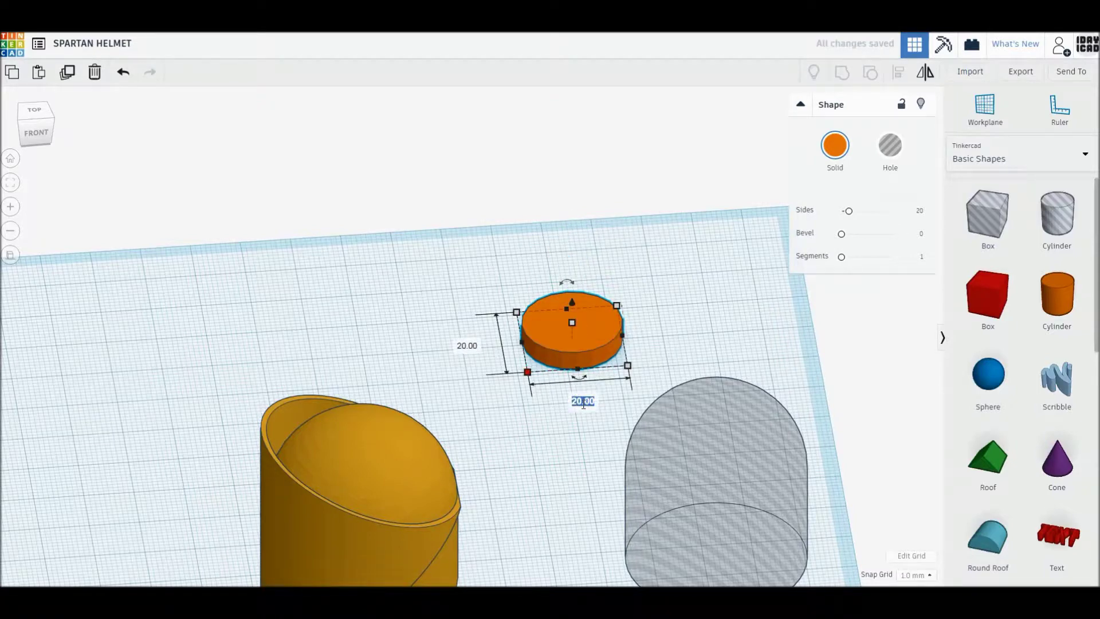
{"action": "type", "text": "50"}
{"action": "key", "text": "Return"}
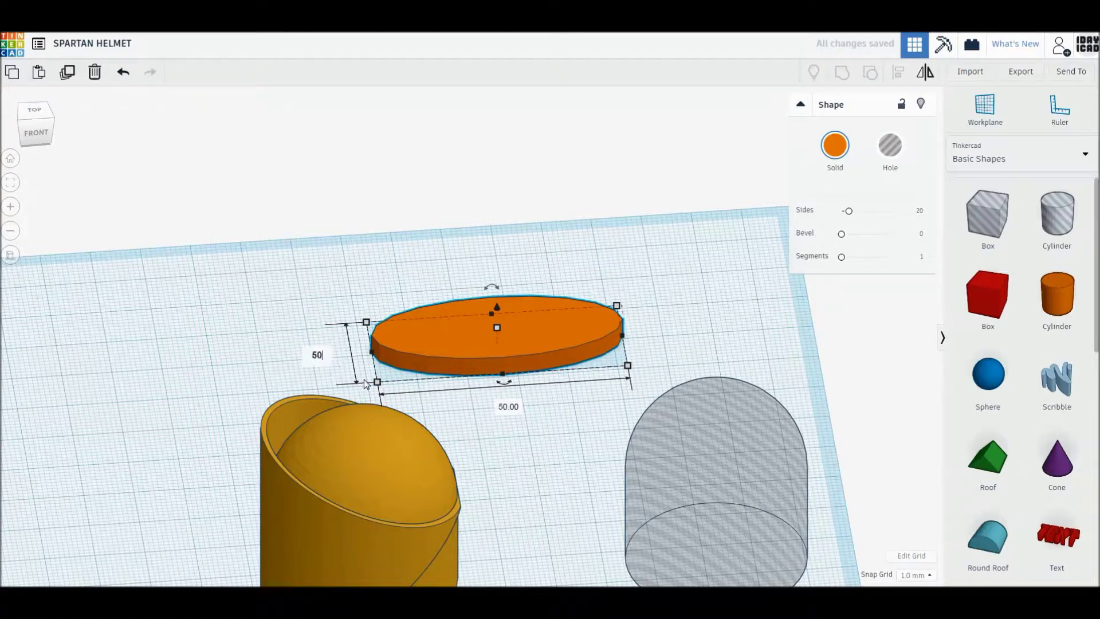
{"action": "key", "text": "Return"}
Move the disc, raise its sides to 64, and drop a box hole onto the workplane.
{"action": "left_click_drag", "start_coordinate": [539, 401], "coordinate": [594, 362]}
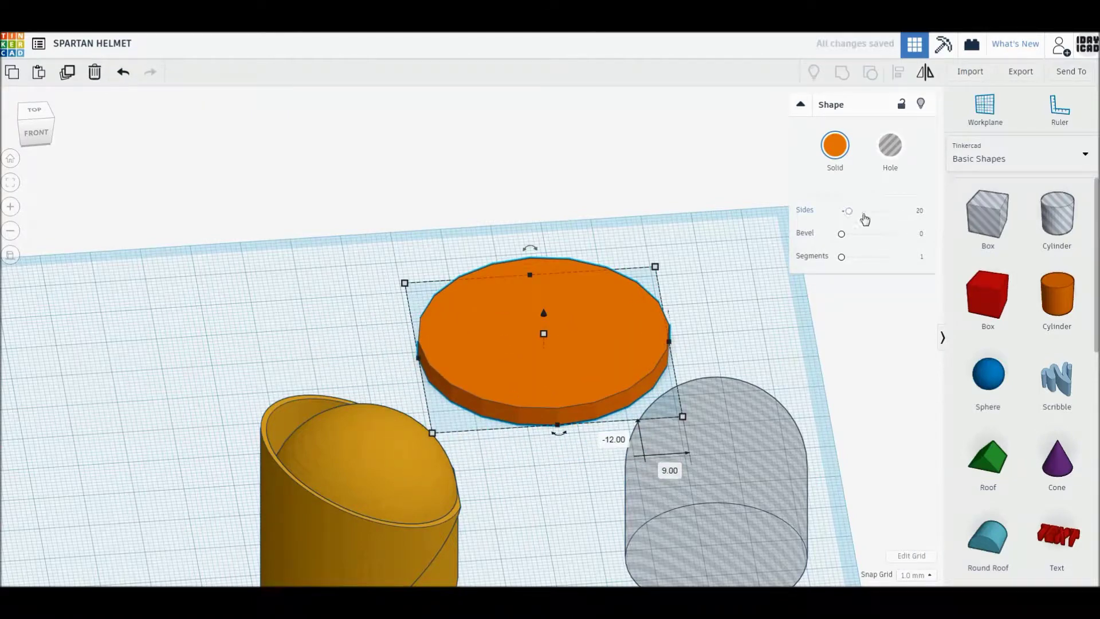
{"action": "left_click_drag", "start_coordinate": [850, 212], "coordinate": [892, 211]}
{"action": "left_click_drag", "start_coordinate": [988, 218], "coordinate": [466, 295]}
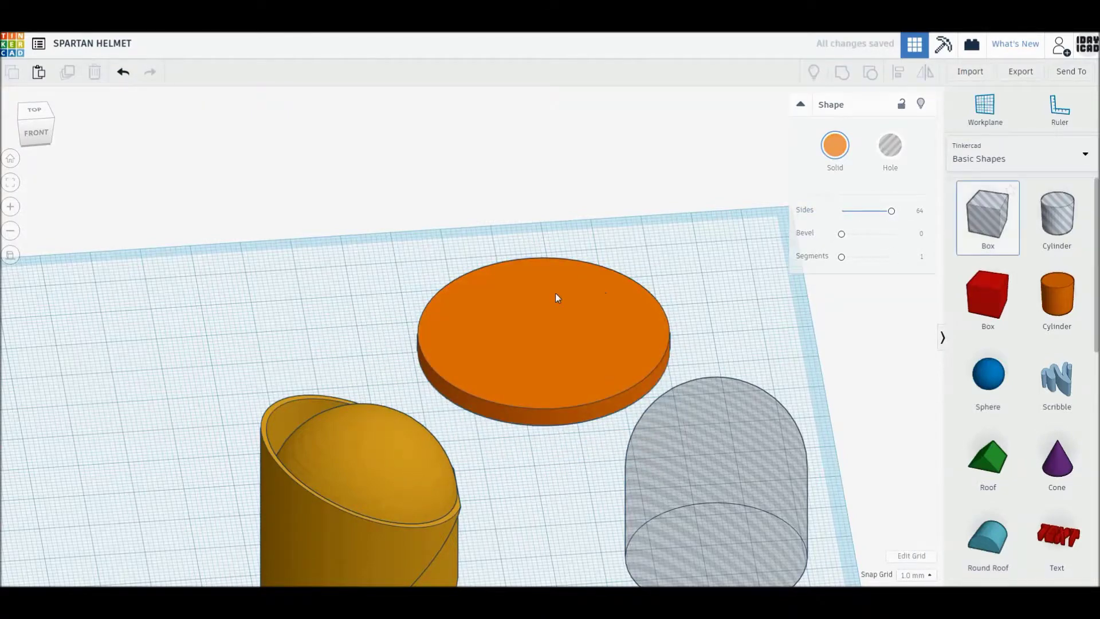
{"action": "left_click", "coordinate": [35, 110]}
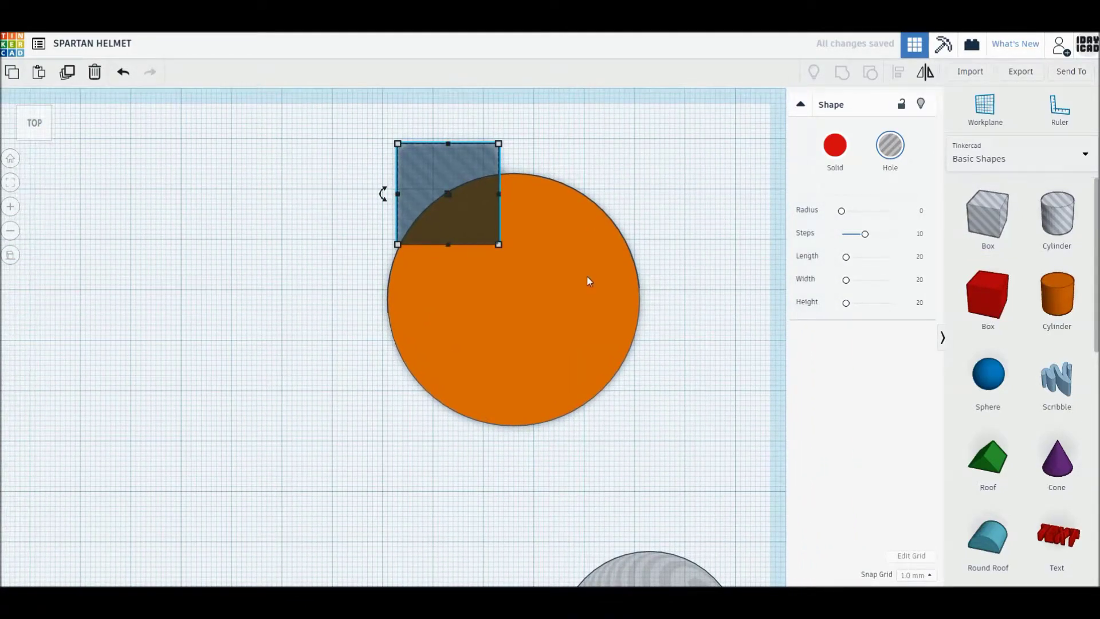
Cut the disc into a quarter-circle with two hole boxes and group them.
{"action": "left_click_drag", "start_coordinate": [588, 281], "coordinate": [584, 296]}
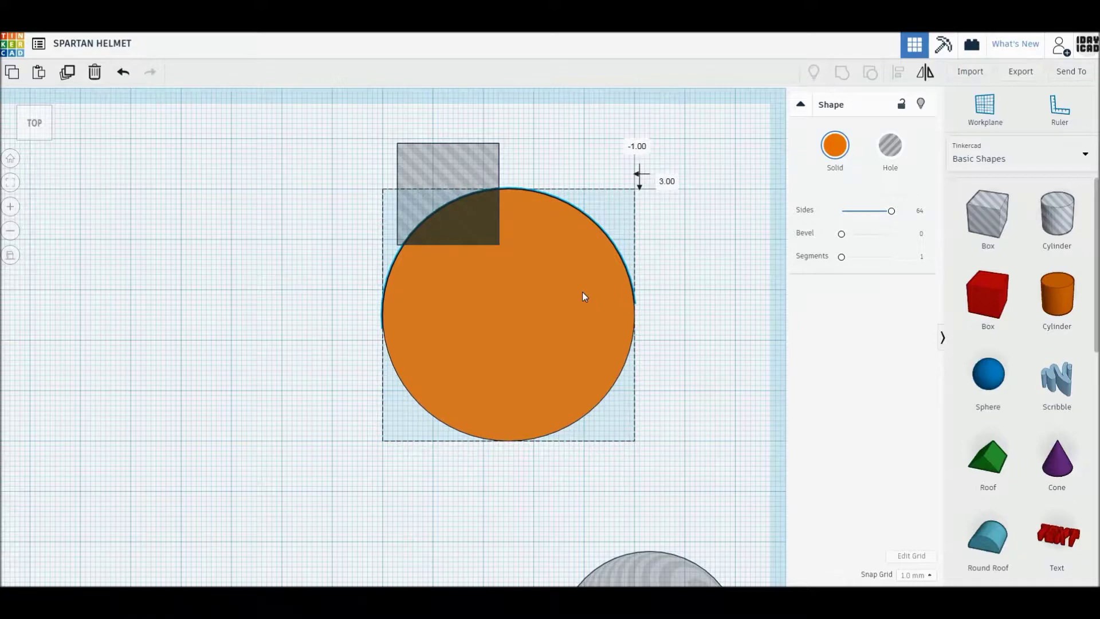
{"action": "left_click_drag", "start_coordinate": [462, 160], "coordinate": [471, 155]}
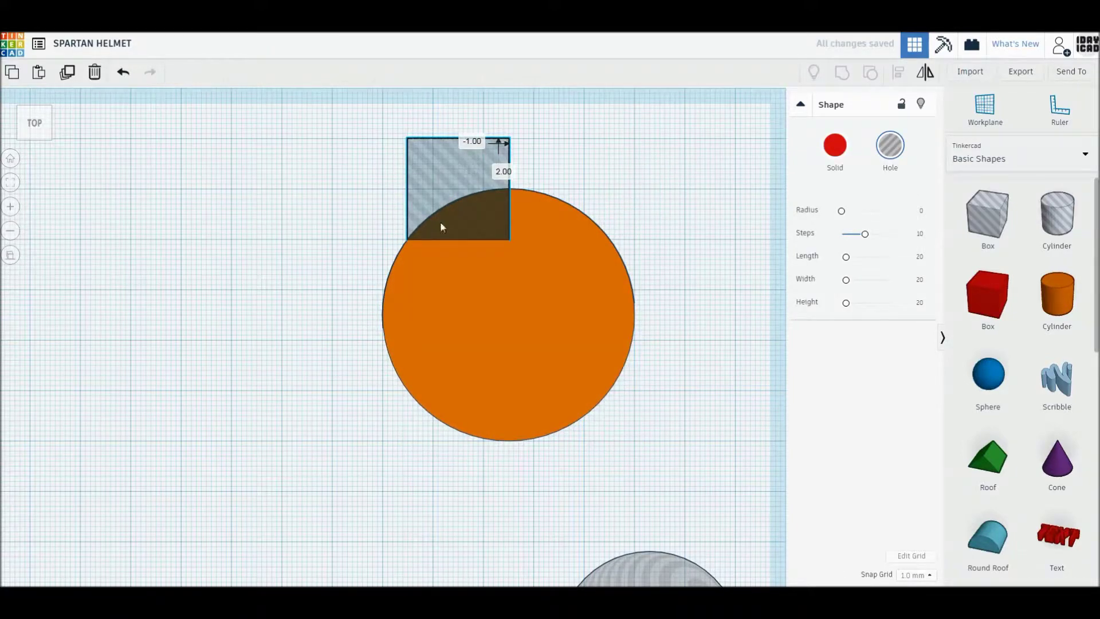
{"action": "left_click_drag", "start_coordinate": [408, 240], "coordinate": [351, 517]}
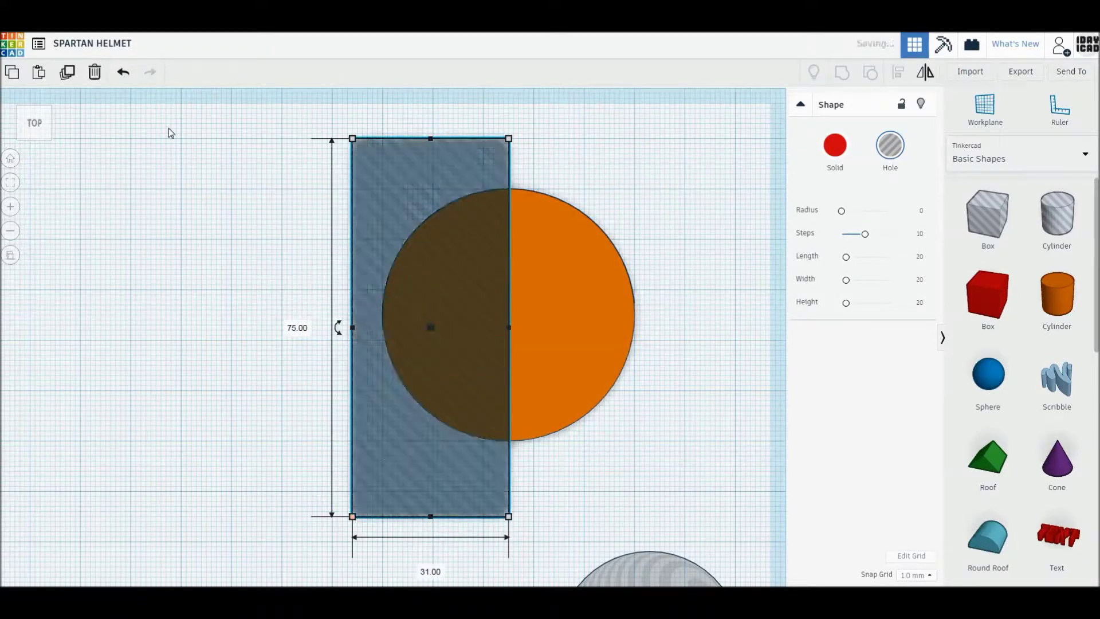
{"action": "left_click", "coordinate": [67, 72]}
{"action": "left_click_drag", "start_coordinate": [509, 138], "coordinate": [710, 321]}
{"action": "key", "text": "ctrl+a"}
{"action": "left_click", "coordinate": [842, 72]}
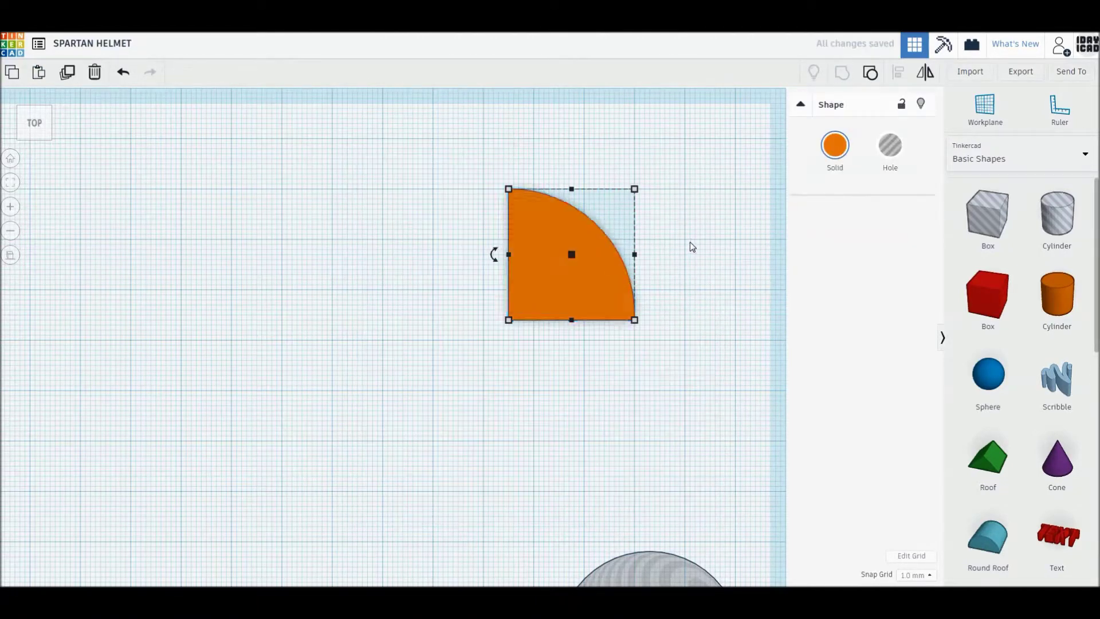
Reposition and enlarge the quarter-circle, and set the outer arc height to 3.
{"action": "left_click_drag", "start_coordinate": [559, 295], "coordinate": [481, 369]}
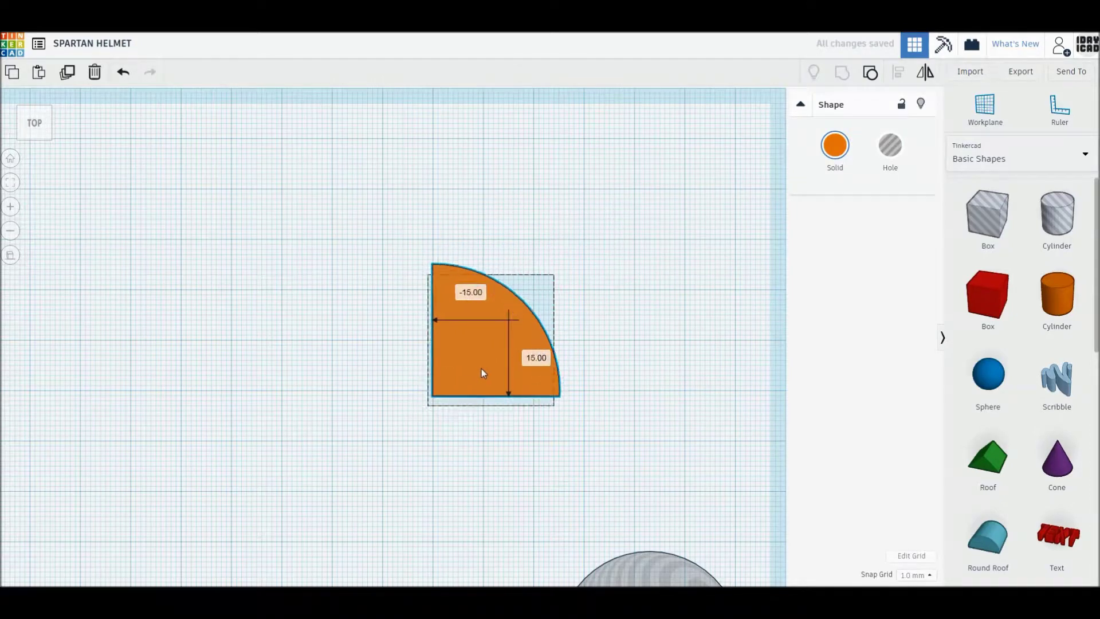
{"action": "left_click_drag", "start_coordinate": [483, 373], "coordinate": [484, 369]}
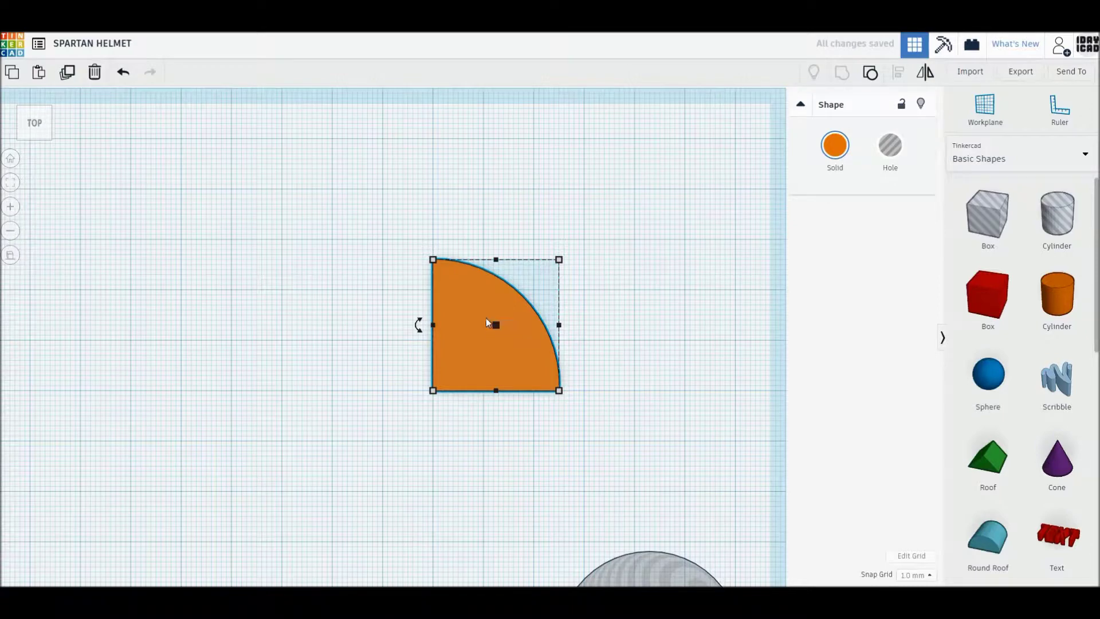
{"action": "left_click_drag", "start_coordinate": [559, 260], "coordinate": [611, 203]}
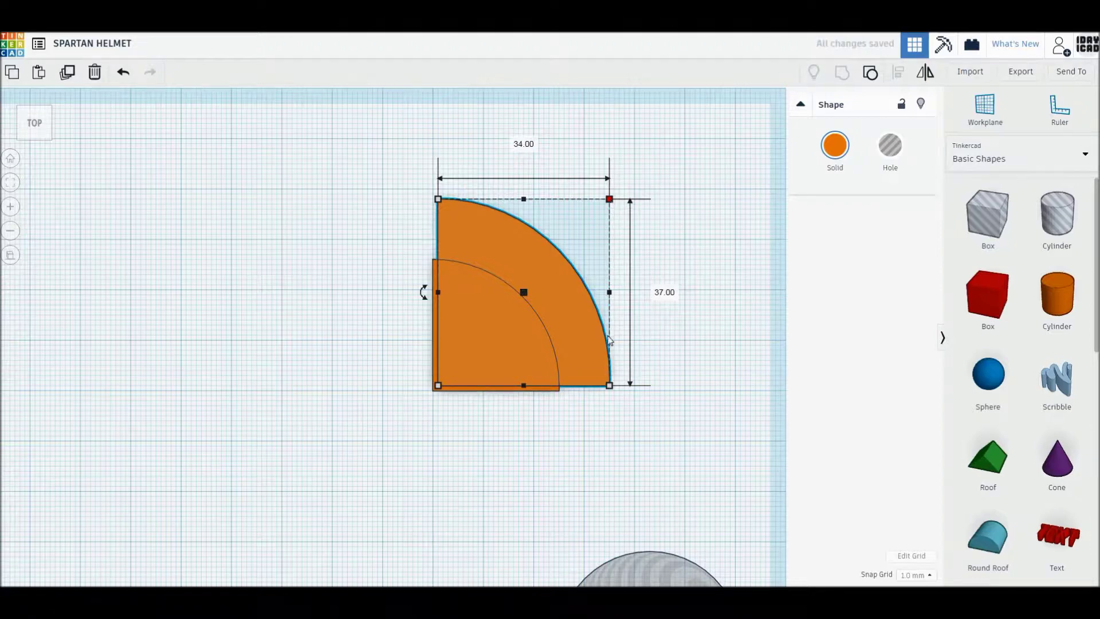
{"action": "right_click_drag", "start_coordinate": [610, 339], "coordinate": [541, 283]}
{"action": "left_click", "coordinate": [590, 427]}
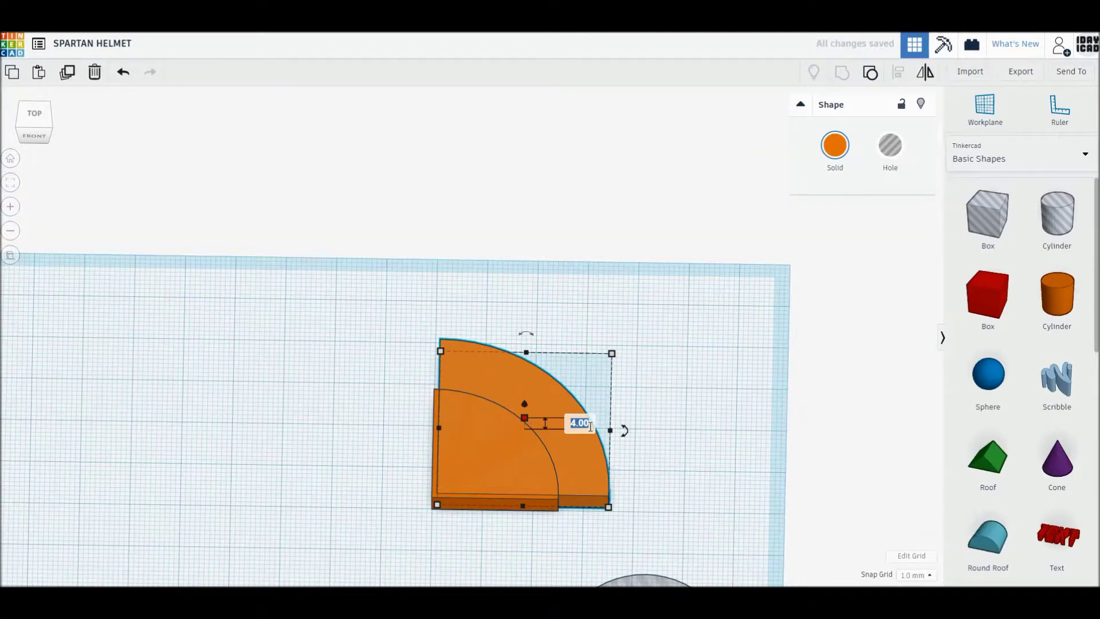
{"action": "type", "text": "3"}
{"action": "key", "text": "Return"}
Align the two arc pieces along one edge.
{"action": "left_click_drag", "start_coordinate": [671, 498], "coordinate": [516, 418]}
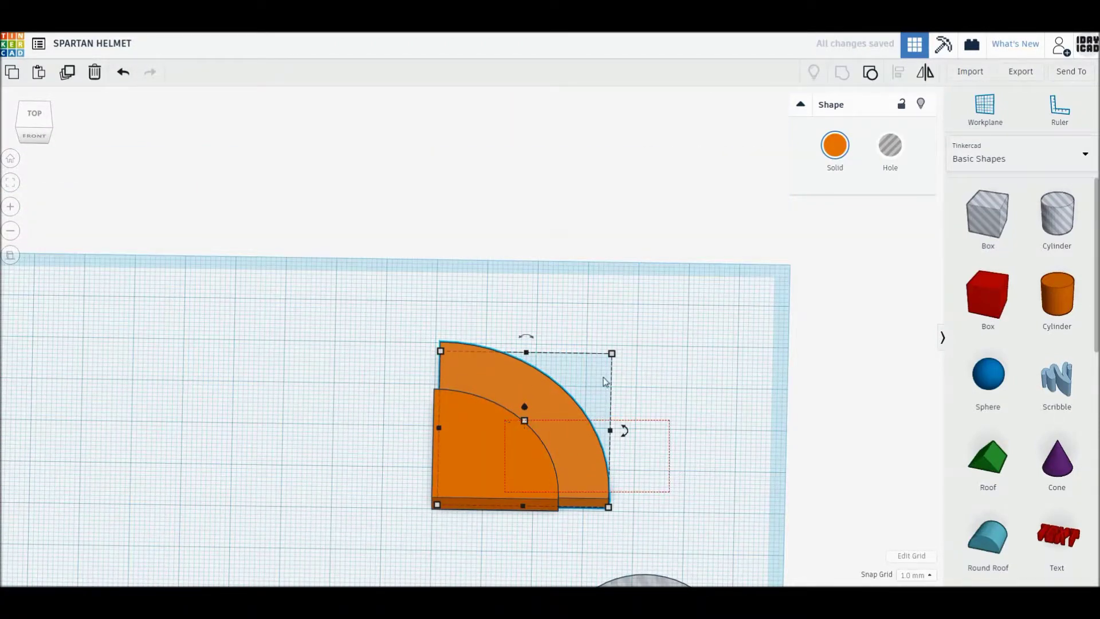
{"action": "key", "text": "l"}
{"action": "left_click", "coordinate": [625, 507]}
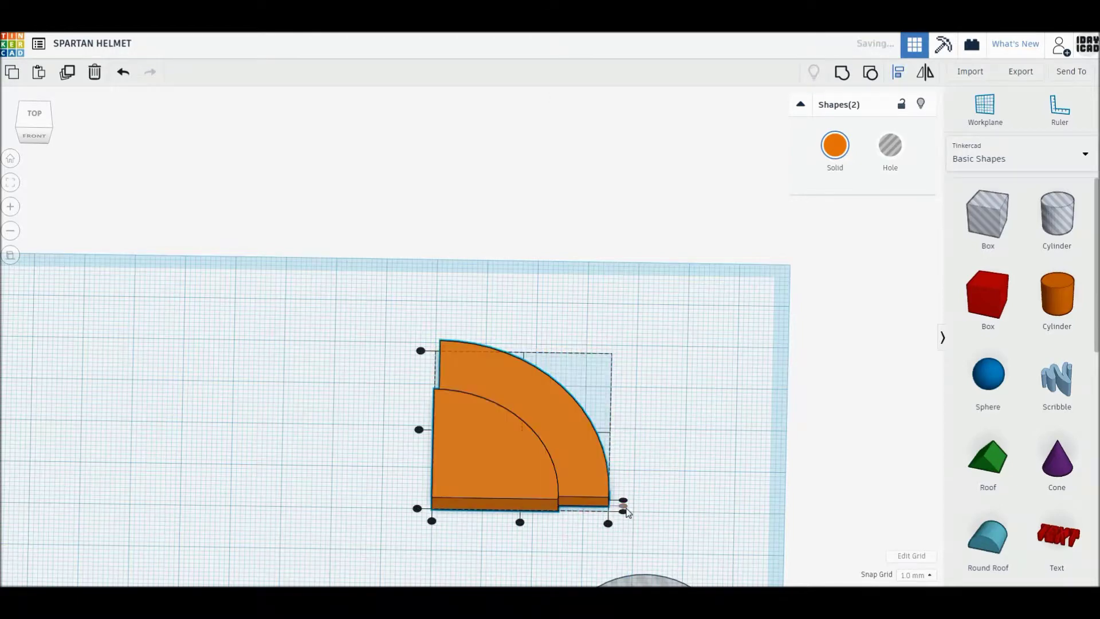
Colour the outer arc red and the inner arc gold.
{"action": "left_click", "coordinate": [592, 473]}
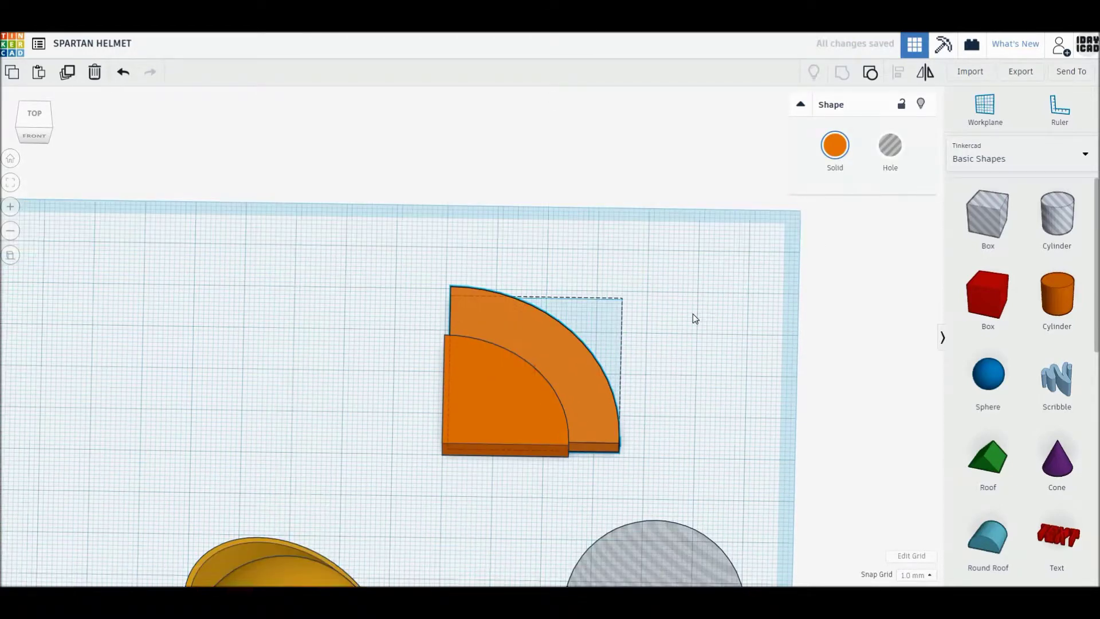
{"action": "left_click", "coordinate": [844, 152]}
{"action": "left_click", "coordinate": [825, 255]}
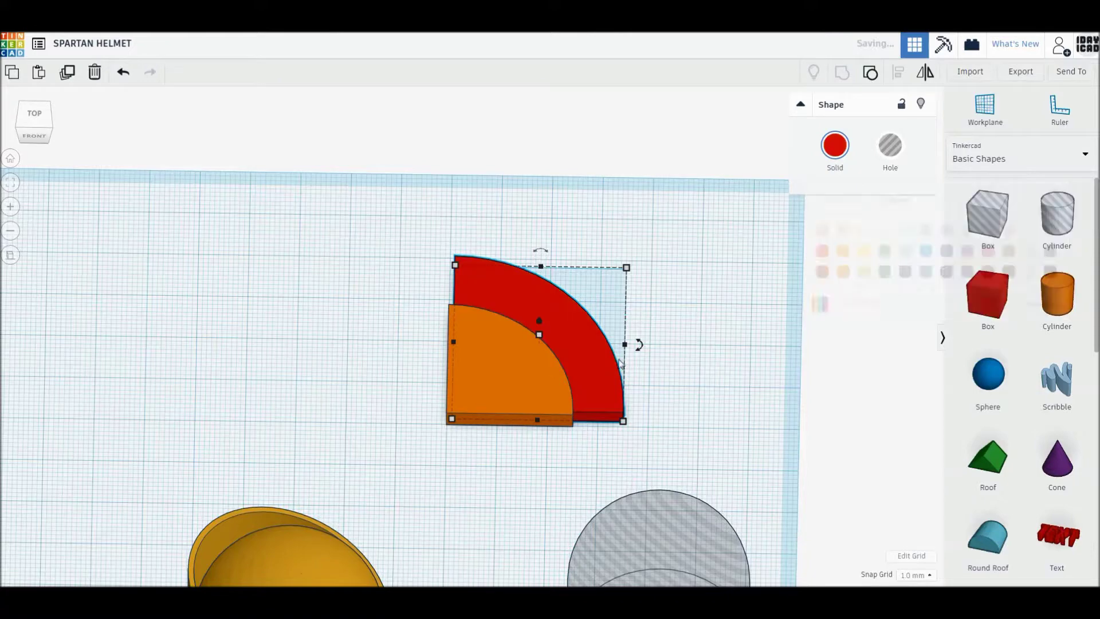
{"action": "left_click", "coordinate": [551, 367]}
{"action": "left_click", "coordinate": [835, 145]}
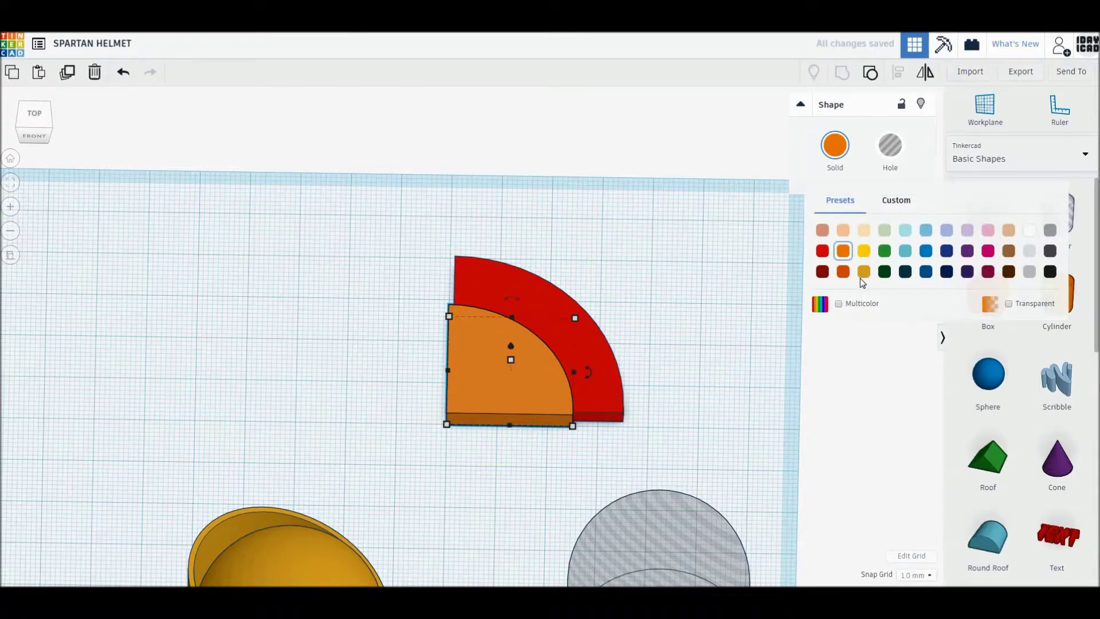
{"action": "left_click", "coordinate": [864, 274]}
Group the two arcs with Multicolor enabled to keep each arc's colour.
{"action": "left_click_drag", "start_coordinate": [652, 446], "coordinate": [512, 347]}
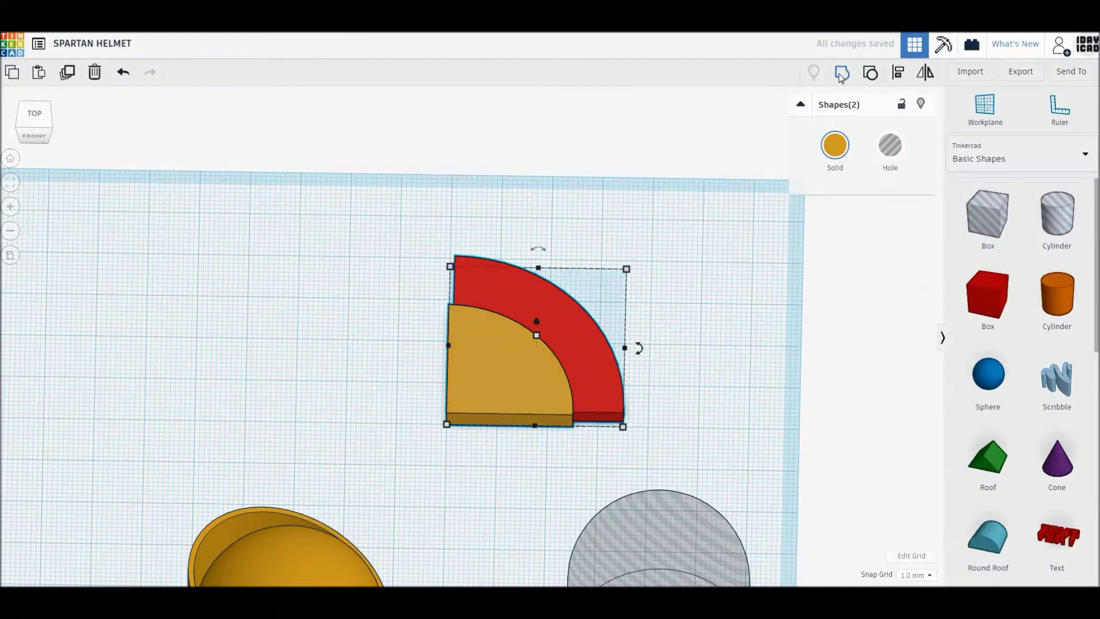
{"action": "left_click", "coordinate": [840, 74]}
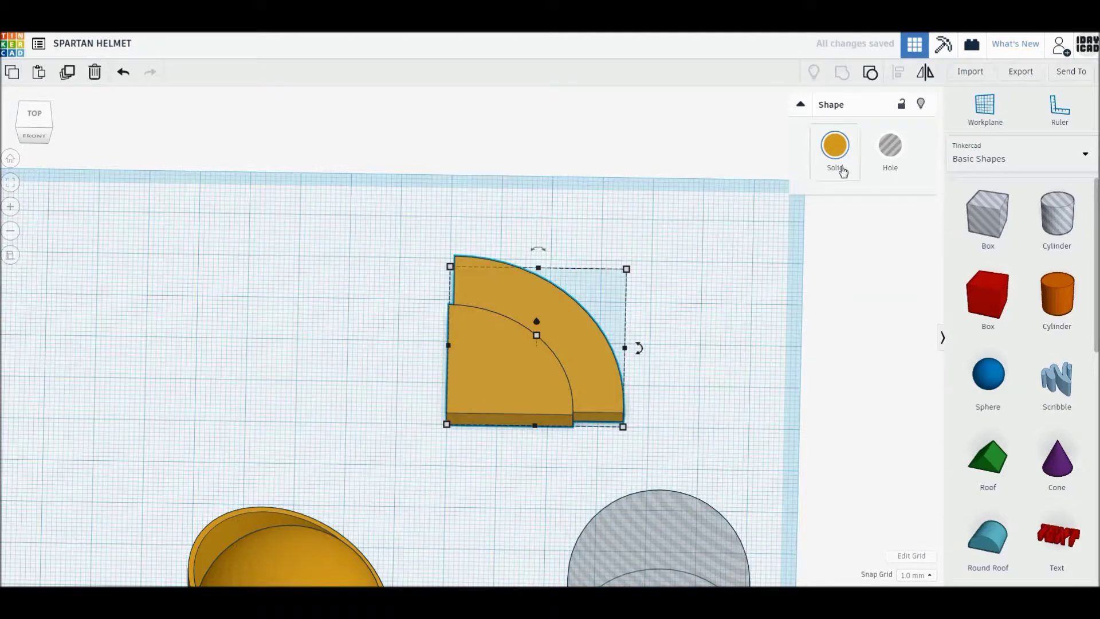
{"action": "left_click", "coordinate": [841, 168]}
{"action": "left_click", "coordinate": [838, 303]}
{"action": "mouse_move", "coordinate": [542, 424]}
{"action": "right_mouse_down"}
{"action": "mouse_move", "coordinate": [613, 395]}
{"action": "mouse_move", "coordinate": [546, 393]}
{"action": "right_mouse_up"}
Turn the crest 90° upright and move it onto the helmet.
{"action": "left_click_drag", "start_coordinate": [529, 394], "coordinate": [538, 418]}
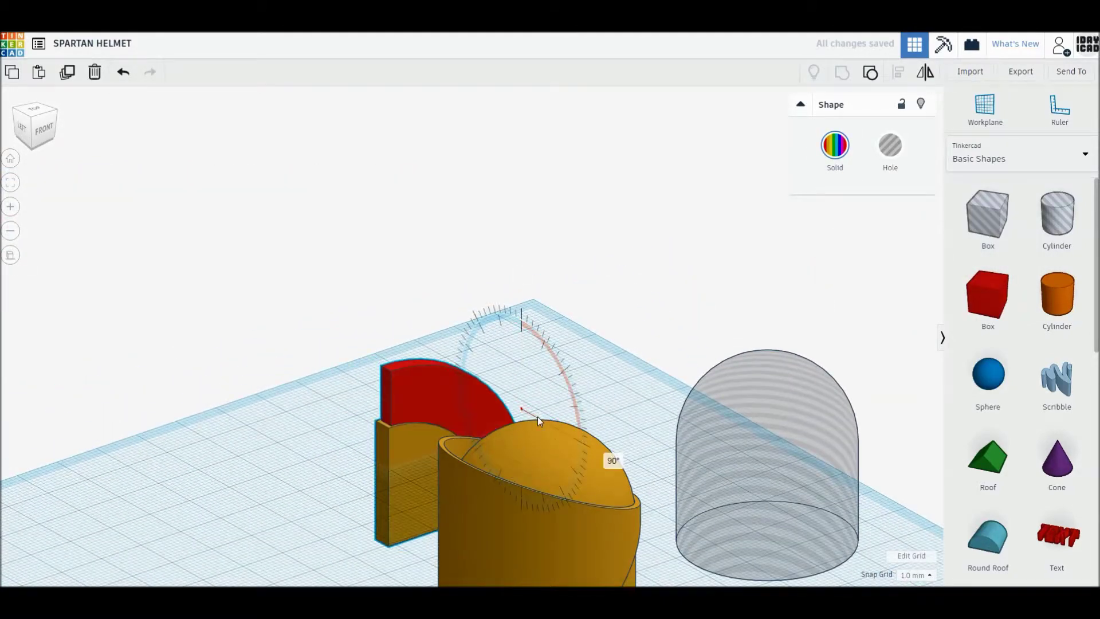
{"action": "mouse_move", "coordinate": [576, 456]}
{"action": "right_mouse_down"}
{"action": "mouse_move", "coordinate": [473, 492]}
{"action": "mouse_move", "coordinate": [555, 291]}
{"action": "mouse_move", "coordinate": [548, 222]}
{"action": "right_mouse_up"}
{"action": "mouse_move", "coordinate": [548, 222]}
{"action": "left_mouse_down"}
{"action": "mouse_move", "coordinate": [461, 331]}
{"action": "mouse_move", "coordinate": [392, 497]}
{"action": "left_mouse_up"}
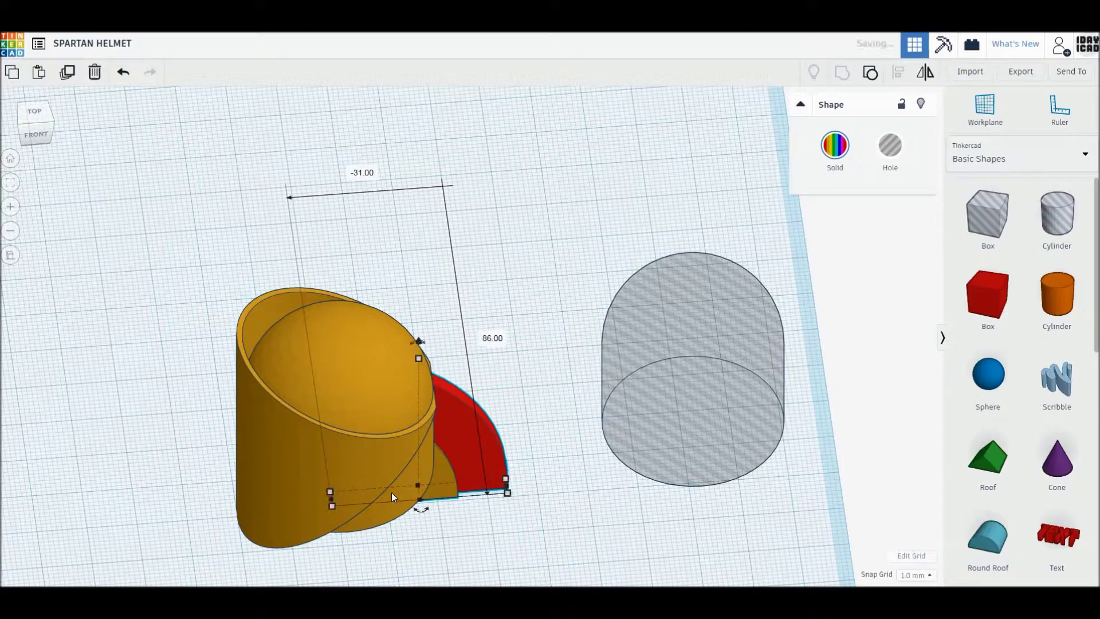
{"action": "left_click_drag", "start_coordinate": [479, 542], "coordinate": [329, 449]}
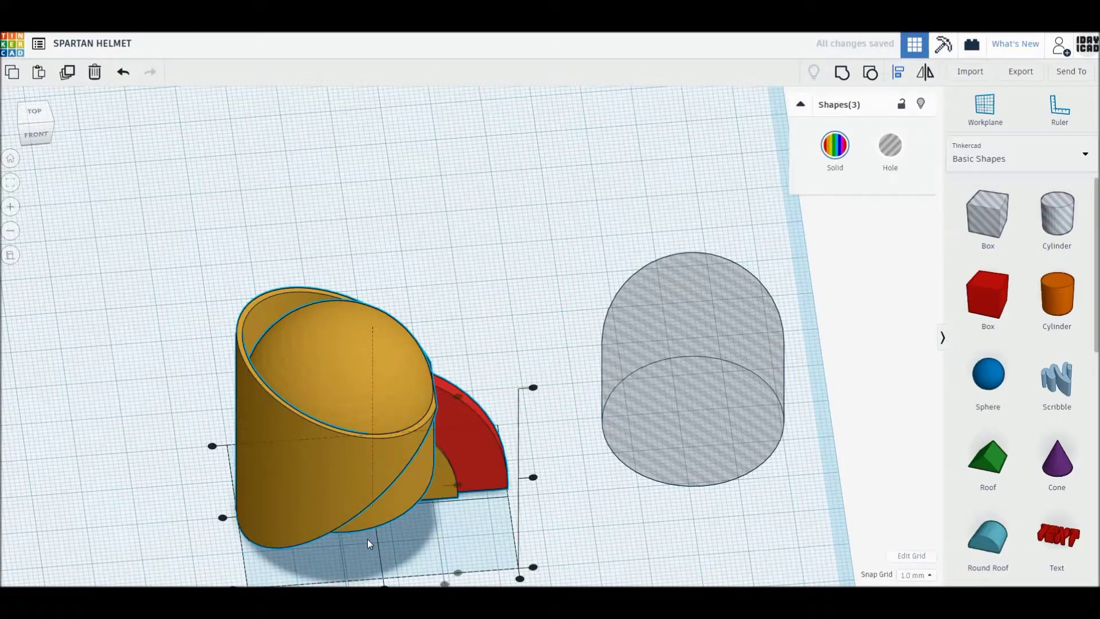
{"action": "left_click", "coordinate": [390, 488]}
{"action": "left_click", "coordinate": [457, 484]}
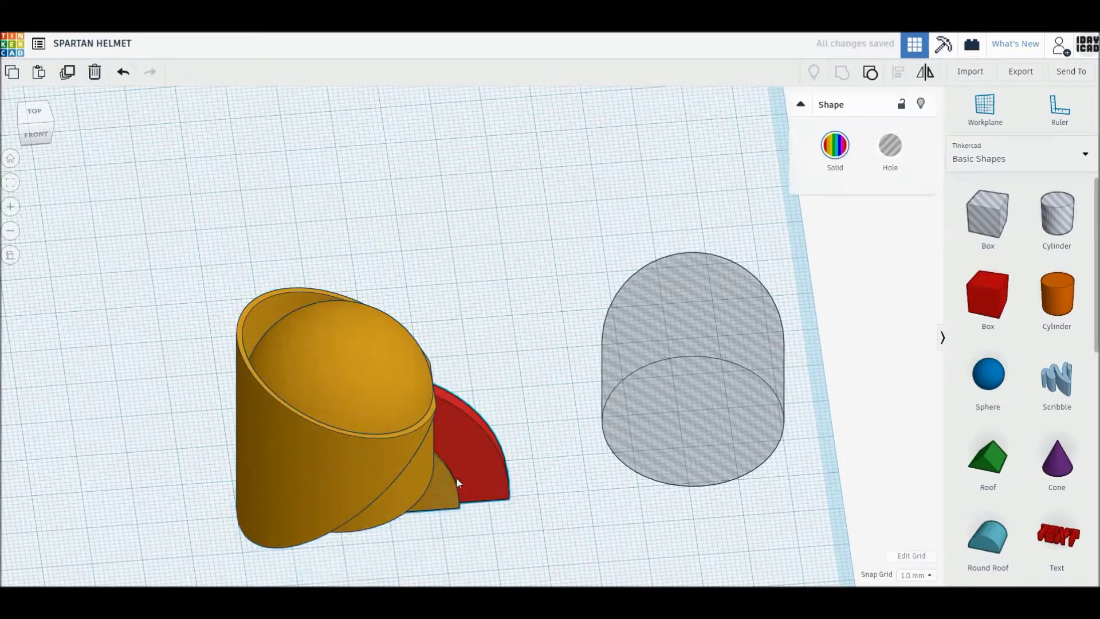
{"action": "right_click_drag", "start_coordinate": [456, 477], "coordinate": [455, 302]}
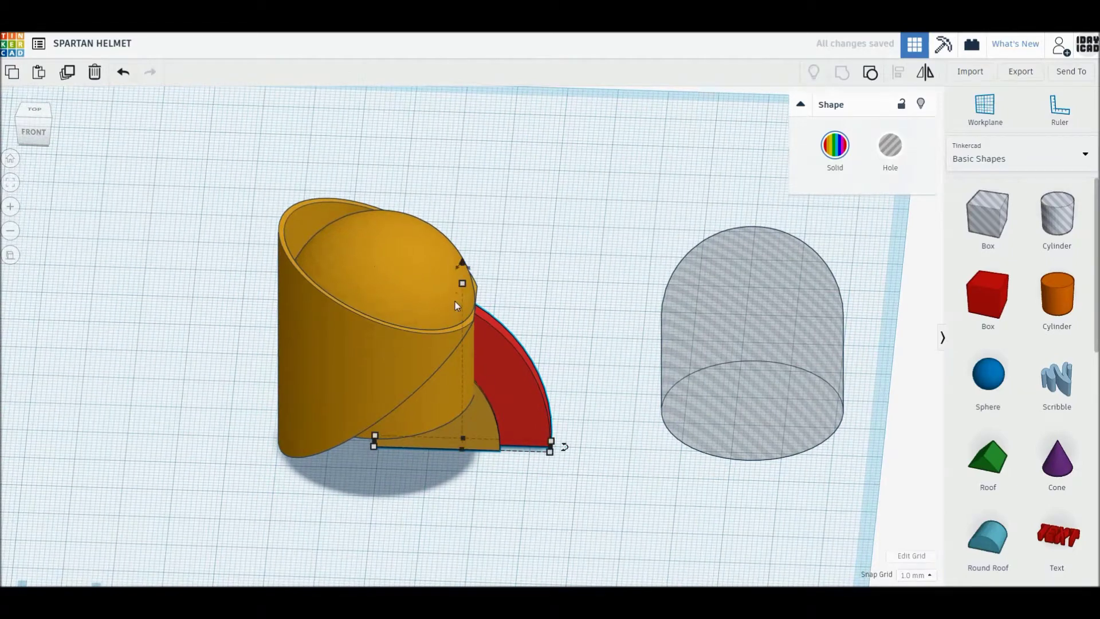
Lift the crest about 34 mm, rotate it -22.5°, and nudge it left.
{"action": "left_click_drag", "start_coordinate": [463, 262], "coordinate": [463, 122]}
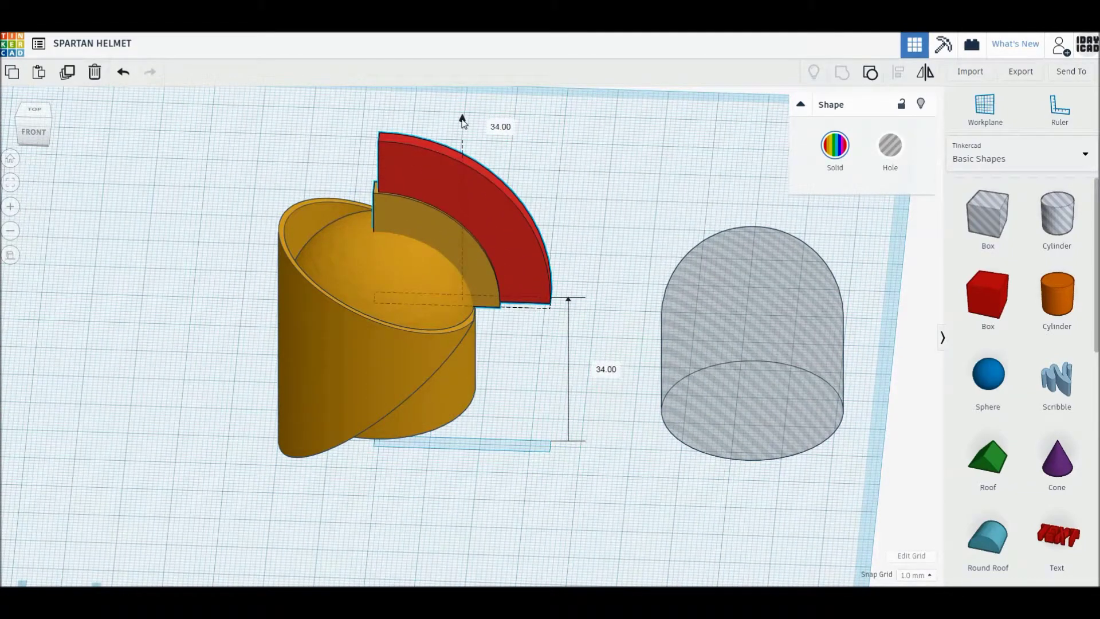
{"action": "middle_click_drag", "start_coordinate": [462, 116], "coordinate": [486, 329]}
{"action": "mouse_move", "coordinate": [508, 214]}
{"action": "left_mouse_down"}
{"action": "mouse_move", "coordinate": [469, 221]}
{"action": "mouse_move", "coordinate": [467, 139]}
{"action": "left_mouse_up"}
{"action": "right_click_drag", "start_coordinate": [466, 373], "coordinate": [506, 462]}
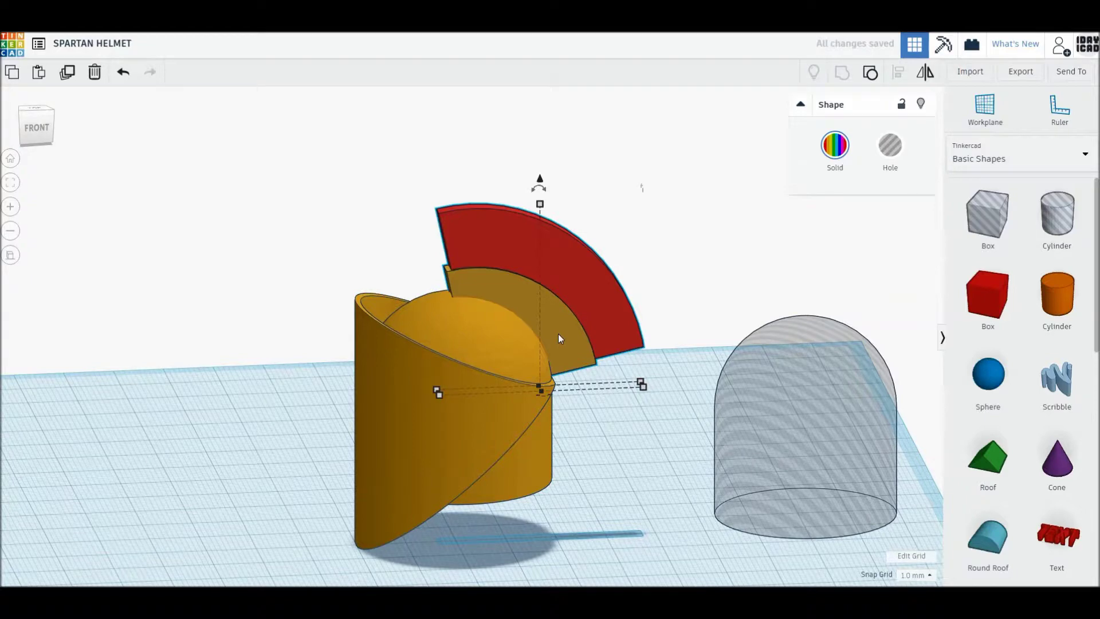
{"action": "key", "text": "Left"}
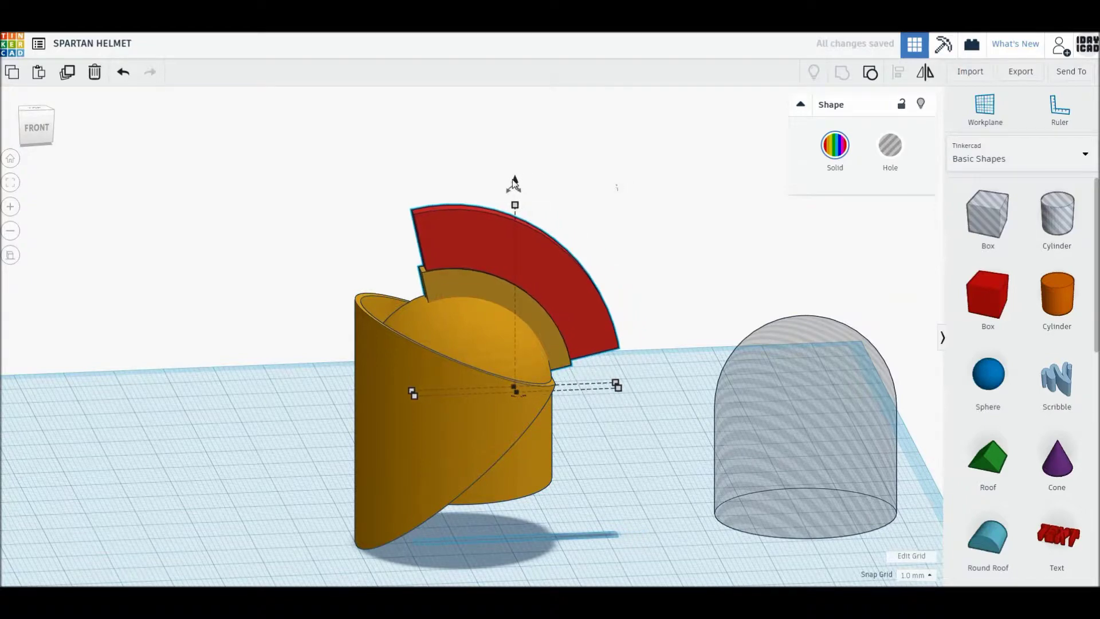
{"action": "left_click_drag", "start_coordinate": [514, 184], "coordinate": [517, 176]}
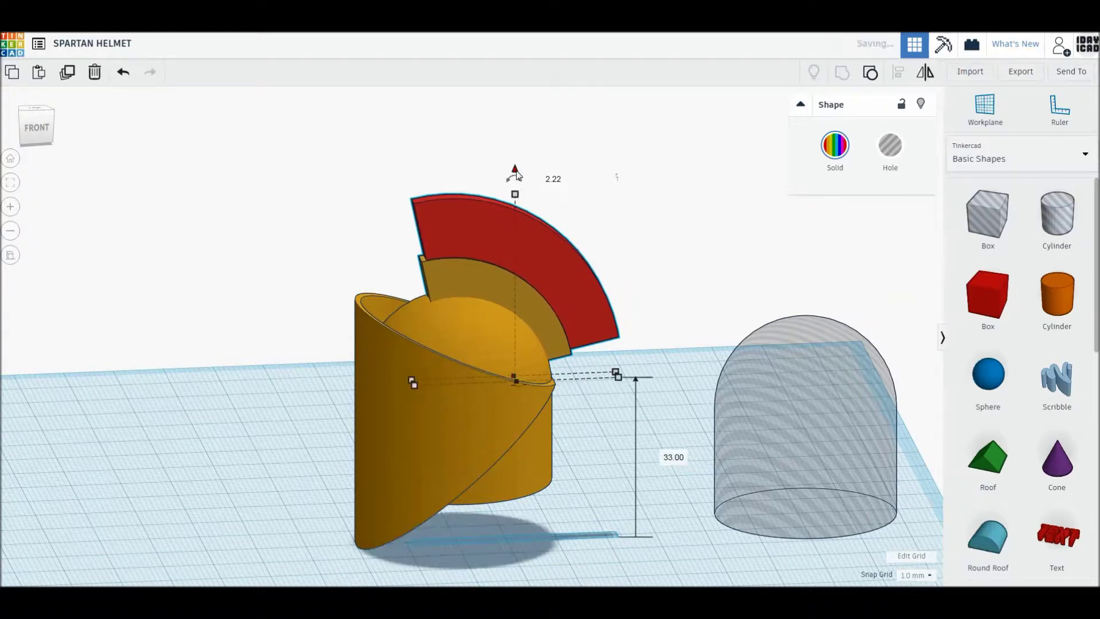
{"action": "key", "text": "Left"}
{"action": "key", "text": "Left"}
Make the crest 40 mm tall and nudge it slightly right.
{"action": "mouse_move", "coordinate": [505, 194]}
{"action": "left_mouse_down"}
{"action": "mouse_move", "coordinate": [507, 179]}
{"action": "mouse_move", "coordinate": [506, 191]}
{"action": "left_mouse_up"}
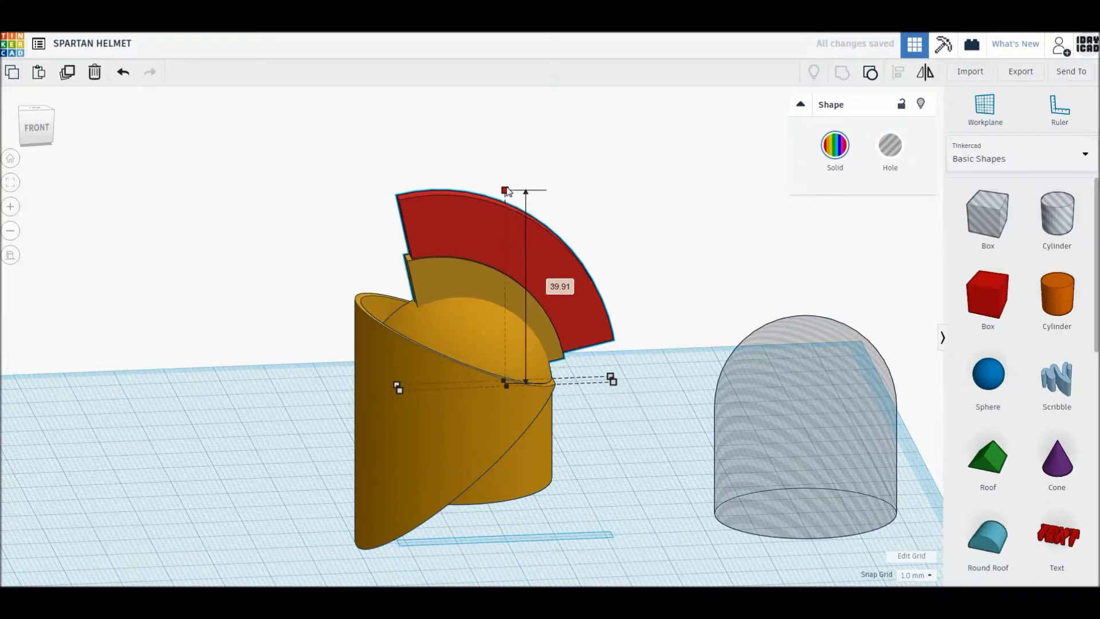
{"action": "key", "text": "ctrl+z"}
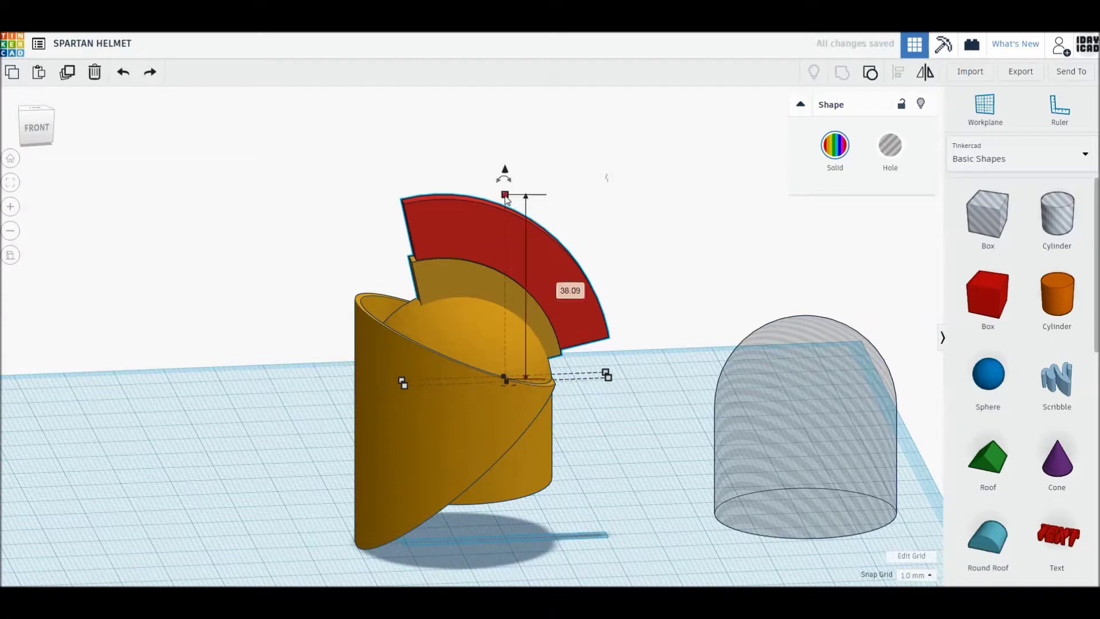
{"action": "left_click_drag", "start_coordinate": [505, 195], "coordinate": [506, 190]}
{"action": "left_click", "coordinate": [560, 287]}
{"action": "key", "text": "Return"}
{"action": "key", "text": "Right"}
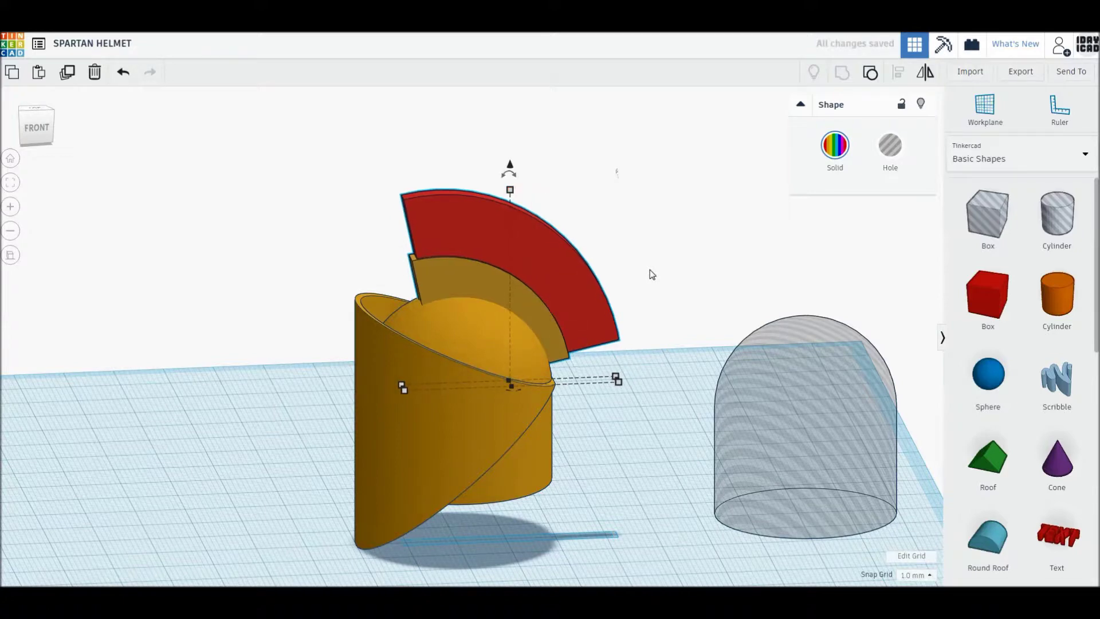
{"action": "left_click", "coordinate": [652, 274]}
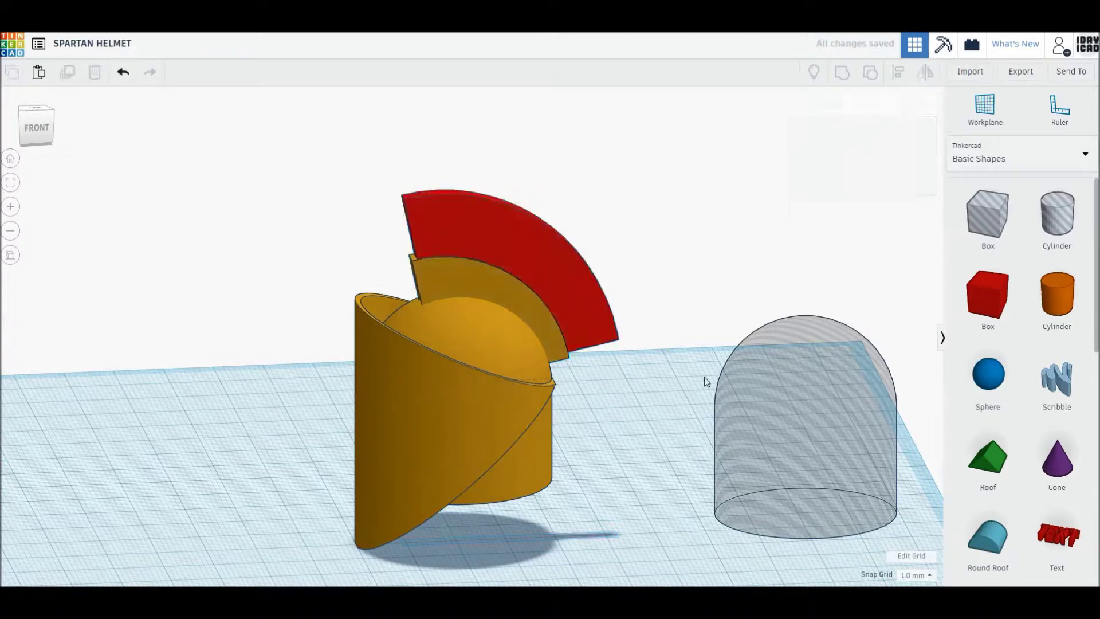
Position the hole cylinder inside the helmet base and raise it into place.
{"action": "left_click_drag", "start_coordinate": [828, 435], "coordinate": [495, 455]}
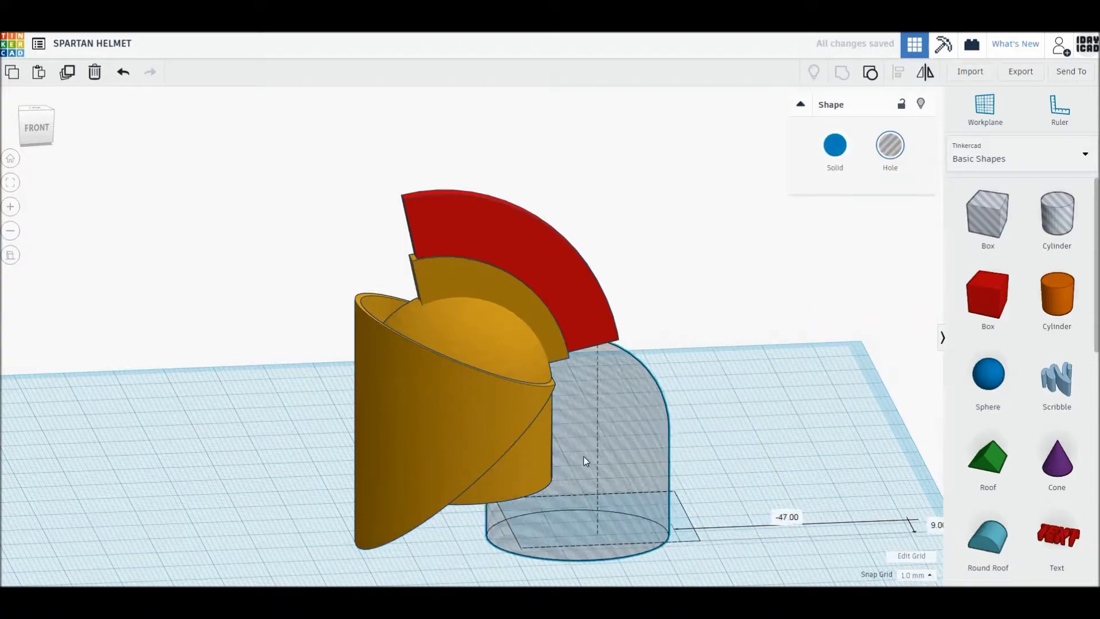
{"action": "left_click", "coordinate": [545, 369]}
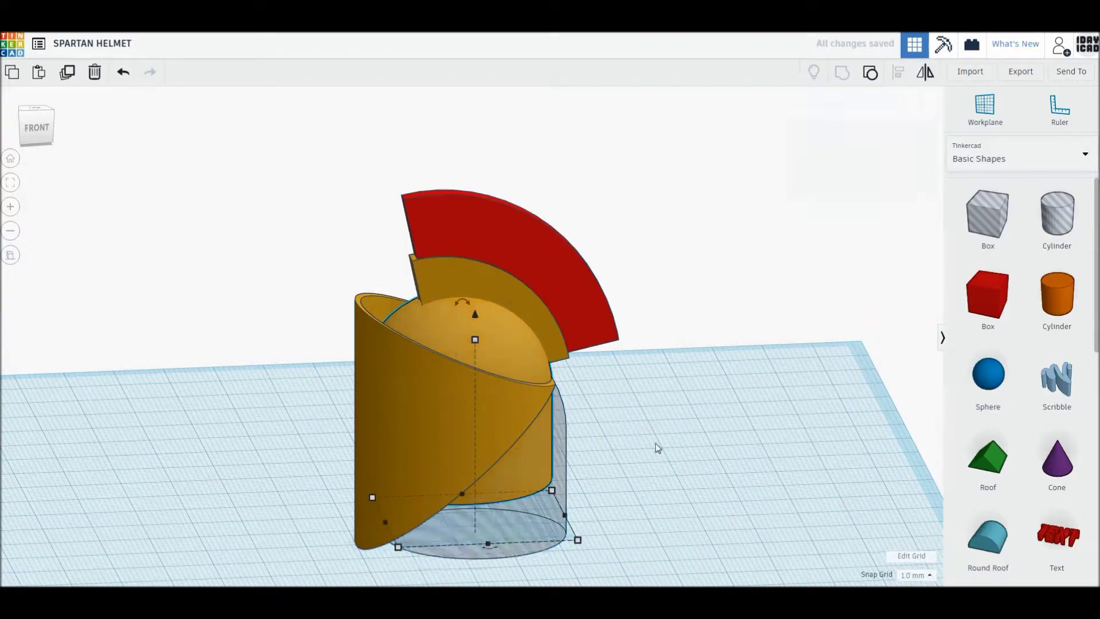
{"action": "middle_click_drag", "start_coordinate": [656, 443], "coordinate": [644, 378]}
{"action": "right_click_drag", "start_coordinate": [647, 439], "coordinate": [643, 453]}
{"action": "left_click_drag", "start_coordinate": [552, 462], "coordinate": [518, 496]}
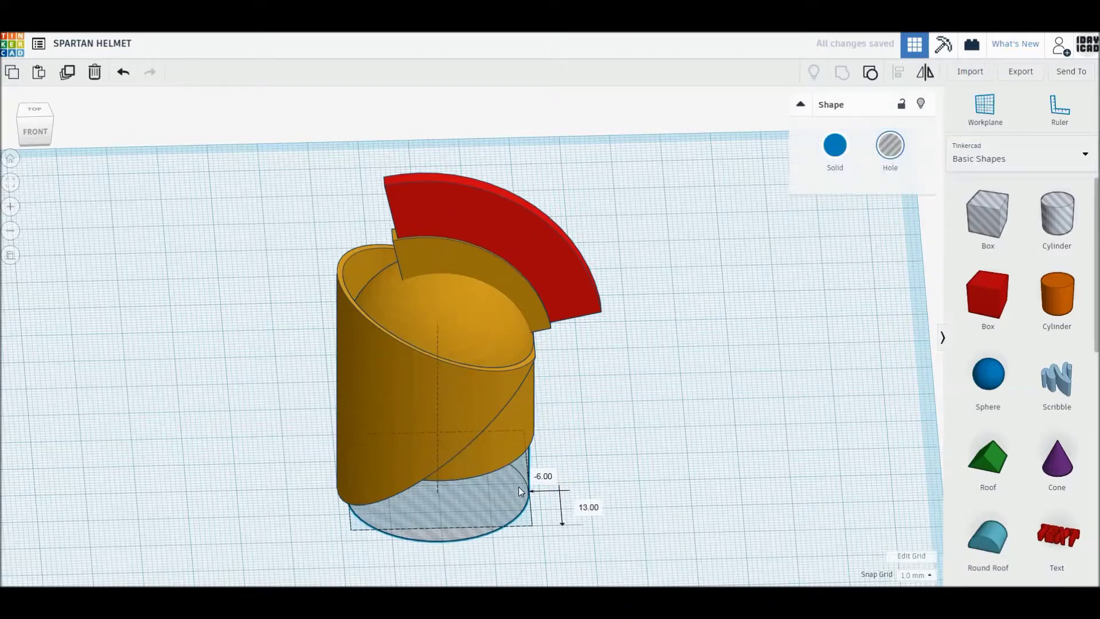
{"action": "left_click_drag", "start_coordinate": [519, 490], "coordinate": [518, 490]}
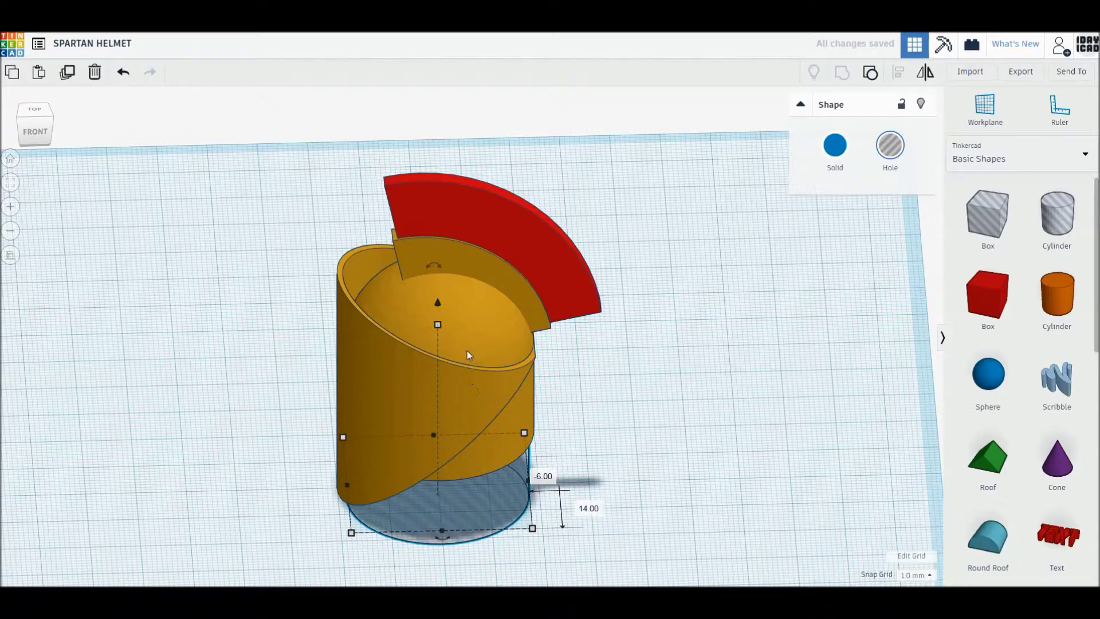
{"action": "left_click_drag", "start_coordinate": [438, 303], "coordinate": [441, 281]}
{"action": "left_click", "coordinate": [481, 323]}
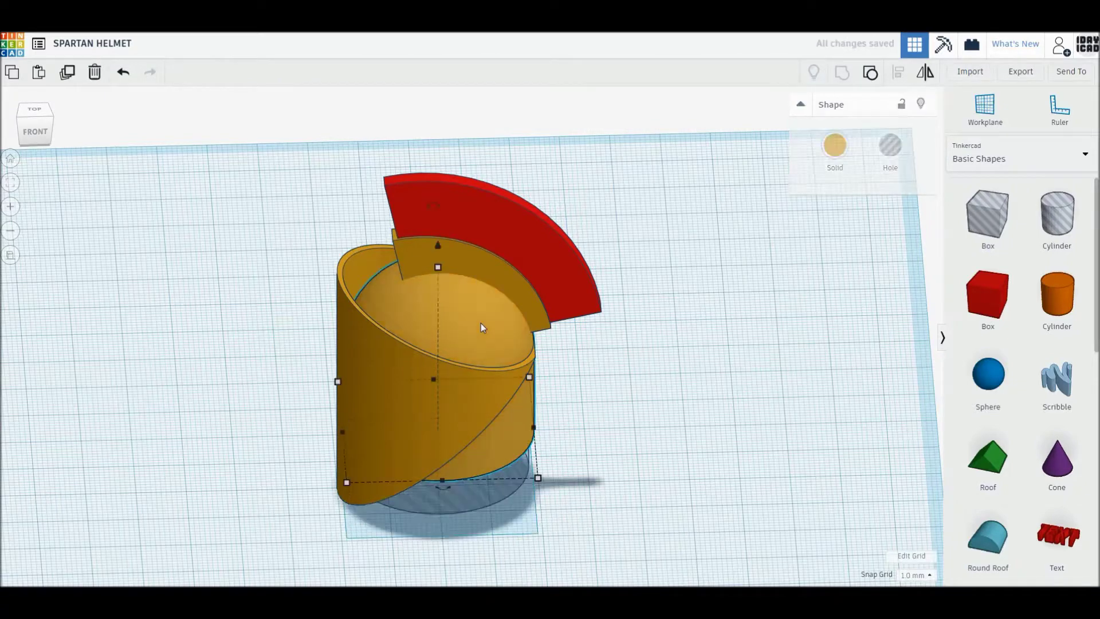
{"action": "left_click", "coordinate": [476, 494]}
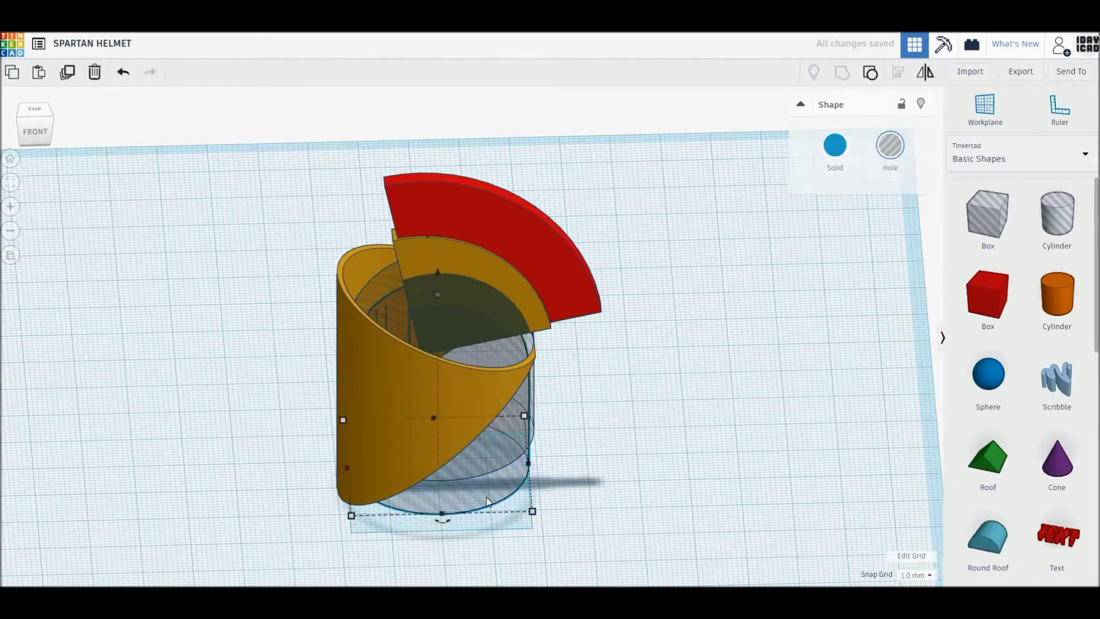
{"action": "left_click_drag", "start_coordinate": [439, 286], "coordinate": [439, 255]}
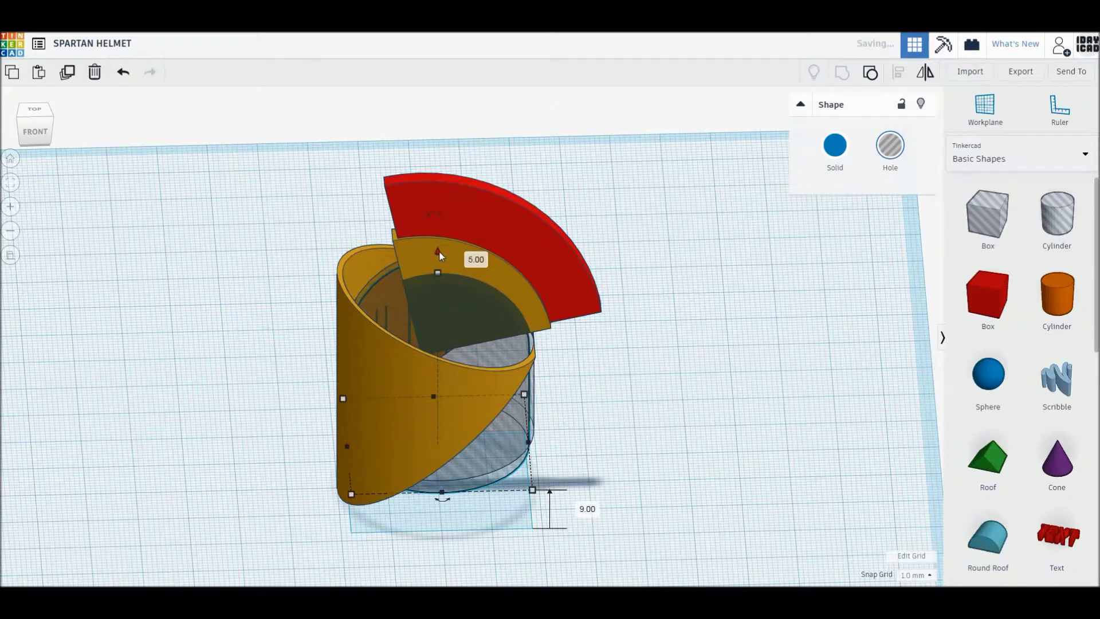
{"action": "left_click", "coordinate": [555, 388]}
Align all four helmet pieces along one side and group them.
{"action": "left_click", "coordinate": [532, 394]}
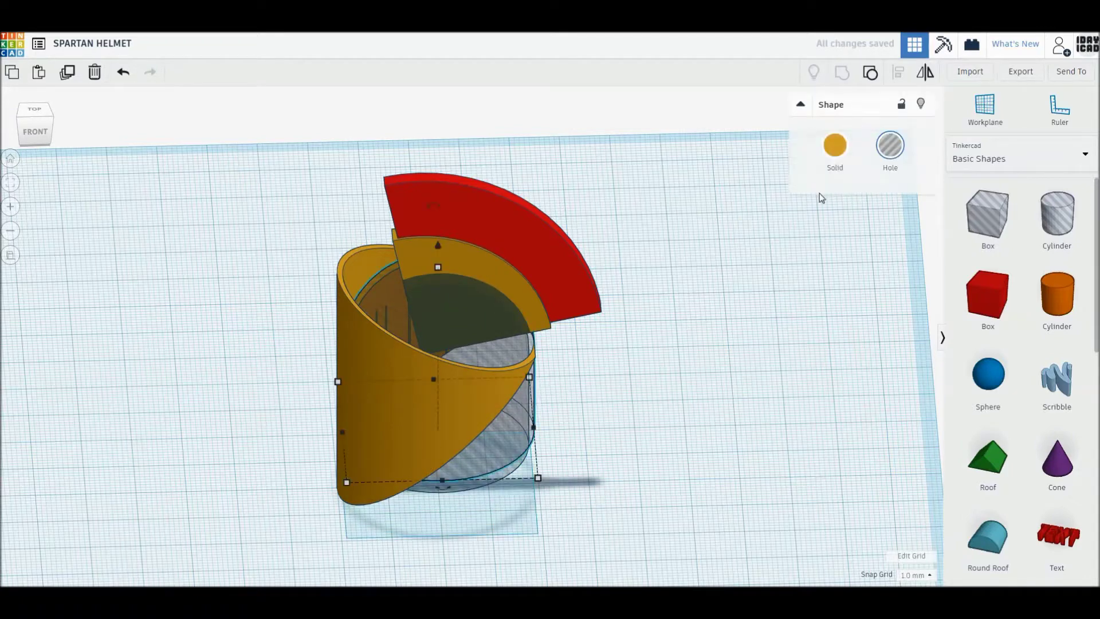
{"action": "left_click", "coordinate": [835, 146]}
{"action": "key", "text": "ctrl+a"}
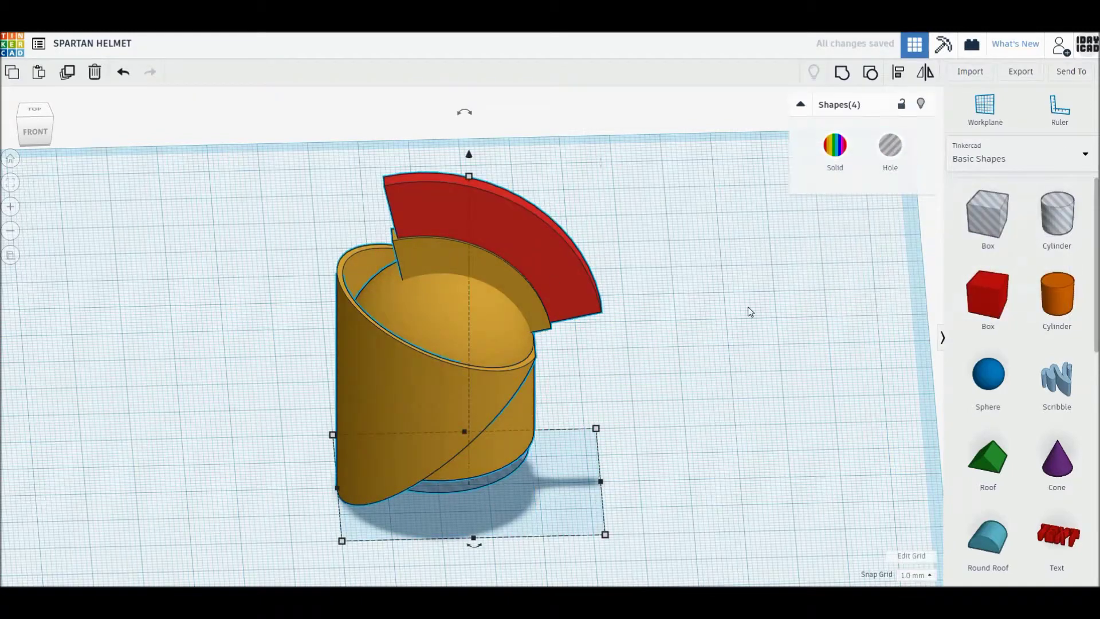
{"action": "left_click", "coordinate": [898, 77]}
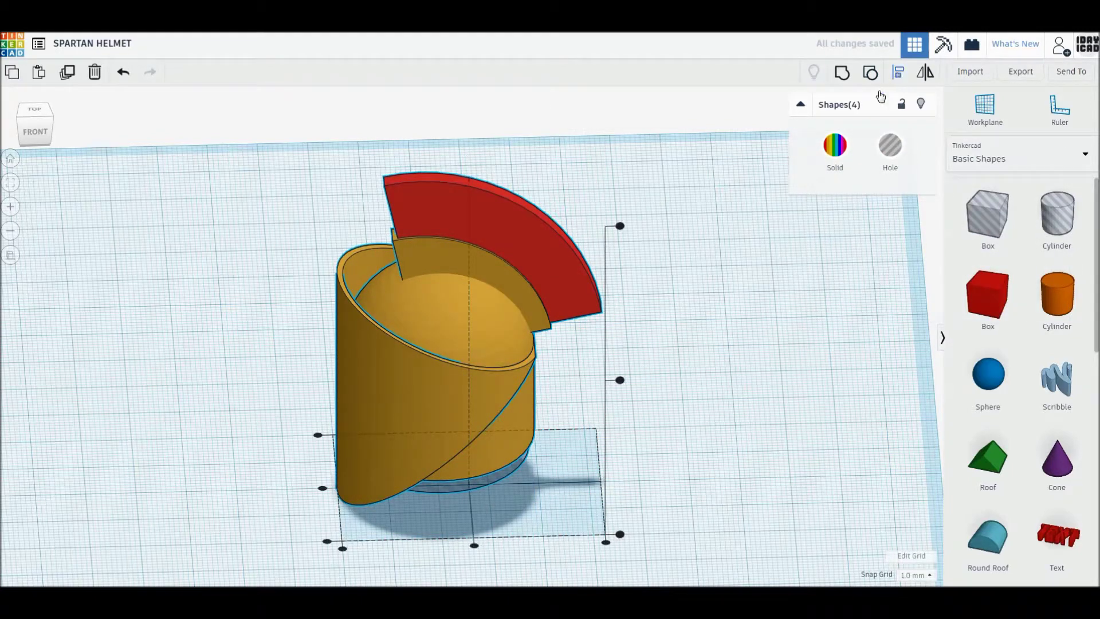
{"action": "left_click", "coordinate": [322, 489]}
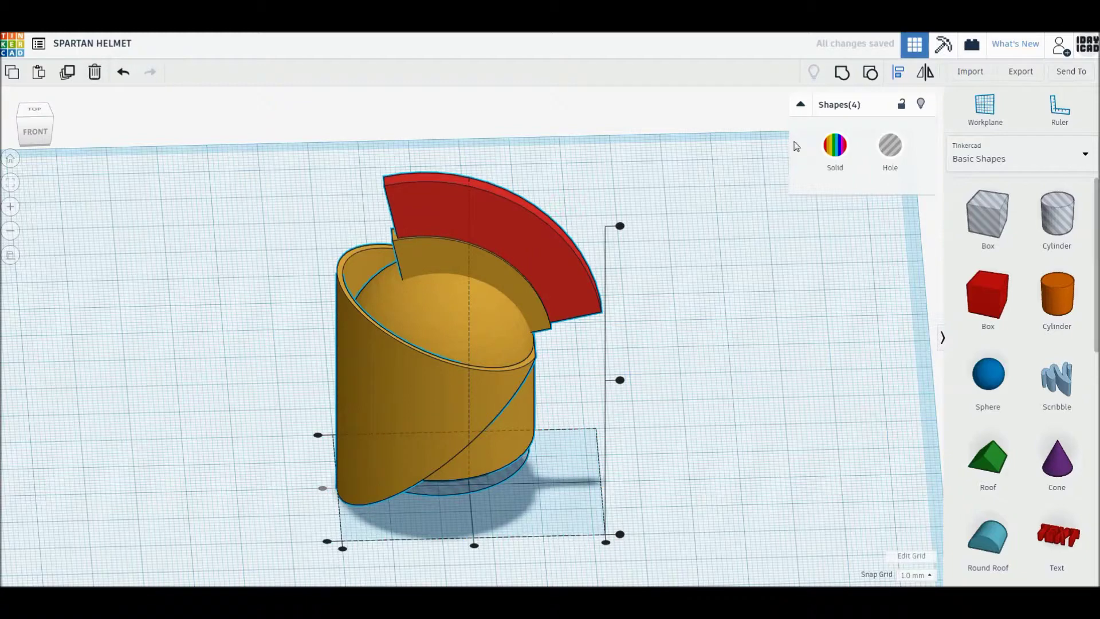
{"action": "left_click", "coordinate": [843, 74]}
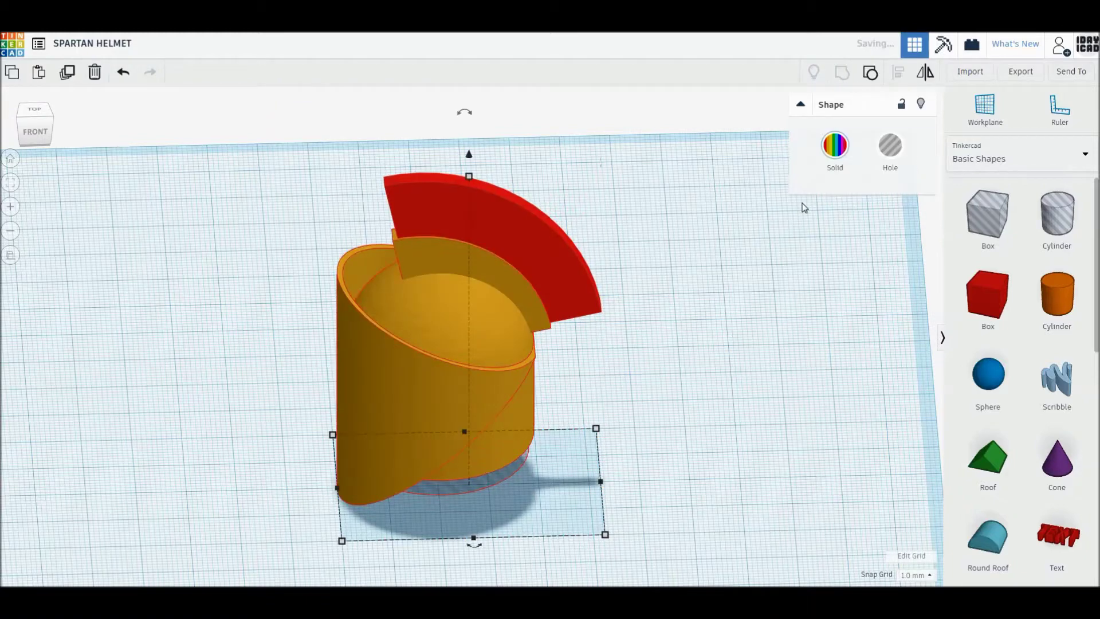
Rotate the helmet to face front and move it up.
{"action": "left_click_drag", "start_coordinate": [475, 544], "coordinate": [547, 477]}
{"action": "mouse_move", "coordinate": [514, 510]}
{"action": "left_mouse_down"}
{"action": "mouse_move", "coordinate": [486, 391]}
{"action": "mouse_move", "coordinate": [473, 392]}
{"action": "left_mouse_up"}
{"action": "left_click", "coordinate": [646, 413]}
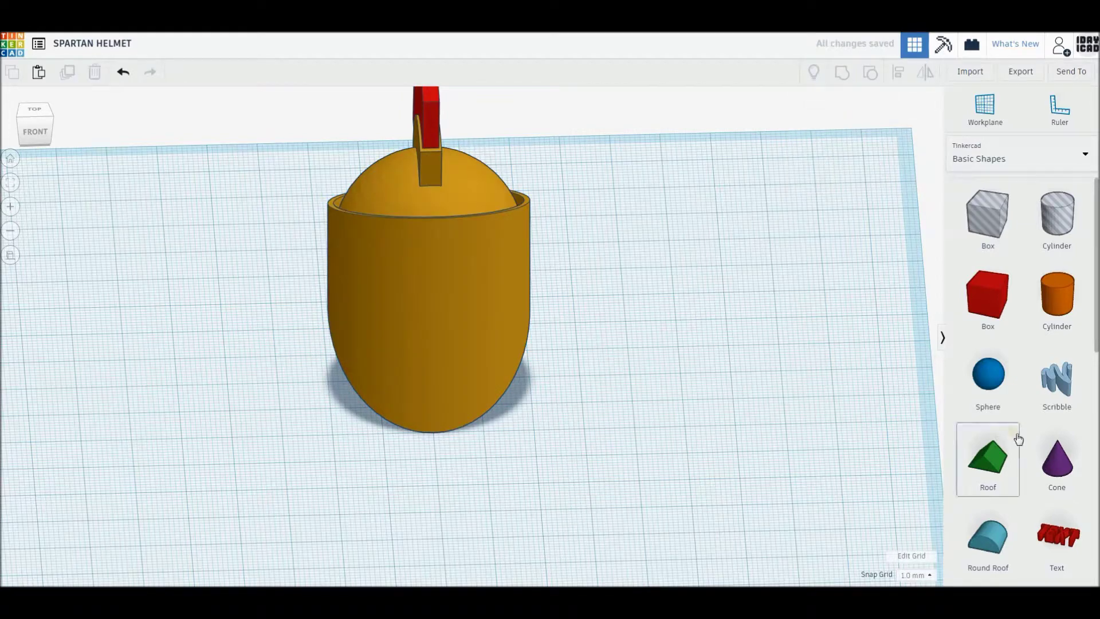
Add a blue wedge rotated -90°, placed below the helmet and shrunk to about 12 by 5 mm.
{"action": "scroll", "coordinate": [1018, 437], "scroll_direction": "down", "scroll_amount": 1}
{"action": "scroll", "coordinate": [1018, 438], "scroll_direction": "down", "scroll_amount": 1}
{"action": "scroll", "coordinate": [1014, 458], "scroll_direction": "down", "scroll_amount": 1}
{"action": "left_click_drag", "start_coordinate": [987, 539], "coordinate": [639, 427]}
{"action": "mouse_move", "coordinate": [686, 295]}
{"action": "left_mouse_down"}
{"action": "mouse_move", "coordinate": [721, 333]}
{"action": "mouse_move", "coordinate": [715, 350]}
{"action": "left_mouse_up"}
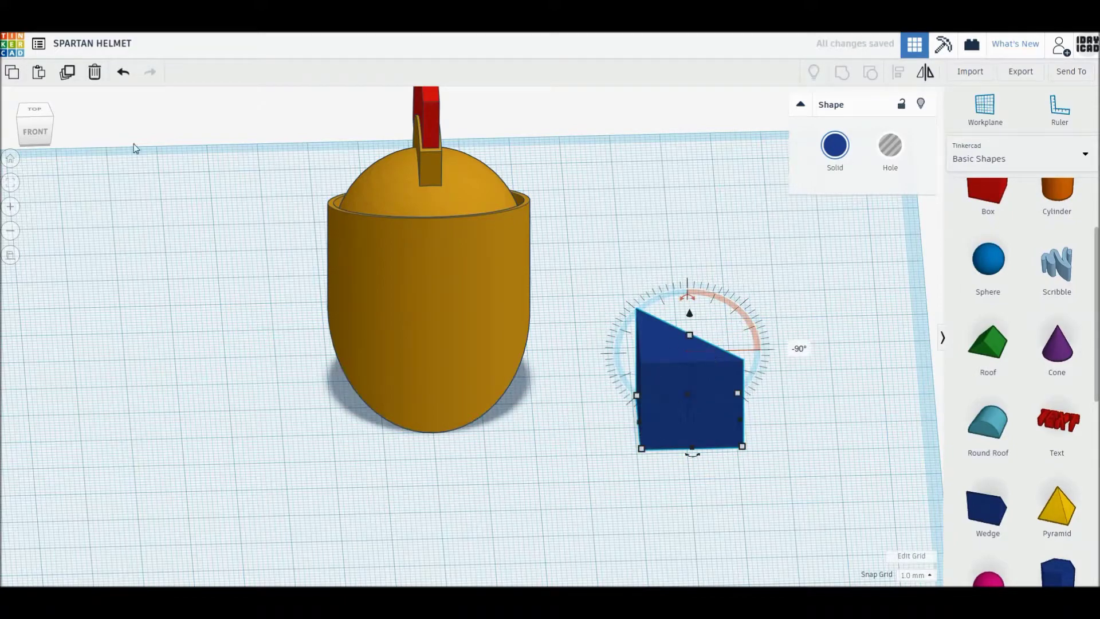
{"action": "left_click", "coordinate": [34, 113]}
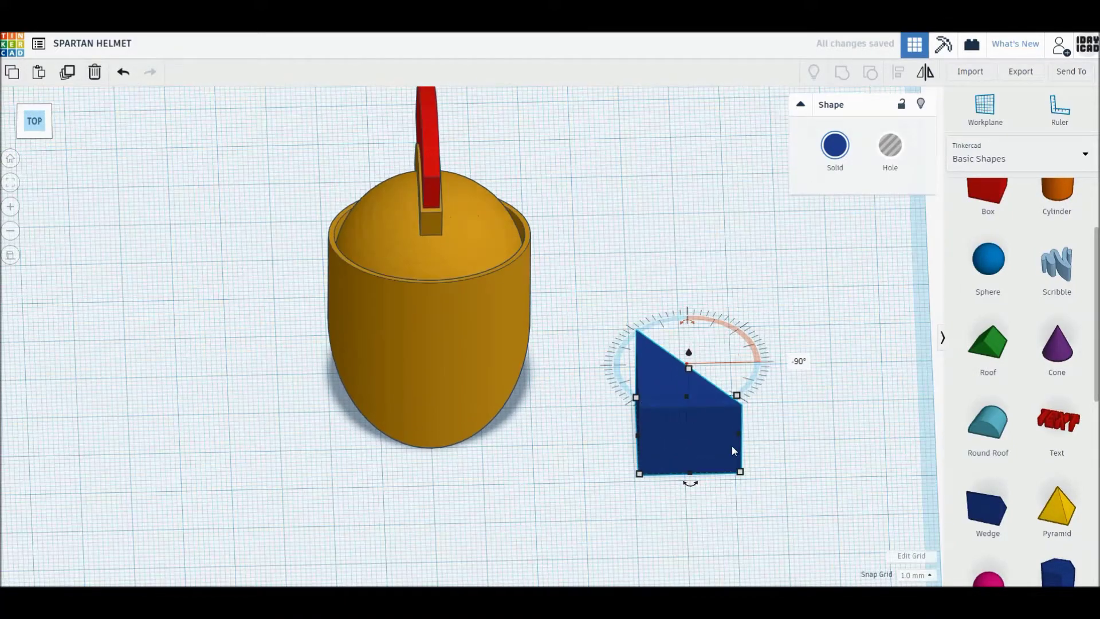
{"action": "middle_click_drag", "start_coordinate": [751, 432], "coordinate": [756, 309]}
{"action": "left_click_drag", "start_coordinate": [665, 304], "coordinate": [377, 370]}
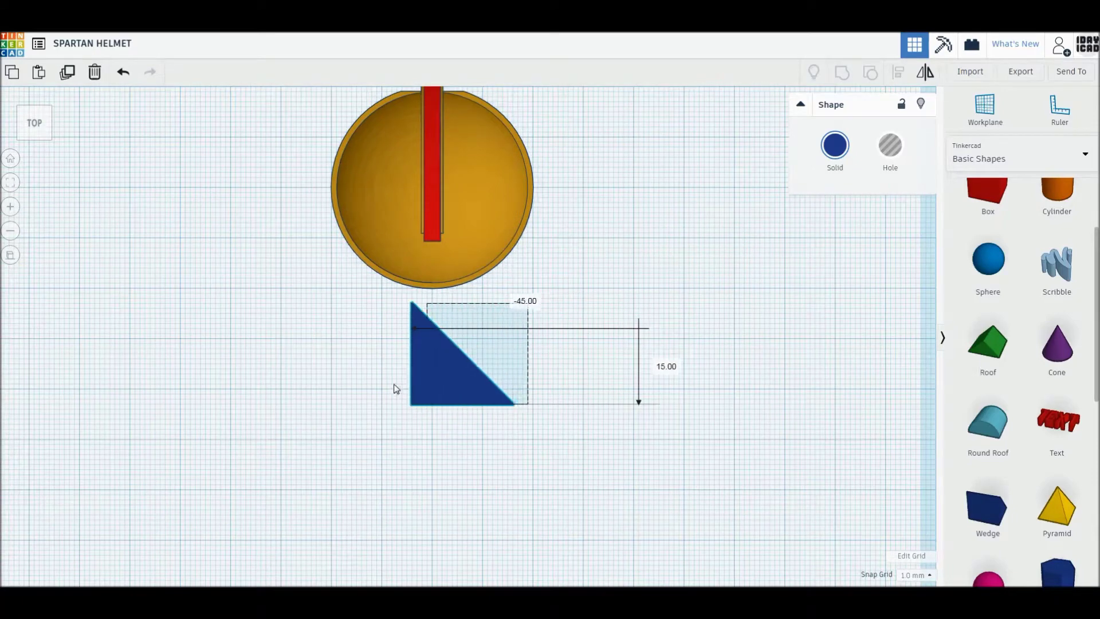
{"action": "left_click_drag", "start_coordinate": [377, 370], "coordinate": [383, 368]}
{"action": "left_click_drag", "start_coordinate": [460, 392], "coordinate": [424, 332]}
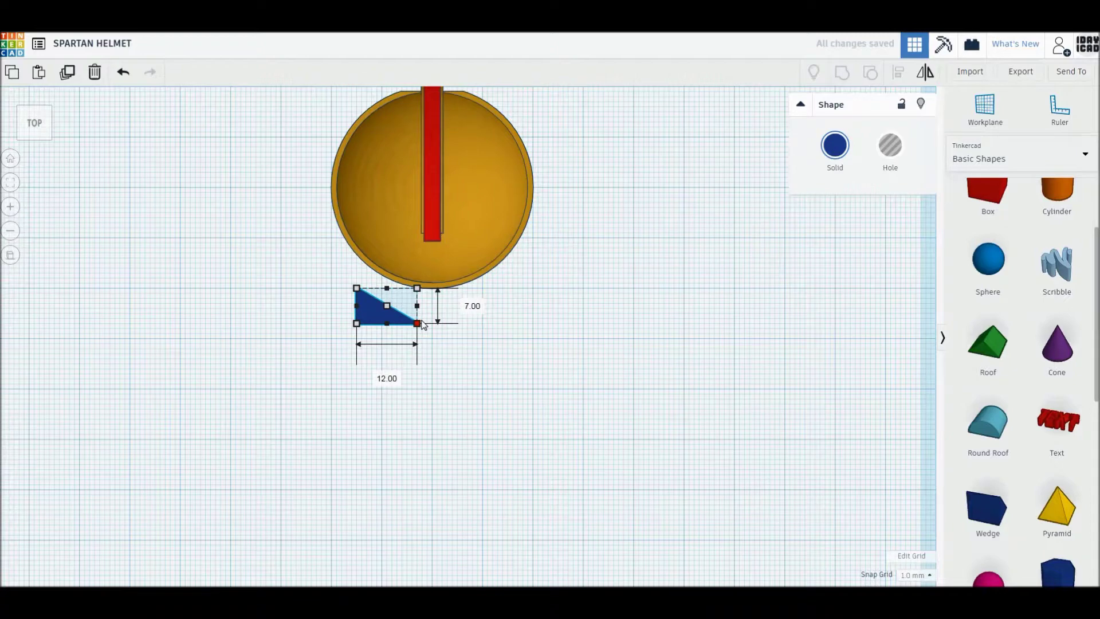
{"action": "left_click_drag", "start_coordinate": [422, 320], "coordinate": [422, 319]}
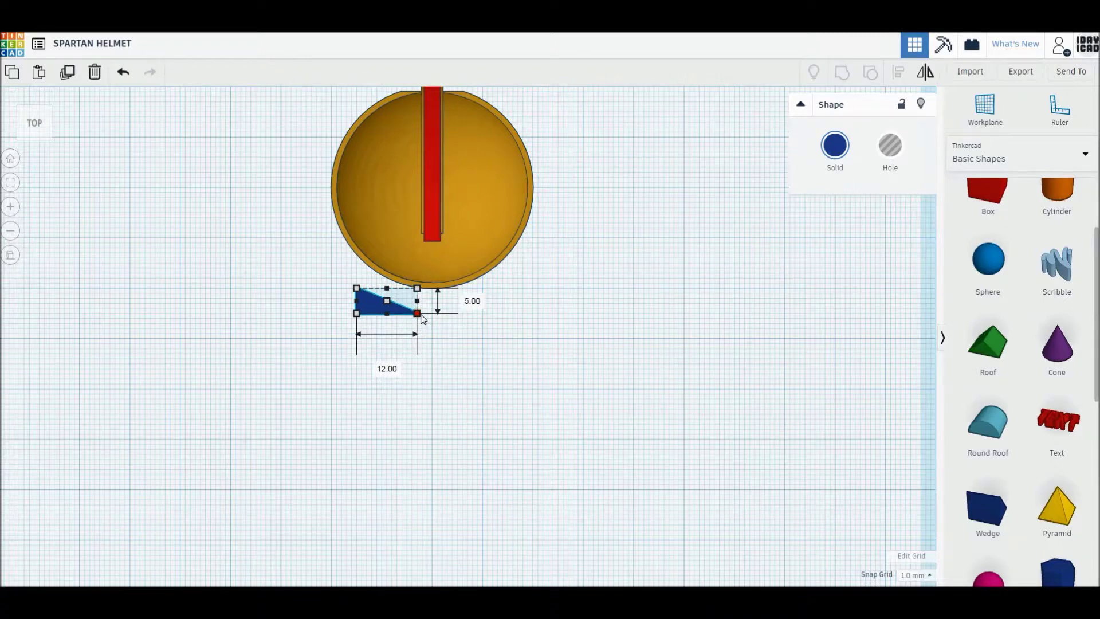
Duplicate the wedge below the original and group the pair.
{"action": "left_click", "coordinate": [67, 72]}
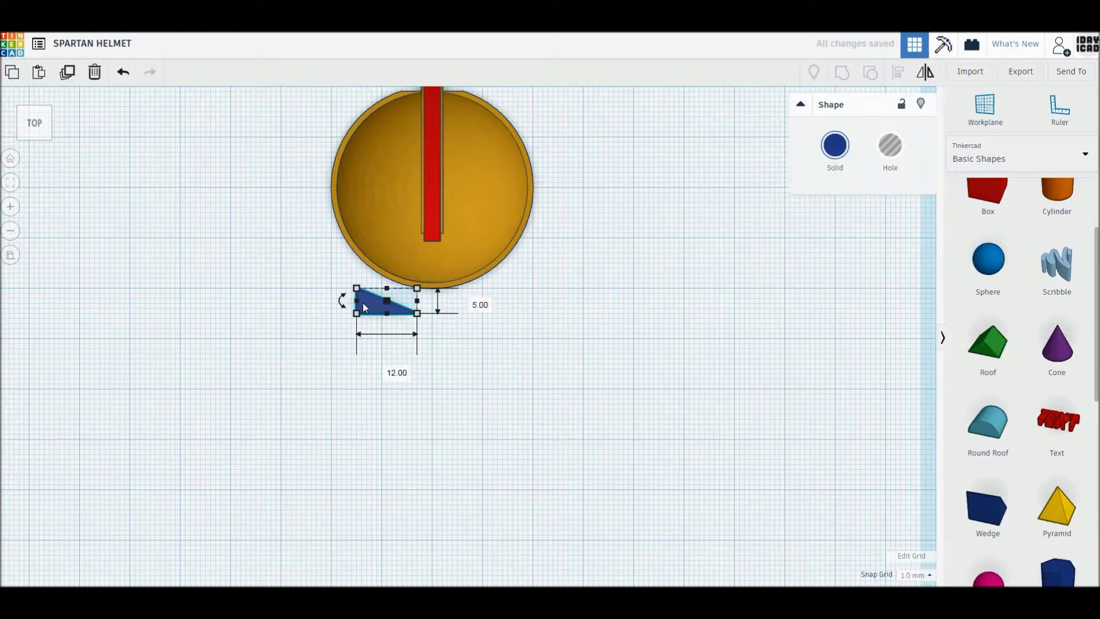
{"action": "left_click_drag", "start_coordinate": [363, 308], "coordinate": [362, 331]}
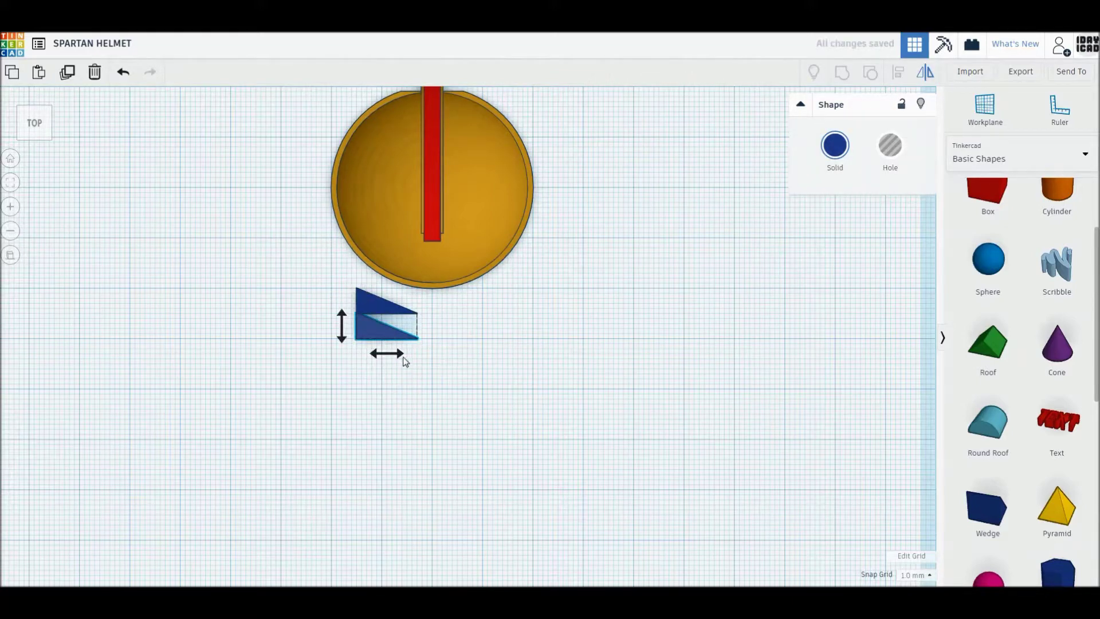
{"action": "left_click_drag", "start_coordinate": [450, 351], "coordinate": [383, 315]}
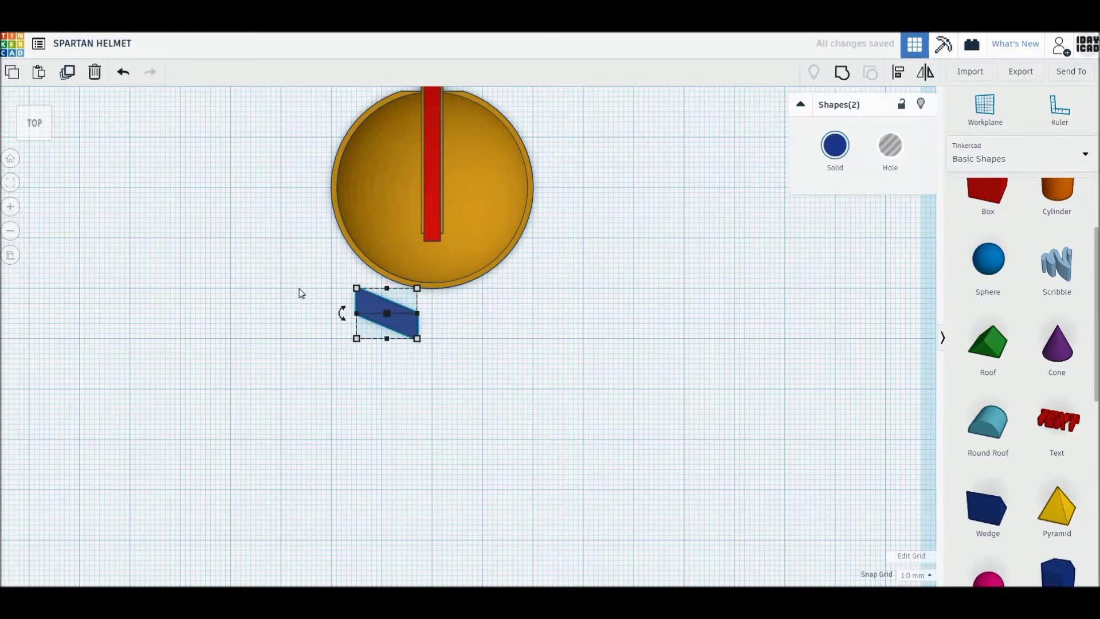
{"action": "left_click", "coordinate": [123, 73]}
{"action": "left_click_drag", "start_coordinate": [445, 364], "coordinate": [383, 306]}
{"action": "left_click", "coordinate": [851, 80]}
Duplicate the grouped piece, move it 14 mm right, and mirror it left to right.
{"action": "left_click", "coordinate": [67, 72]}
{"action": "left_click_drag", "start_coordinate": [410, 332], "coordinate": [498, 333]}
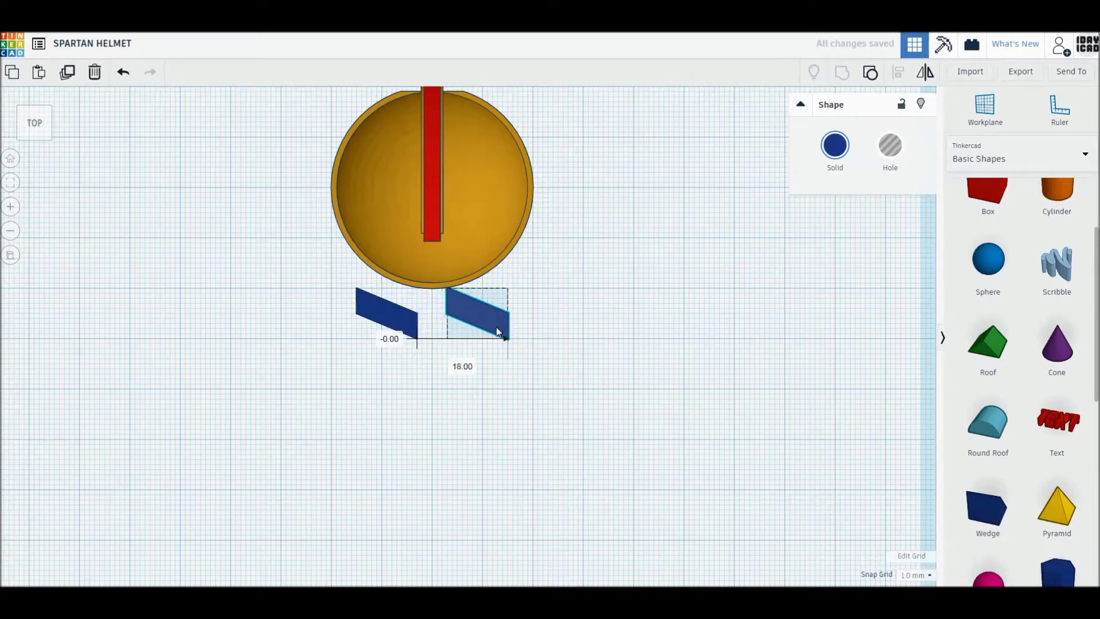
{"action": "left_click", "coordinate": [925, 71]}
{"action": "left_click", "coordinate": [477, 354]}
{"action": "left_click", "coordinate": [569, 381]}
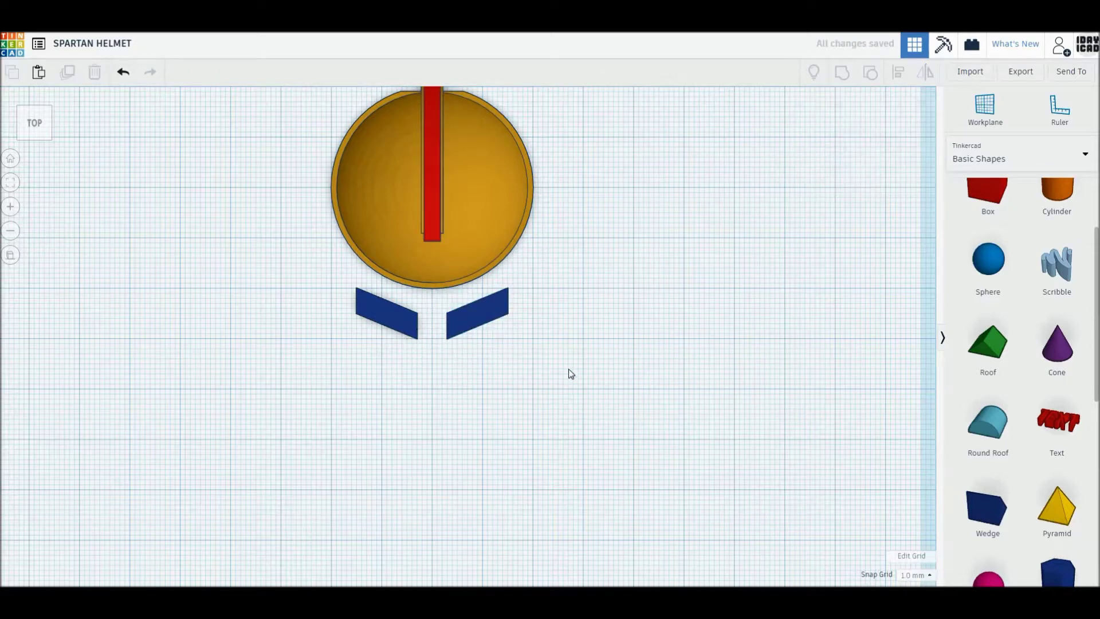
Duplicate both blue pieces and shift the copies a few mm down.
{"action": "left_click", "coordinate": [394, 322]}
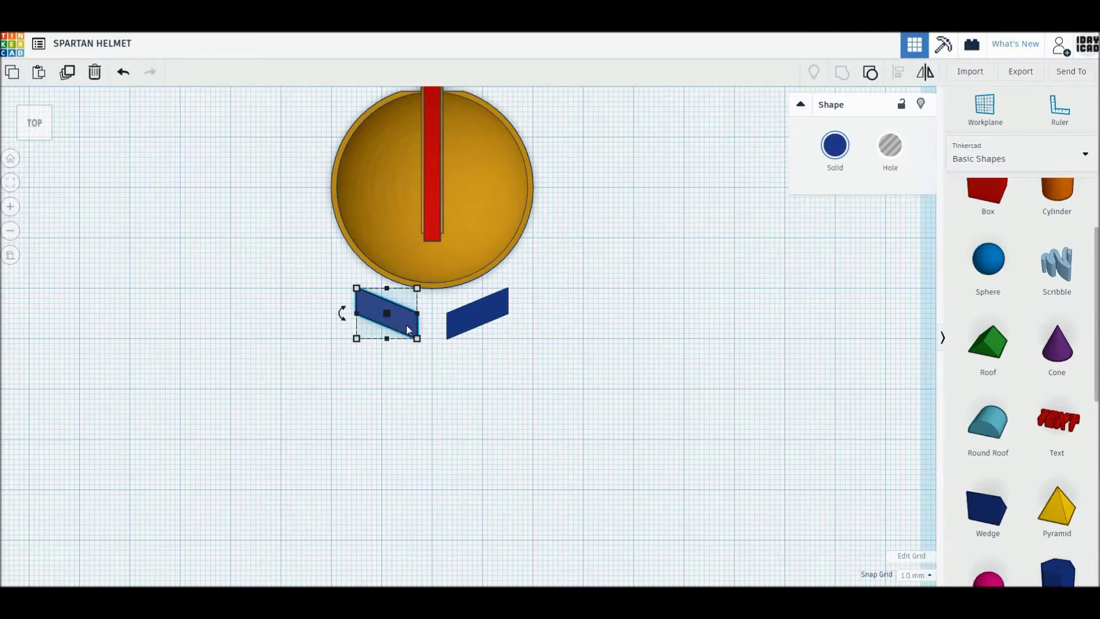
{"action": "left_click", "coordinate": [539, 344]}
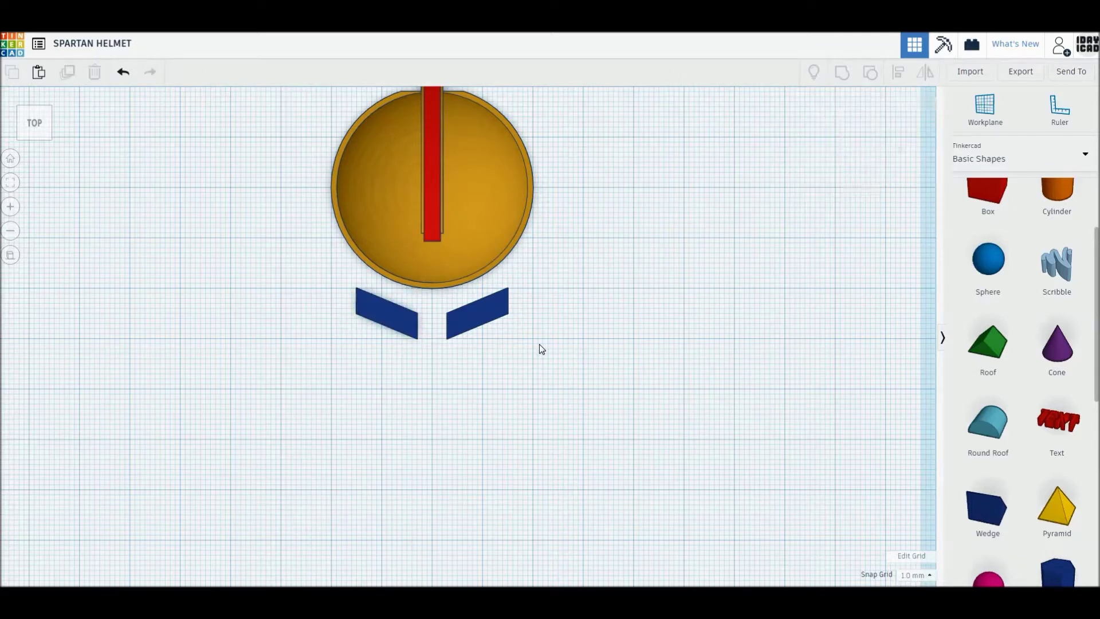
{"action": "left_click", "coordinate": [388, 320]}
{"action": "left_click", "coordinate": [478, 312], "text": "shift"}
{"action": "left_click", "coordinate": [68, 76]}
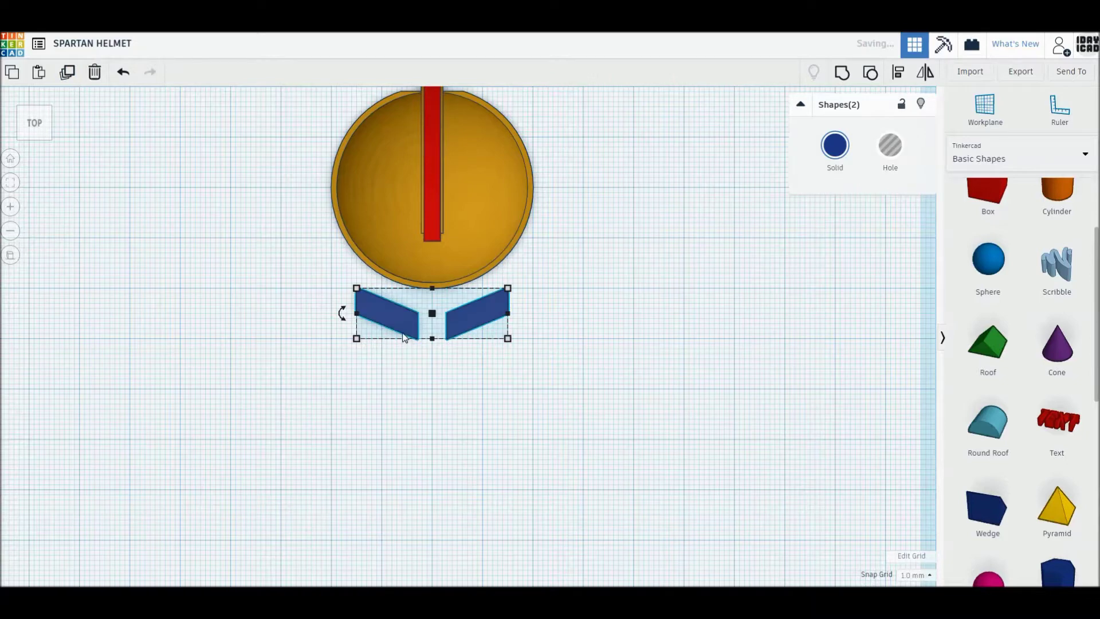
{"action": "left_click_drag", "start_coordinate": [403, 322], "coordinate": [403, 337]}
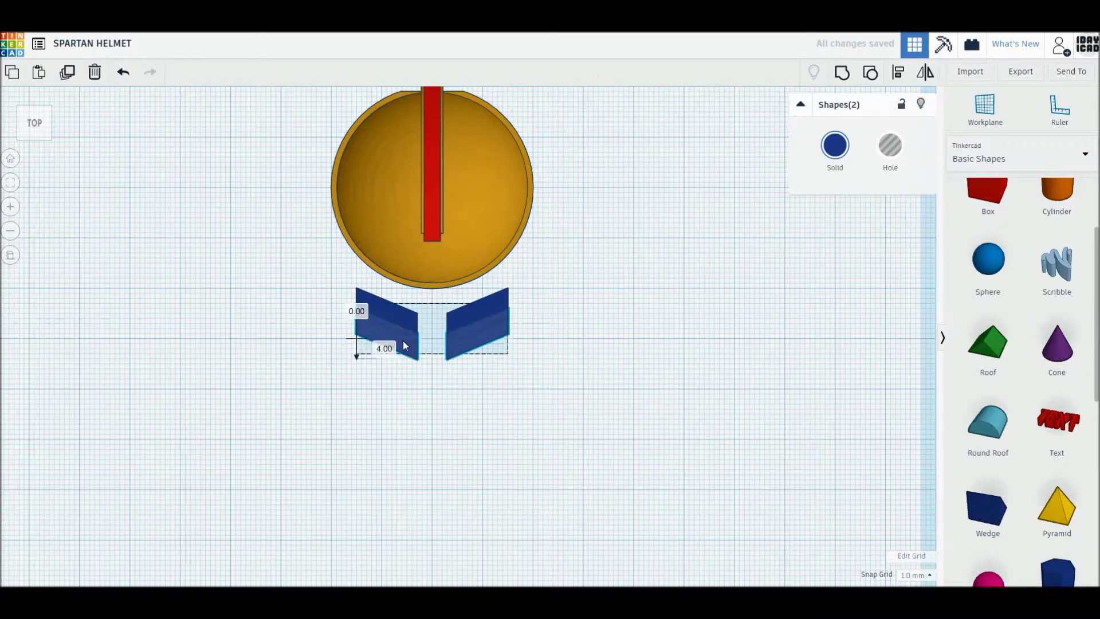
{"action": "left_click", "coordinate": [597, 397]}
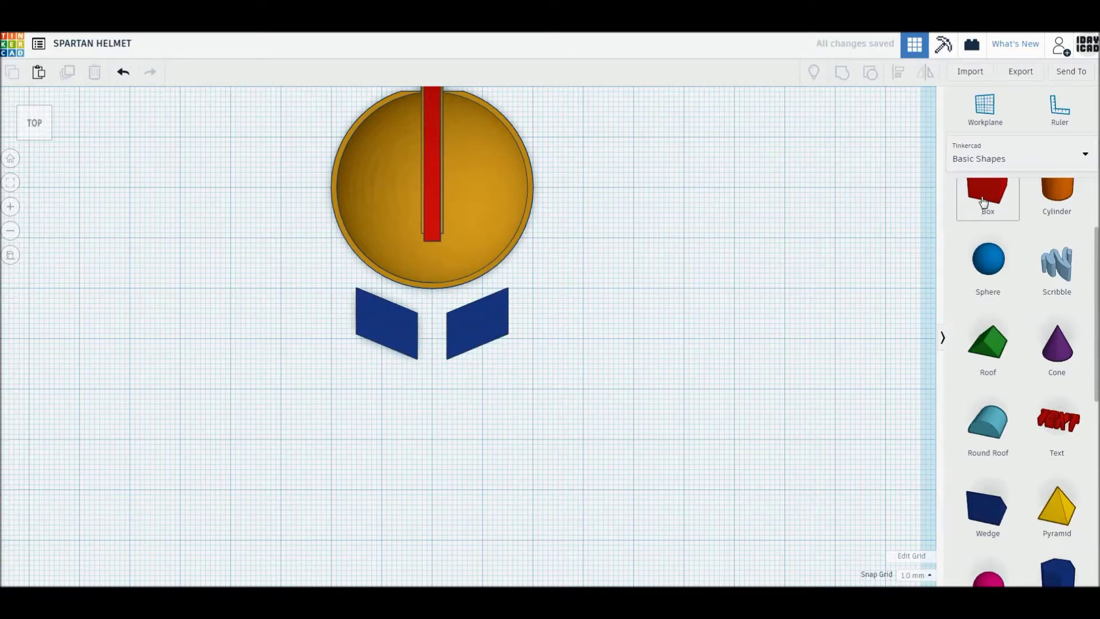
Add a thin 2 by 29 red bar below the blue pieces and copy it 8 mm right.
{"action": "left_click_drag", "start_coordinate": [987, 194], "coordinate": [364, 384]}
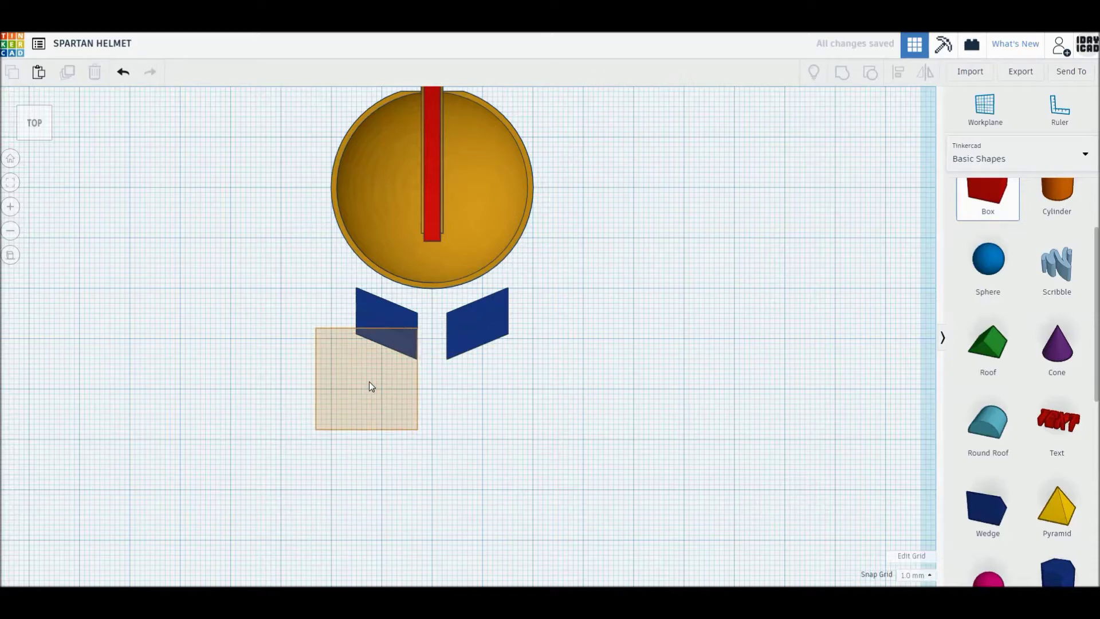
{"action": "left_click_drag", "start_coordinate": [363, 383], "coordinate": [369, 382]}
{"action": "left_click_drag", "start_coordinate": [314, 432], "coordinate": [408, 478]}
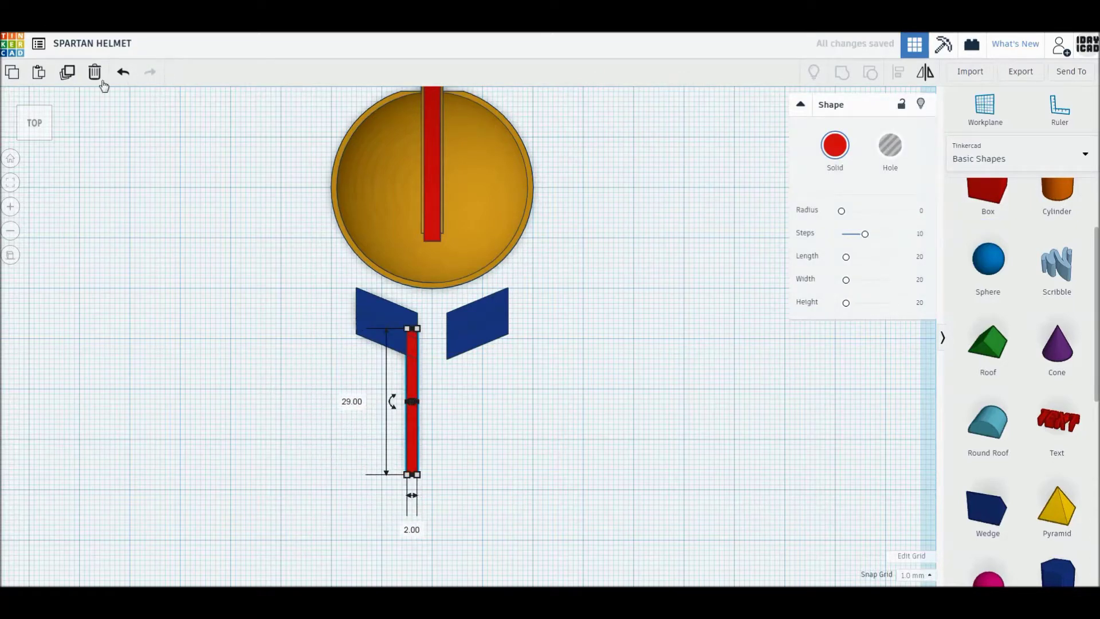
{"action": "key", "text": "ctrl+d"}
{"action": "left_click_drag", "start_coordinate": [413, 443], "coordinate": [453, 439]}
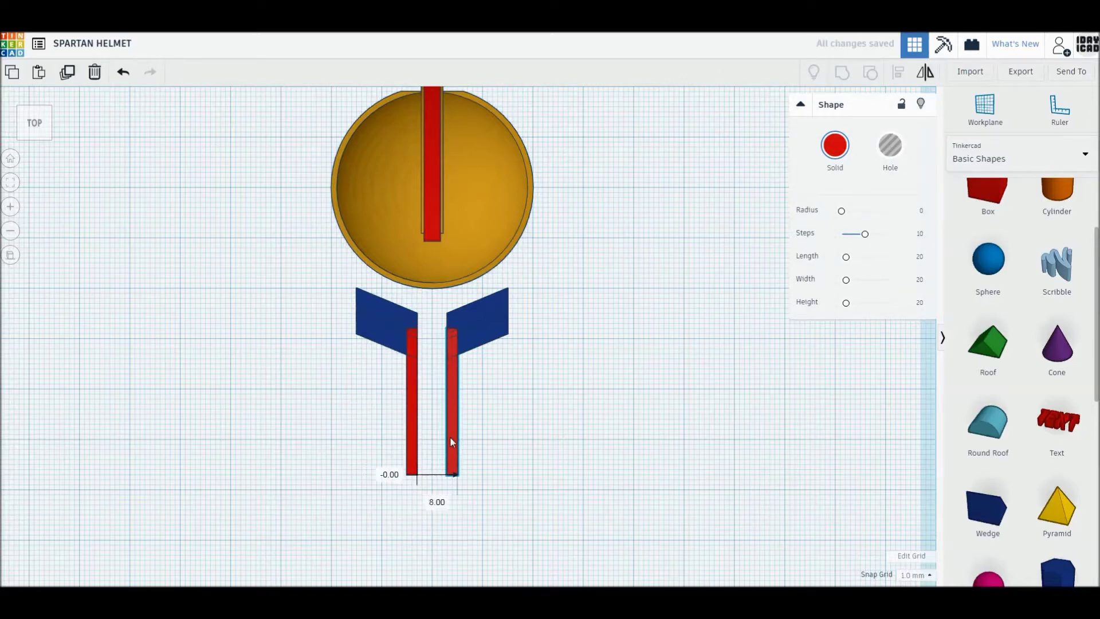
Duplicate the two blue wedges and move the copies down between the bars.
{"action": "left_click", "coordinate": [369, 338]}
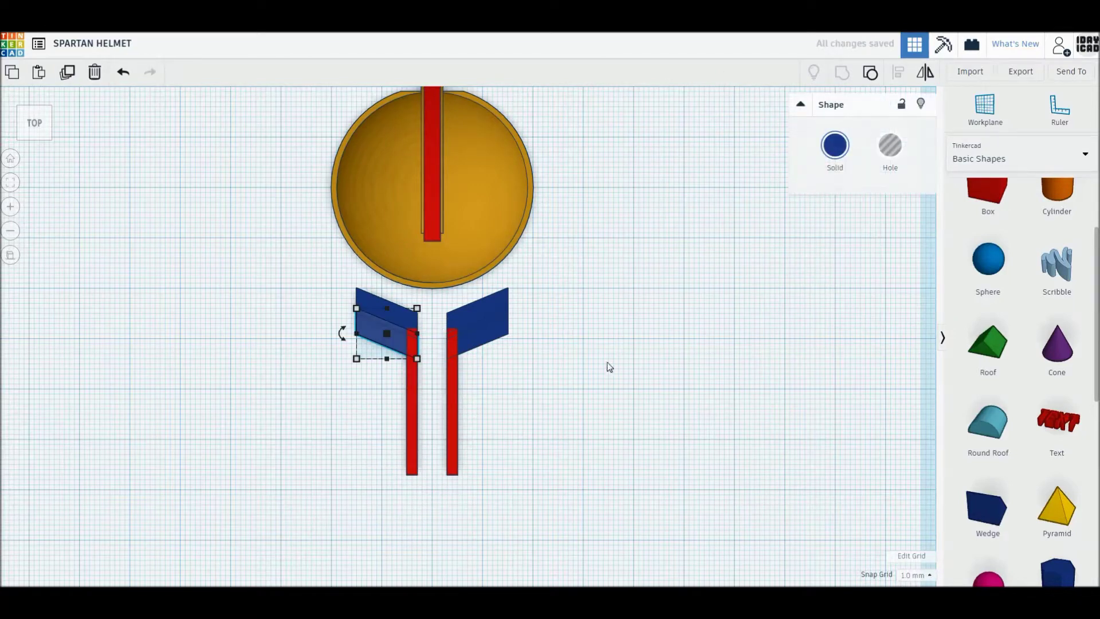
{"action": "left_click", "coordinate": [497, 339], "text": "shift"}
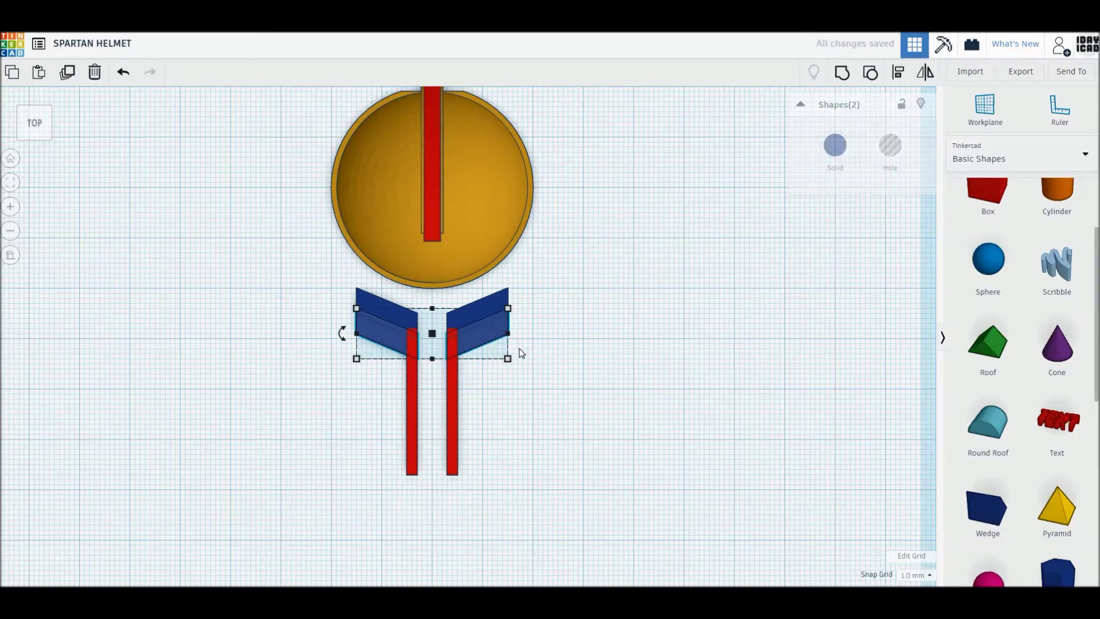
{"action": "left_click", "coordinate": [842, 73]}
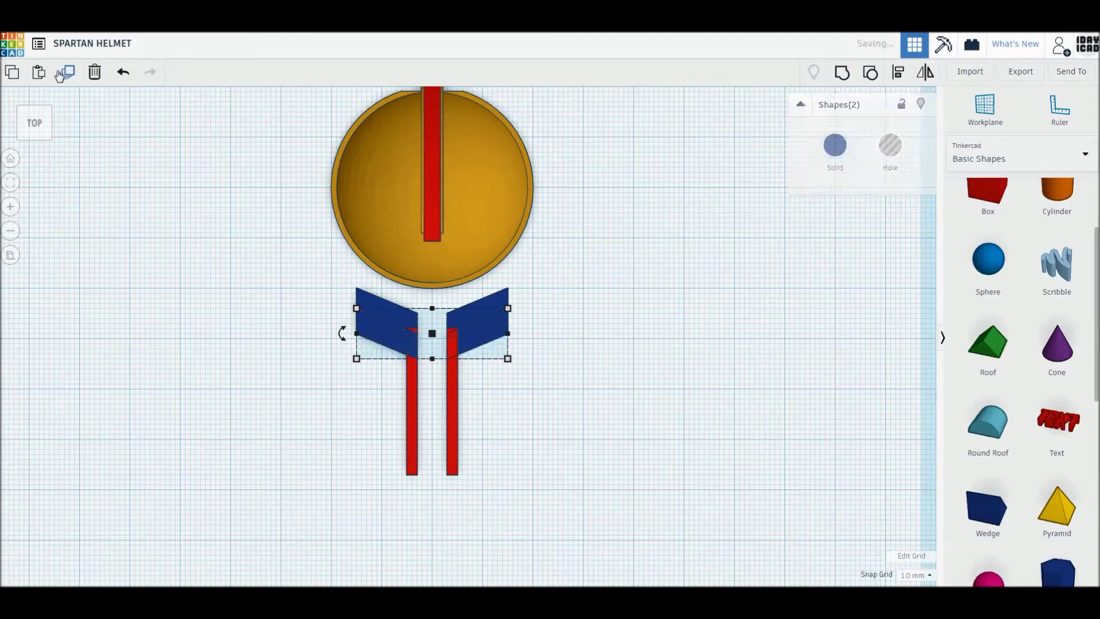
{"action": "key", "text": "Down"}
{"action": "key", "text": "Down"}
{"action": "key", "text": "Down"}
{"action": "key", "text": "Down"}
{"action": "key", "text": "Down"}
{"action": "key", "text": "Down"}
{"action": "key", "text": "Right"}
{"action": "key", "text": "Right"}
{"action": "key", "text": "Right"}
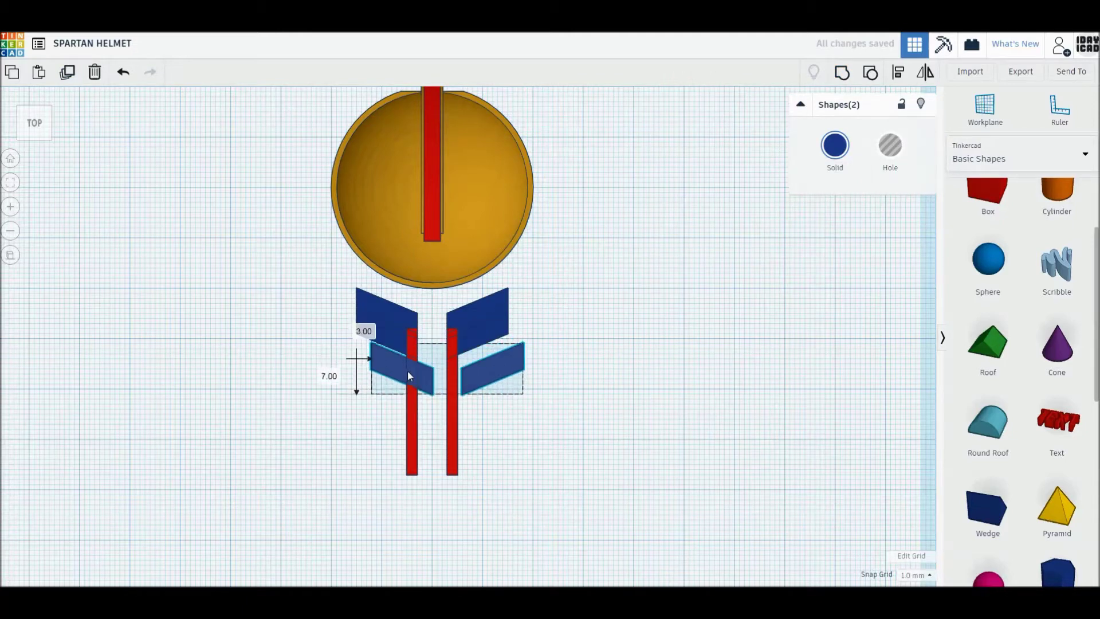
{"action": "key", "text": "Down"}
{"action": "key", "text": "Down"}
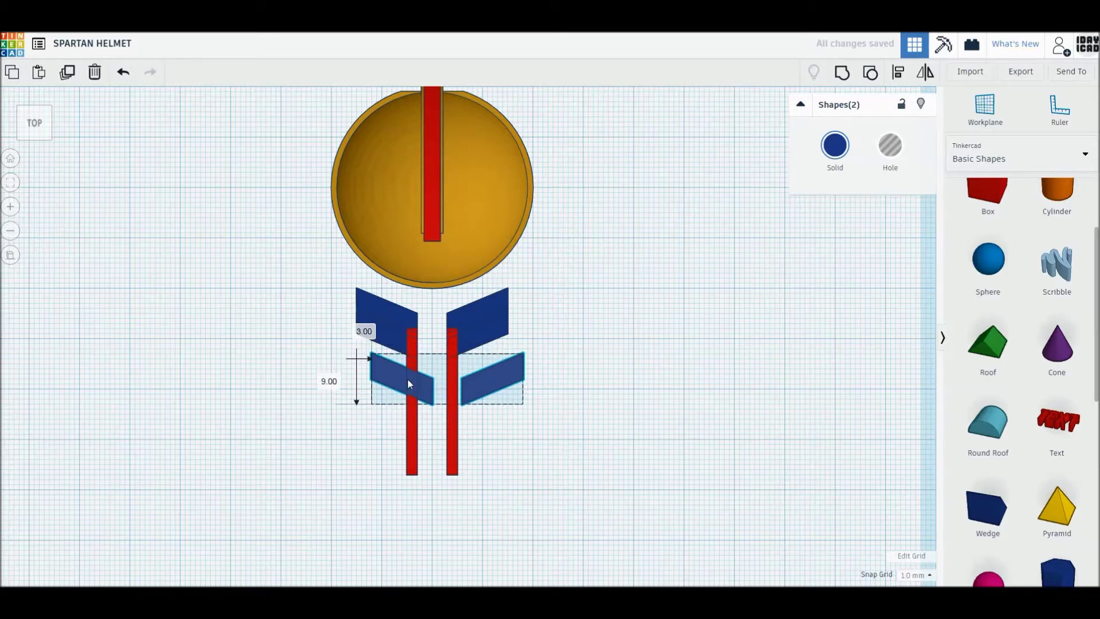
{"action": "left_click", "coordinate": [501, 396]}
Slide the lower wedges together and shrink them to 5 by 5 mm.
{"action": "left_click_drag", "start_coordinate": [500, 397], "coordinate": [471, 395]}
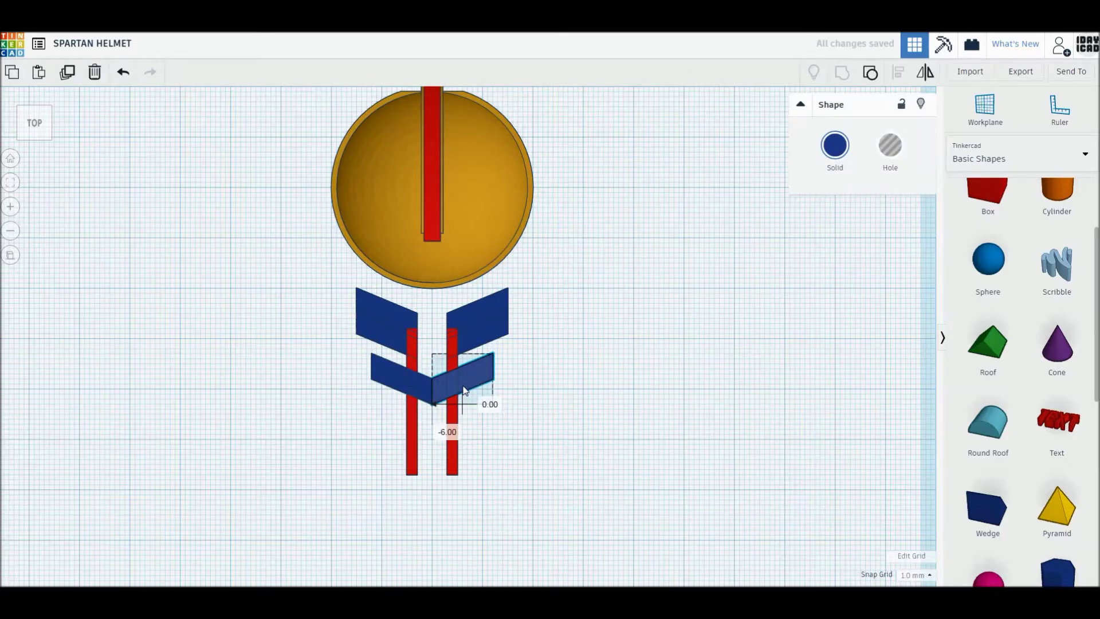
{"action": "left_click_drag", "start_coordinate": [493, 354], "coordinate": [458, 370]}
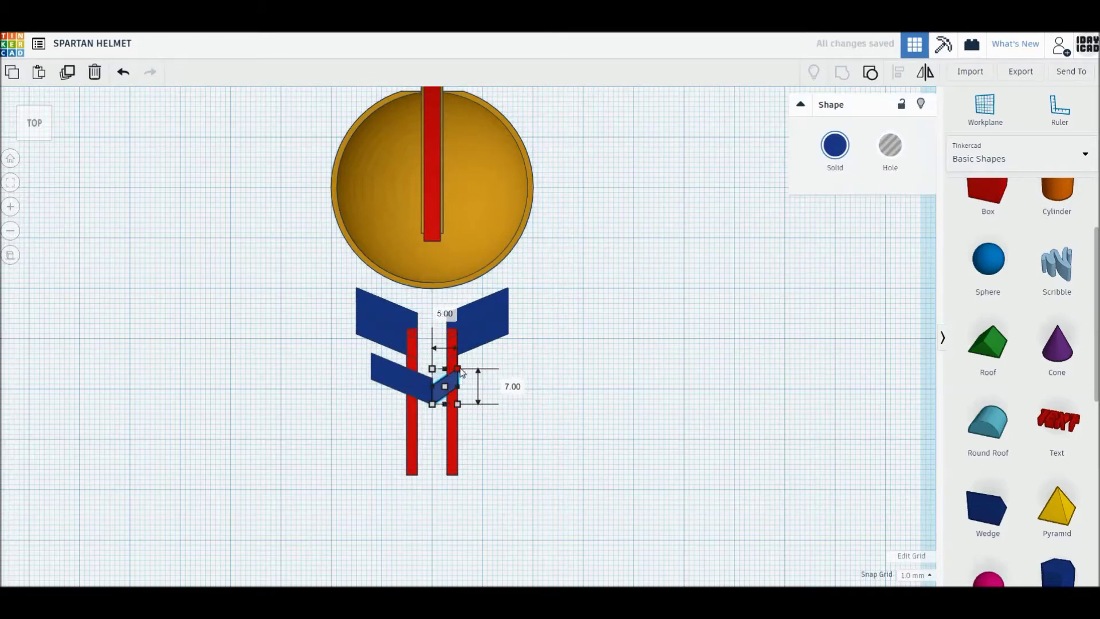
{"action": "left_click", "coordinate": [374, 359]}
{"action": "left_click_drag", "start_coordinate": [372, 356], "coordinate": [405, 379]}
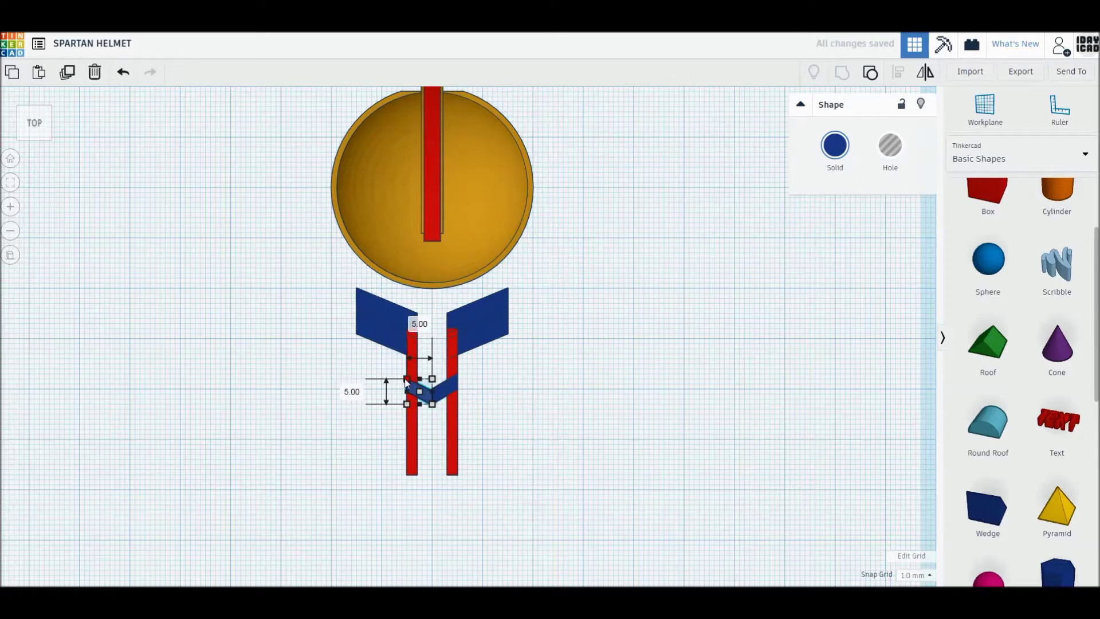
{"action": "left_click", "coordinate": [602, 372]}
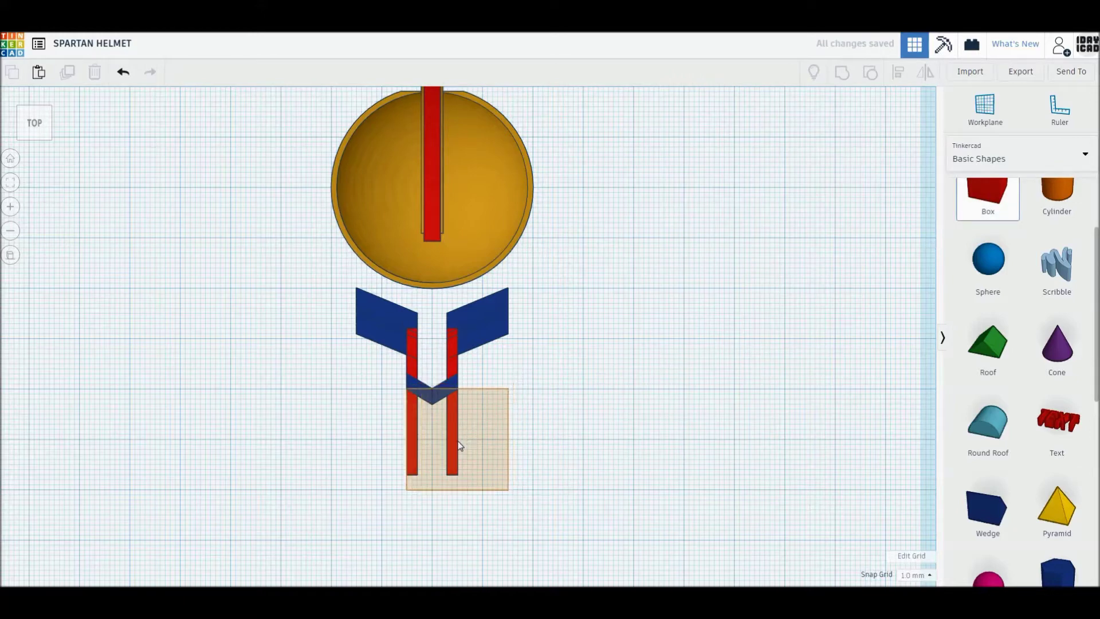
Add a 12 mm wide stem, group it with the wedges and bars as a Y-shaped hole, and tilt it upright.
{"action": "left_click", "coordinate": [457, 441]}
{"action": "left_click_drag", "start_coordinate": [508, 490], "coordinate": [463, 490]}
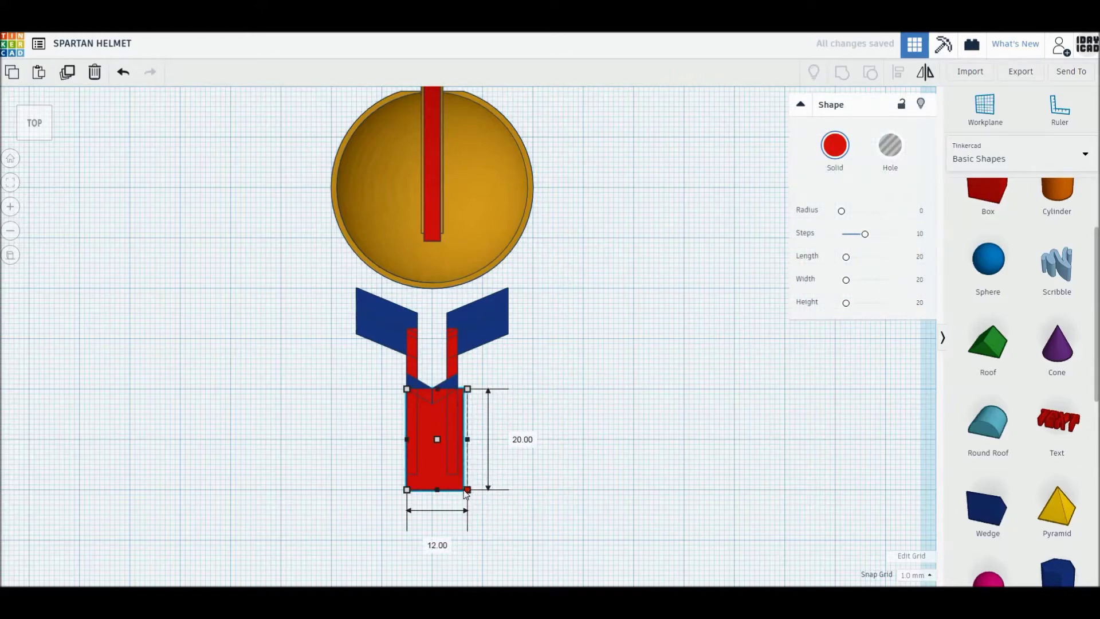
{"action": "left_click_drag", "start_coordinate": [547, 537], "coordinate": [304, 313]}
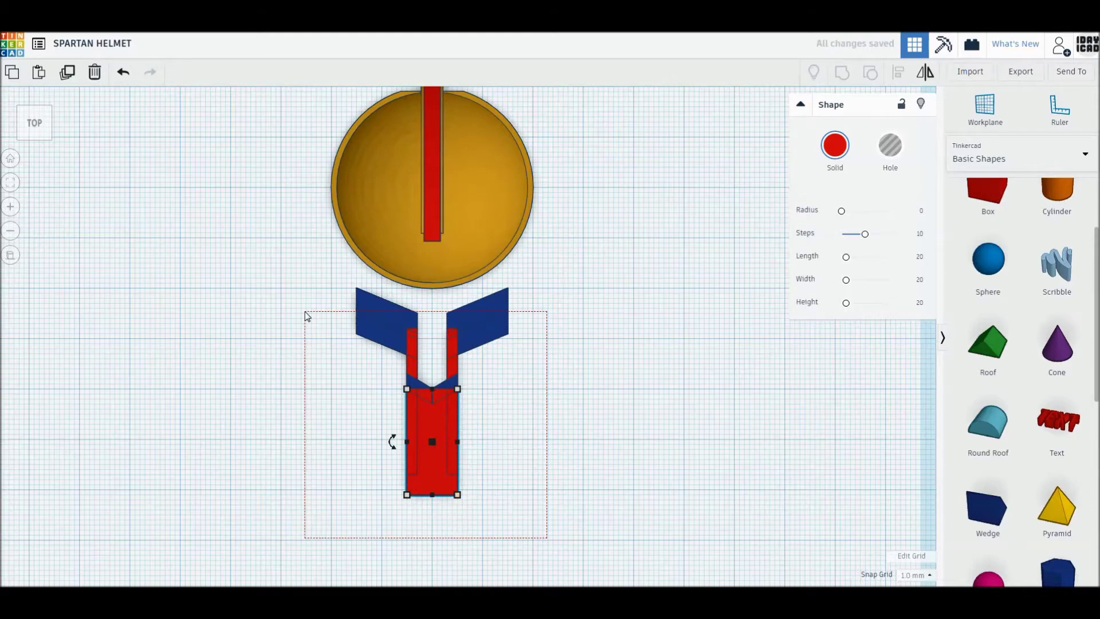
{"action": "left_click", "coordinate": [853, 84]}
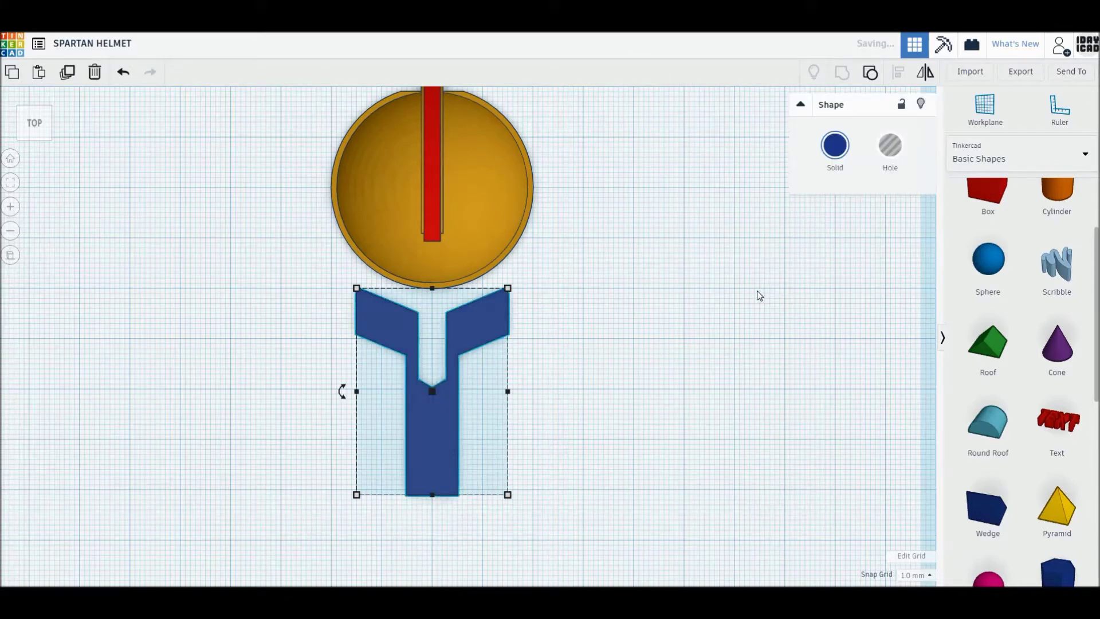
{"action": "left_click", "coordinate": [890, 147]}
{"action": "mouse_move", "coordinate": [707, 307]}
{"action": "right_mouse_down"}
{"action": "mouse_move", "coordinate": [627, 319]}
{"action": "mouse_move", "coordinate": [668, 283]}
{"action": "mouse_move", "coordinate": [549, 298]}
{"action": "right_mouse_up"}
{"action": "left_click_drag", "start_coordinate": [534, 302], "coordinate": [555, 374]}
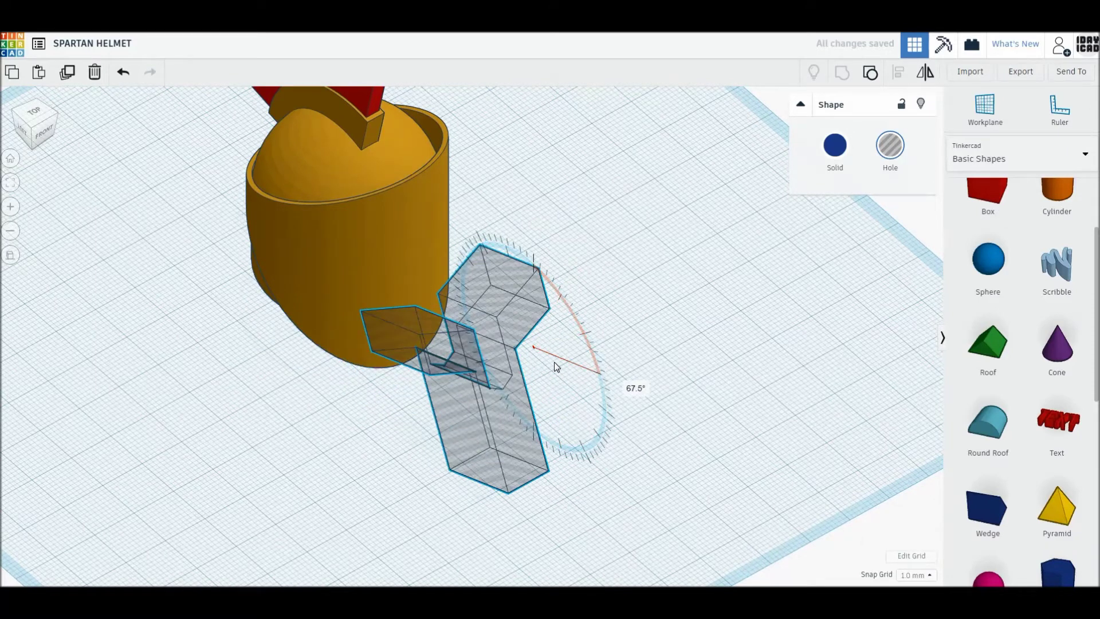
Align the Y-shaped hole with the helmet's front and raise it to 2.50.
{"action": "key", "text": "ctrl+a"}
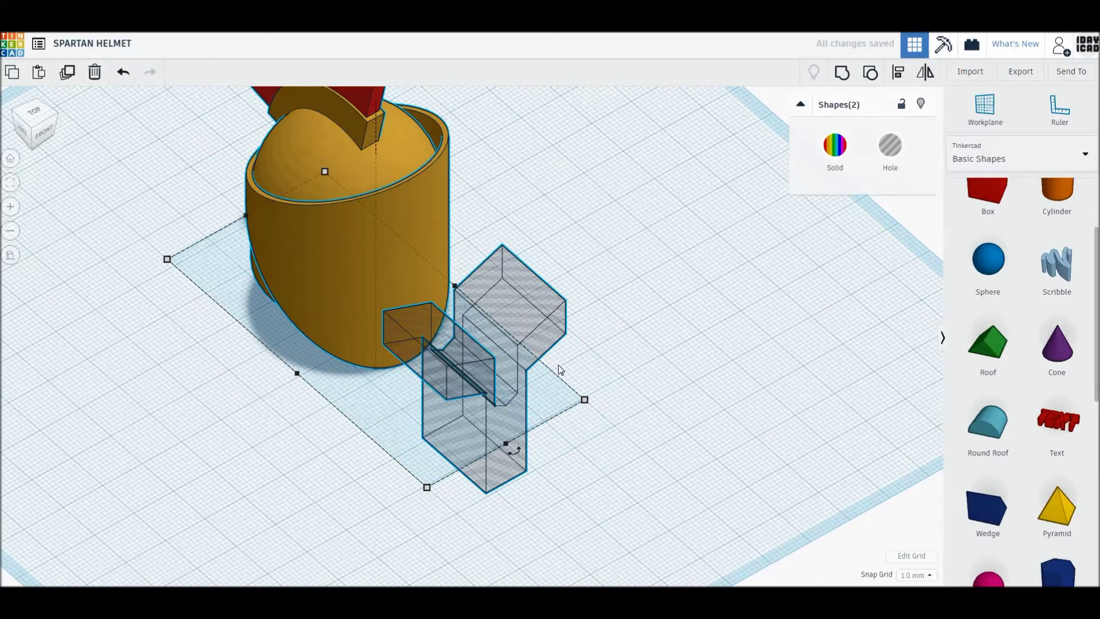
{"action": "left_click", "coordinate": [416, 494]}
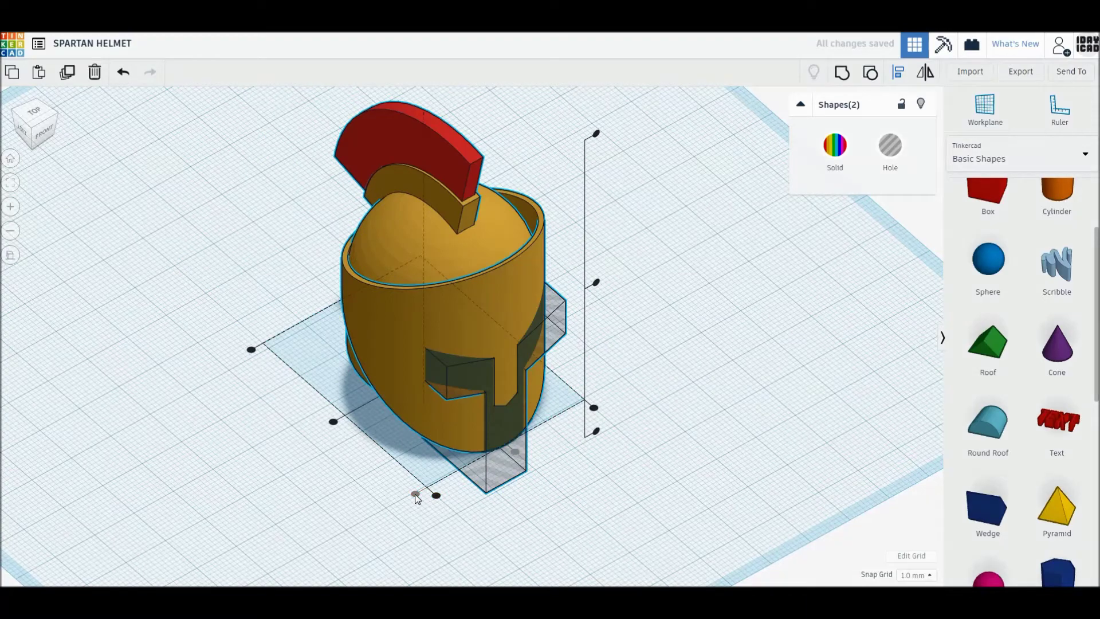
{"action": "left_click", "coordinate": [536, 504]}
{"action": "right_click_drag", "start_coordinate": [536, 505], "coordinate": [489, 445]}
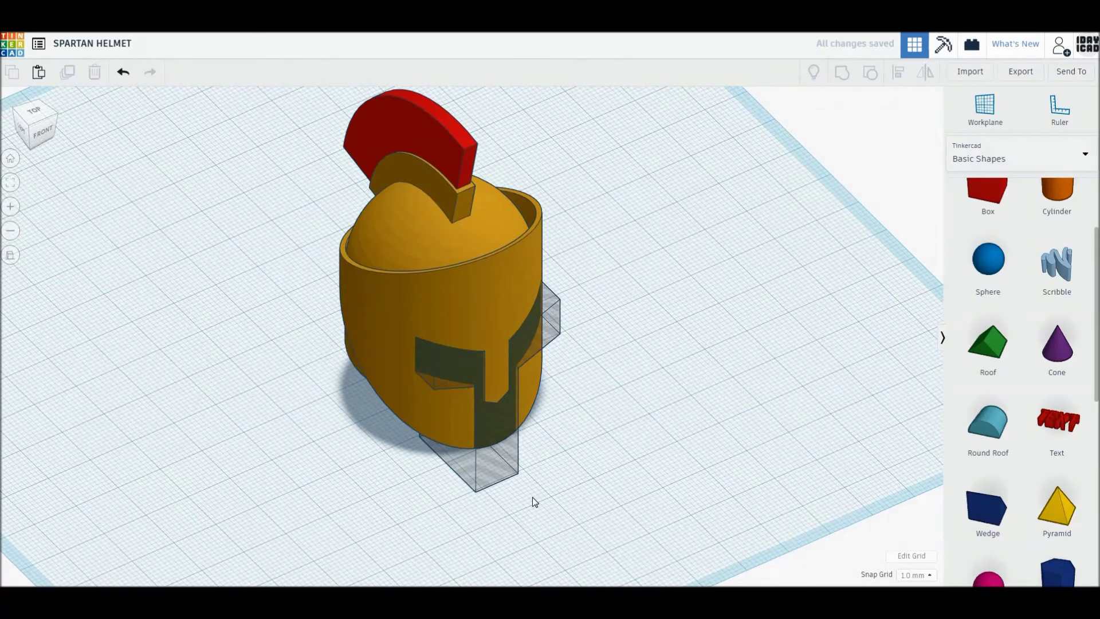
{"action": "left_click", "coordinate": [489, 450]}
{"action": "key", "text": "ctrl+Up"}
{"action": "key", "text": "ctrl+Up"}
{"action": "key", "text": "ctrl+Up"}
{"action": "key", "text": "ctrl+Up"}
{"action": "key", "text": "ctrl+Up"}
{"action": "key", "text": "Down"}
{"action": "key", "text": "Down"}
{"action": "key", "text": "Down"}
{"action": "key", "text": "Down"}
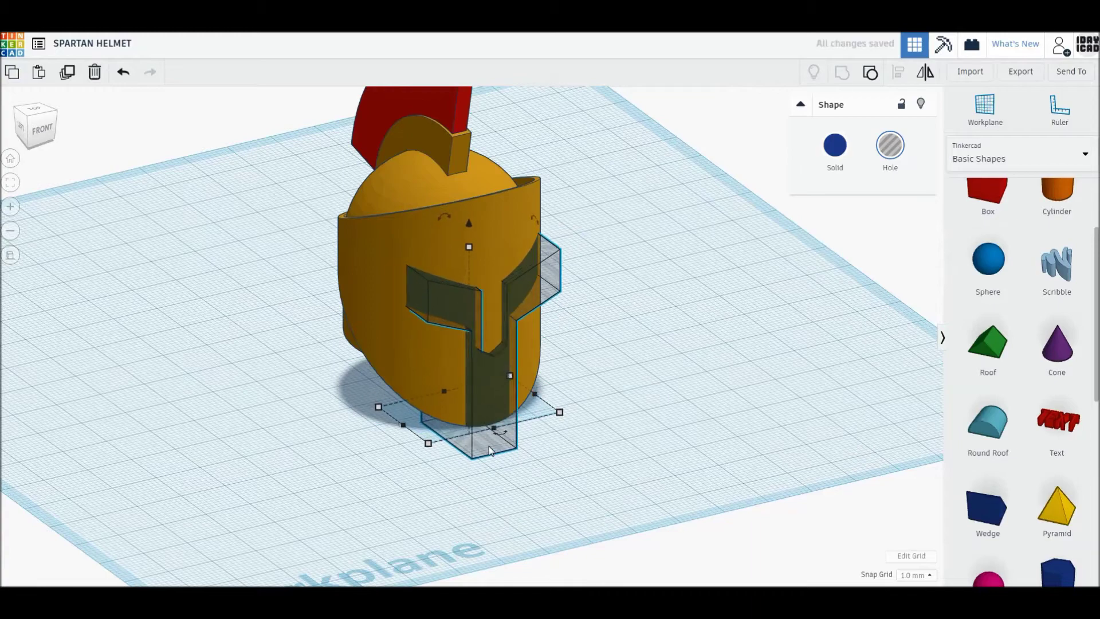
{"action": "mouse_move", "coordinate": [521, 491]}
{"action": "right_mouse_down"}
{"action": "mouse_move", "coordinate": [417, 437]}
{"action": "mouse_move", "coordinate": [418, 395]}
{"action": "mouse_move", "coordinate": [306, 398]}
{"action": "mouse_move", "coordinate": [272, 410]}
{"action": "mouse_move", "coordinate": [361, 481]}
{"action": "right_mouse_up"}
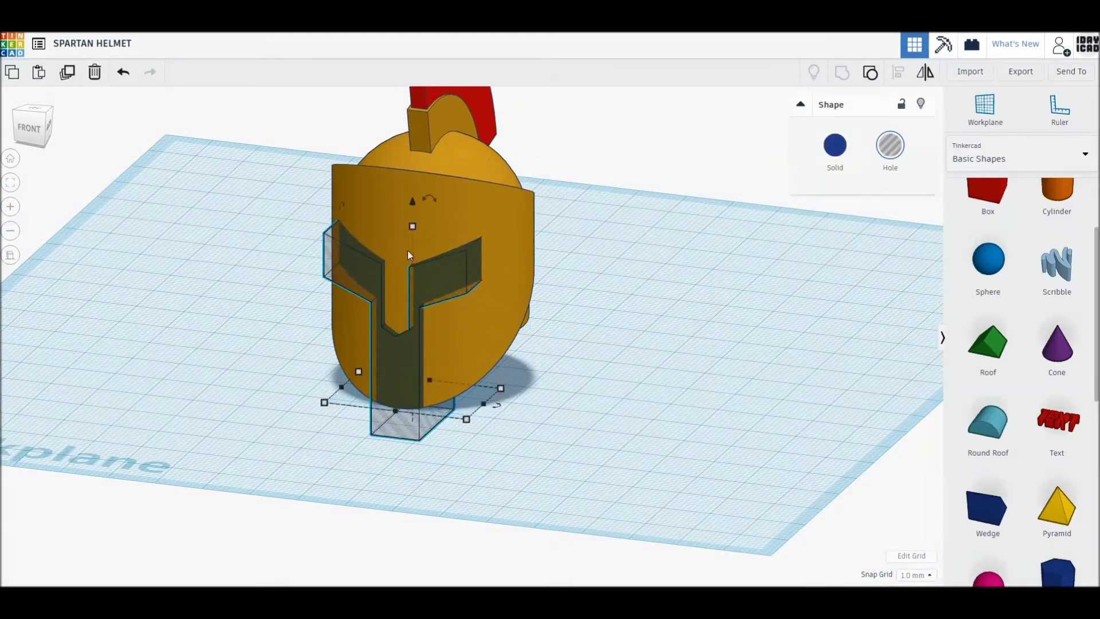
{"action": "left_click_drag", "start_coordinate": [412, 201], "coordinate": [411, 190]}
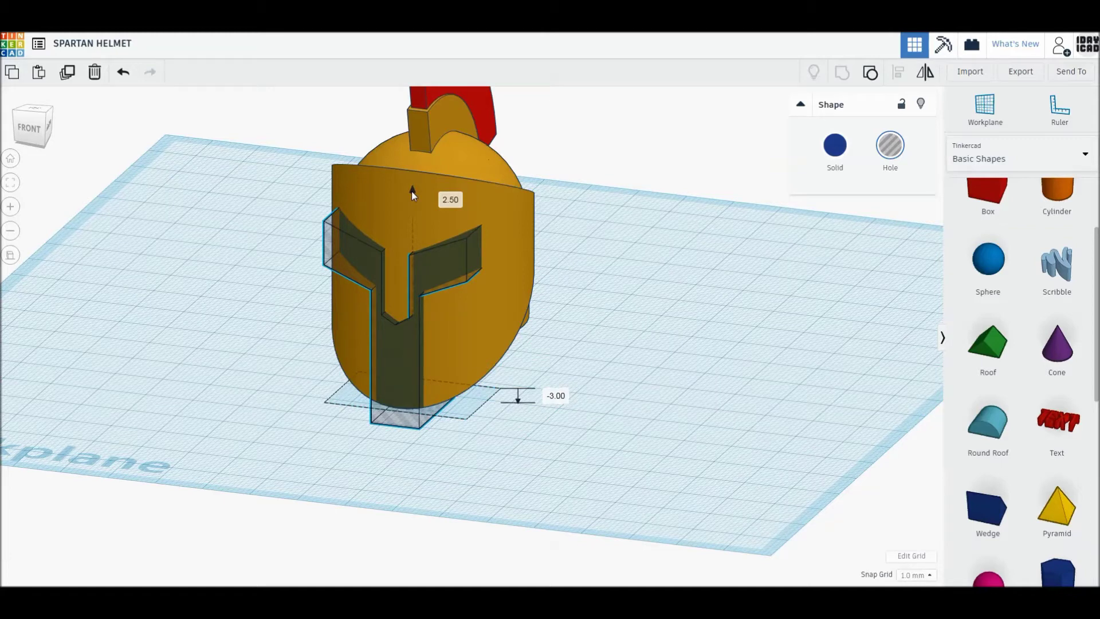
Group the Y-shaped hole with the helmet to cut the face opening.
{"action": "left_click", "coordinate": [411, 190]}
{"action": "key", "text": "ctrl+a"}
{"action": "left_click", "coordinate": [843, 73]}
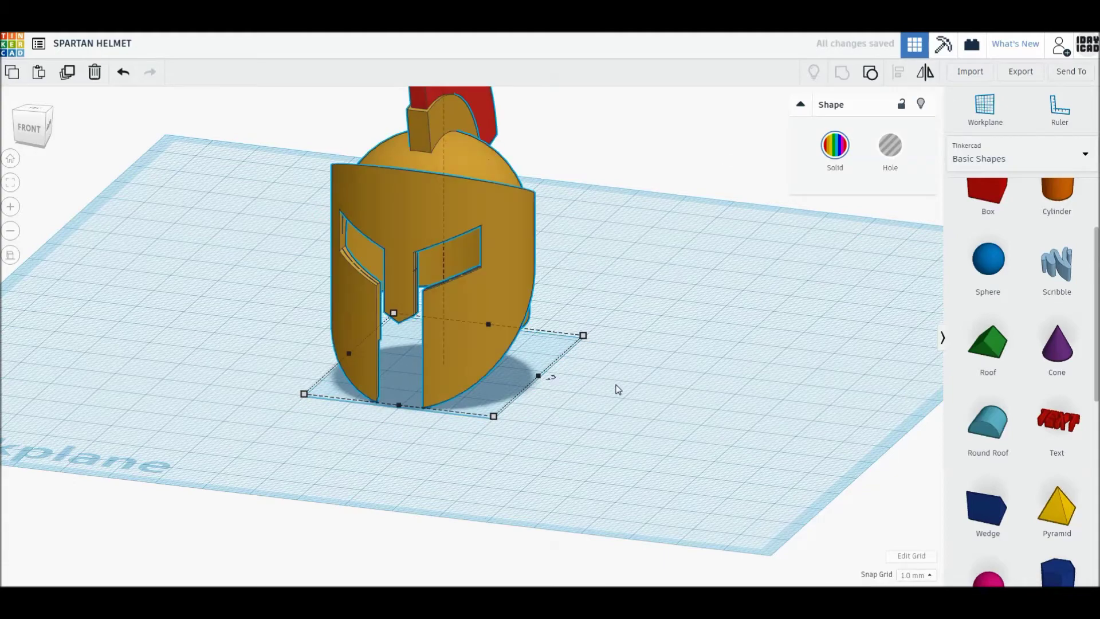
Inspect the finished cut-out and turn the helmet about its vertical axis.
{"action": "left_click", "coordinate": [473, 444]}
{"action": "mouse_move", "coordinate": [473, 443]}
{"action": "right_mouse_down"}
{"action": "mouse_move", "coordinate": [429, 481]}
{"action": "mouse_move", "coordinate": [389, 447]}
{"action": "right_mouse_up"}
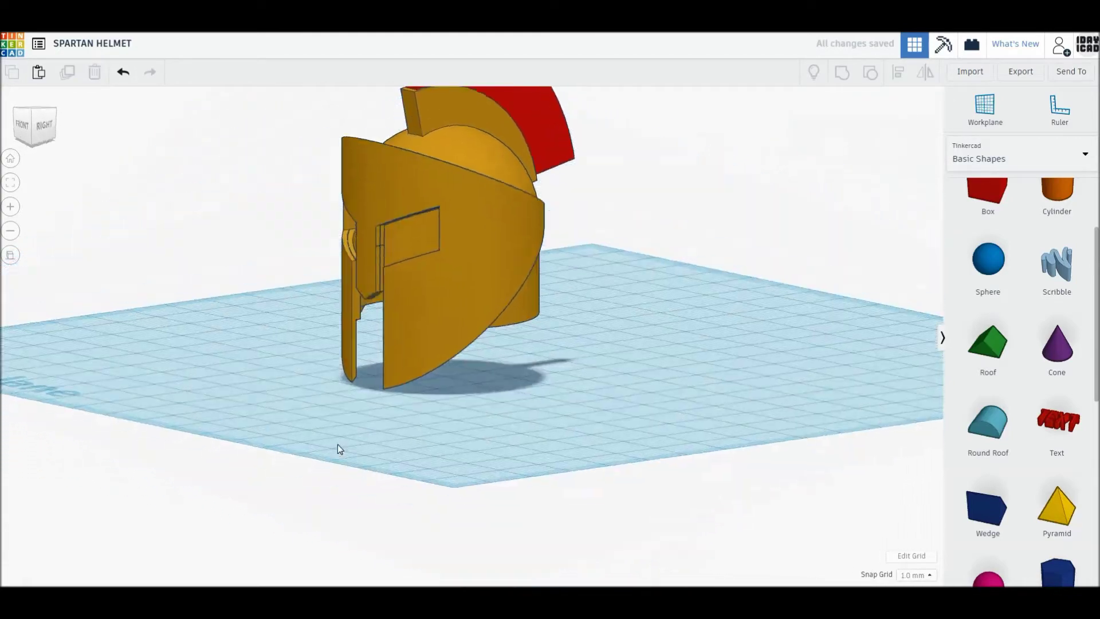
{"action": "mouse_move", "coordinate": [389, 446]}
{"action": "middle_mouse_down"}
{"action": "mouse_move", "coordinate": [491, 455]}
{"action": "mouse_move", "coordinate": [470, 483]}
{"action": "middle_mouse_up"}
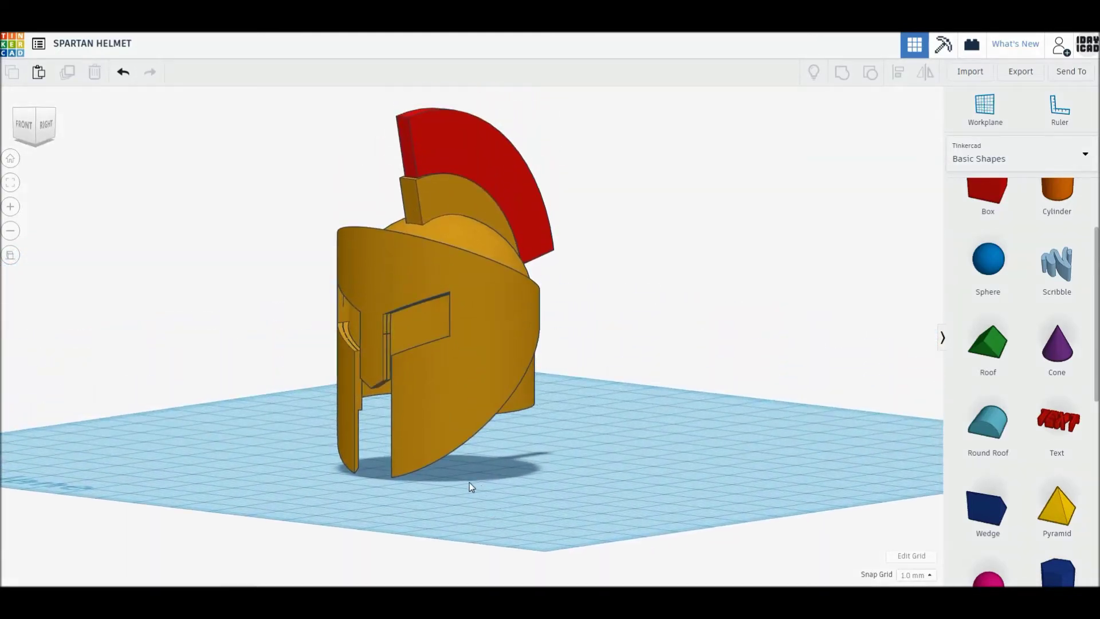
{"action": "mouse_move", "coordinate": [343, 480]}
{"action": "right_mouse_down"}
{"action": "mouse_move", "coordinate": [555, 482]}
{"action": "mouse_move", "coordinate": [453, 492]}
{"action": "right_mouse_up"}
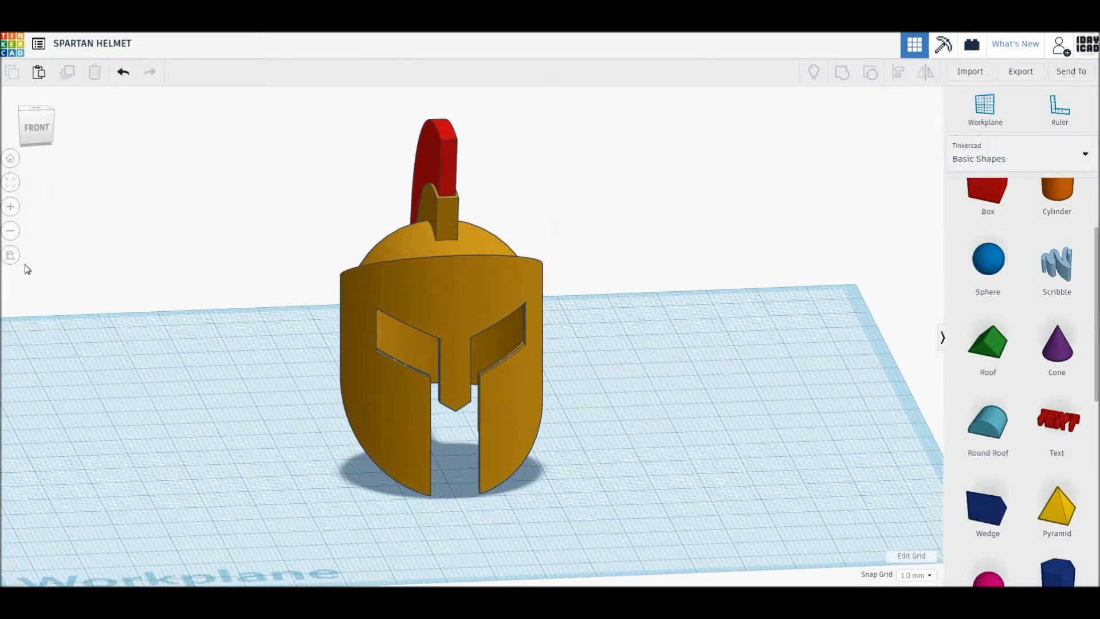
{"action": "left_click", "coordinate": [11, 256]}
{"action": "left_click", "coordinate": [386, 410]}
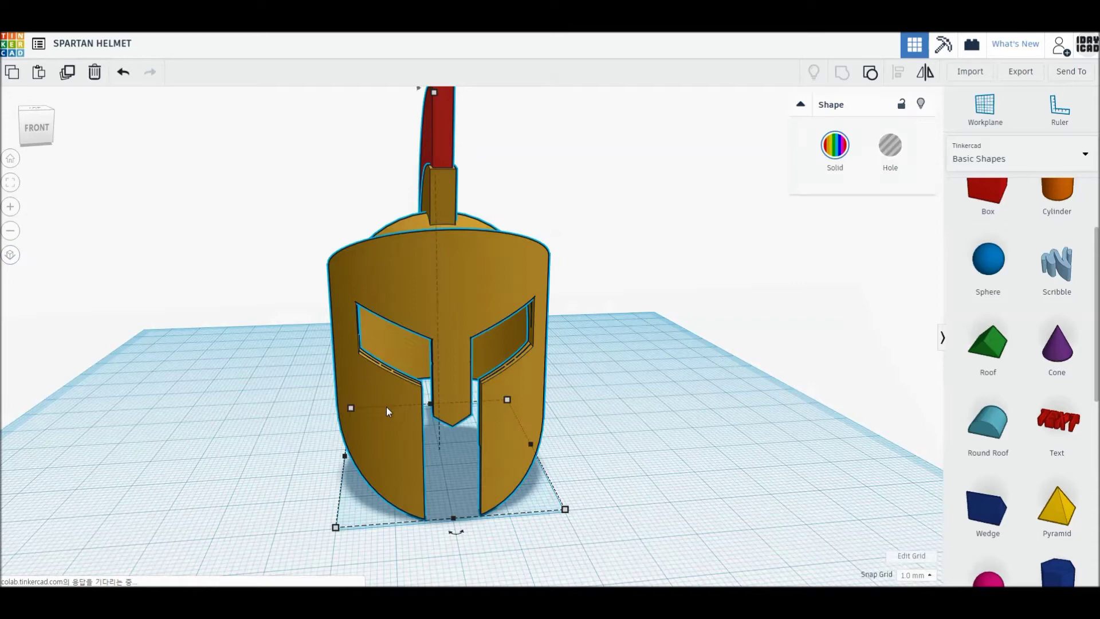
{"action": "mouse_move", "coordinate": [456, 536]}
{"action": "left_mouse_down"}
{"action": "mouse_move", "coordinate": [408, 522]}
{"action": "mouse_move", "coordinate": [341, 472]}
{"action": "left_mouse_up"}
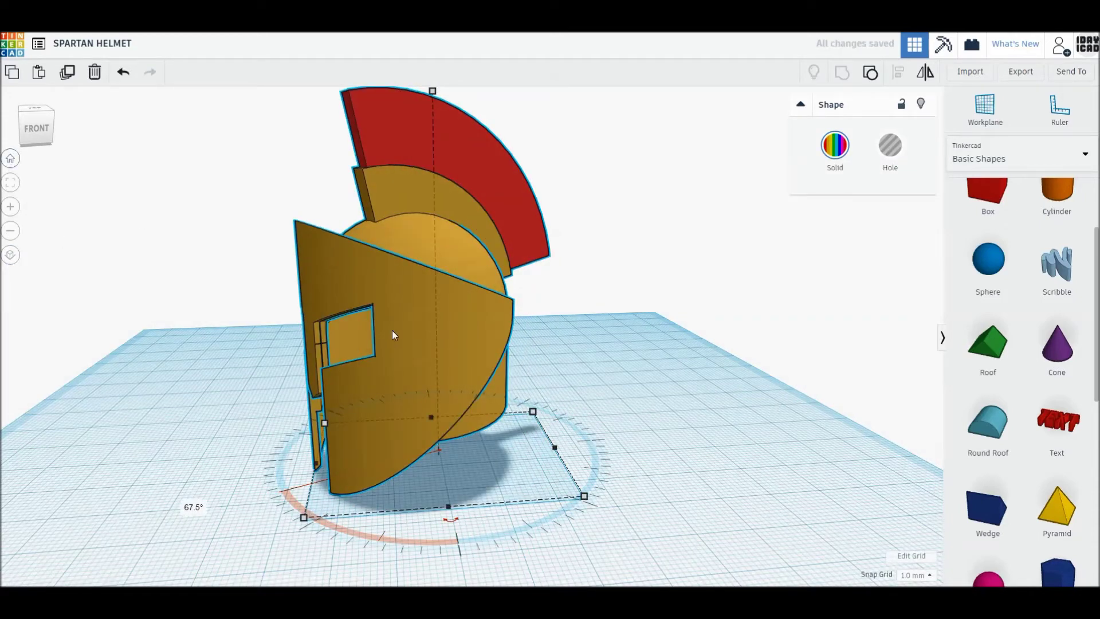
Move the helmet right of the workplane centre and turn it -45°.
{"action": "left_click", "coordinate": [11, 160]}
{"action": "left_click_drag", "start_coordinate": [431, 375], "coordinate": [545, 367]}
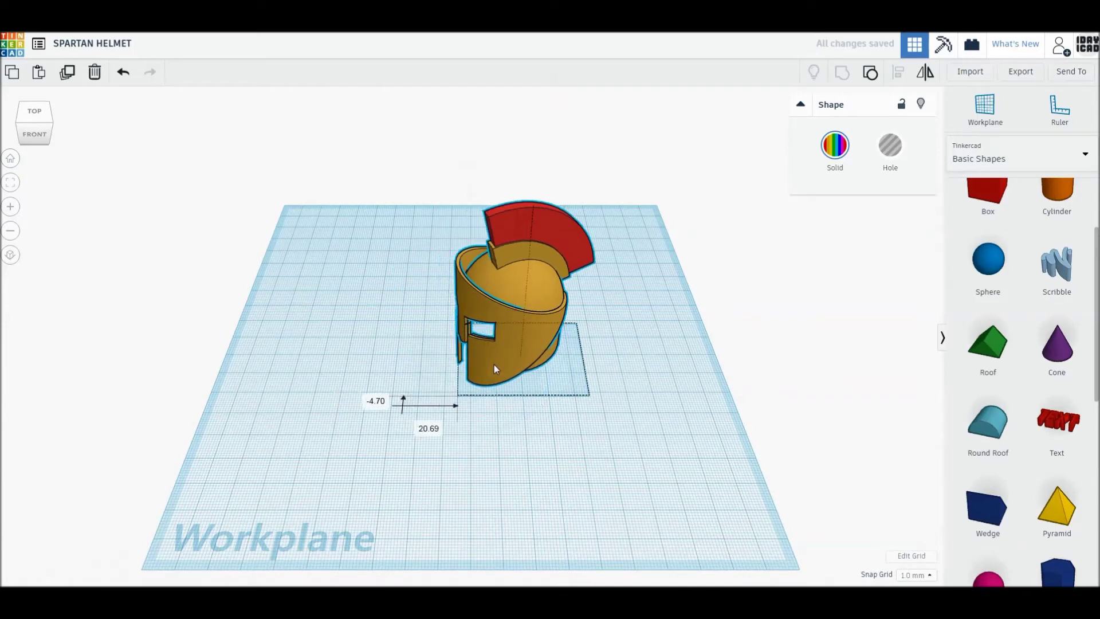
{"action": "mouse_move", "coordinate": [573, 405]}
{"action": "left_mouse_down"}
{"action": "mouse_move", "coordinate": [593, 409]}
{"action": "mouse_move", "coordinate": [636, 381]}
{"action": "left_mouse_up"}
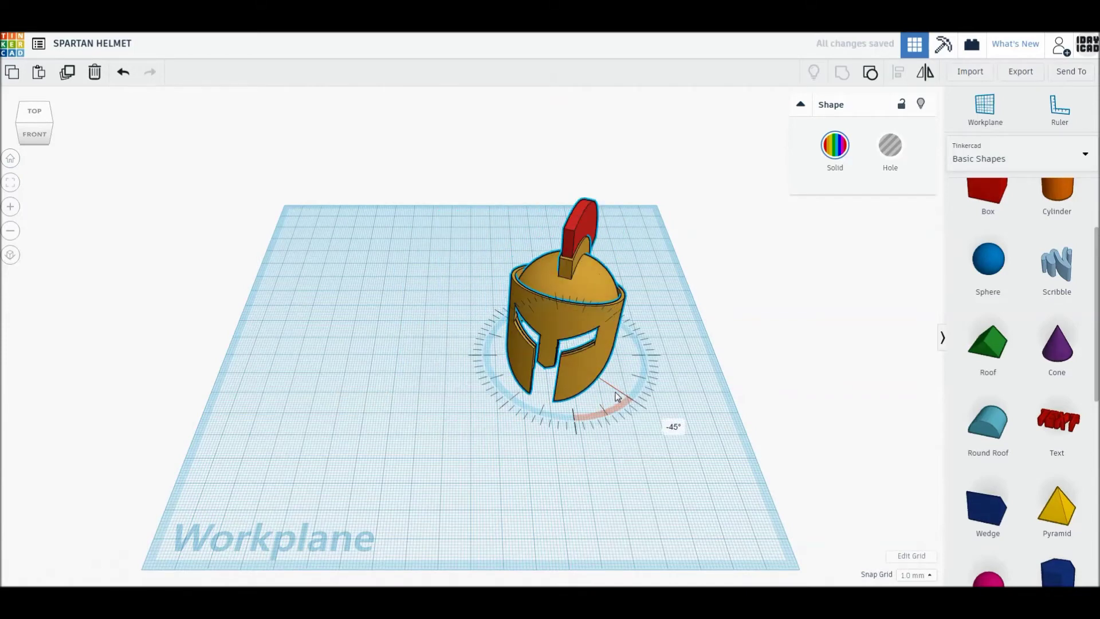
Duplicate the helmet and place the copy left of the original.
{"action": "left_click", "coordinate": [67, 71]}
{"action": "mouse_move", "coordinate": [568, 385]}
{"action": "left_mouse_down"}
{"action": "mouse_move", "coordinate": [378, 407]}
{"action": "mouse_move", "coordinate": [446, 355]}
{"action": "left_mouse_up"}
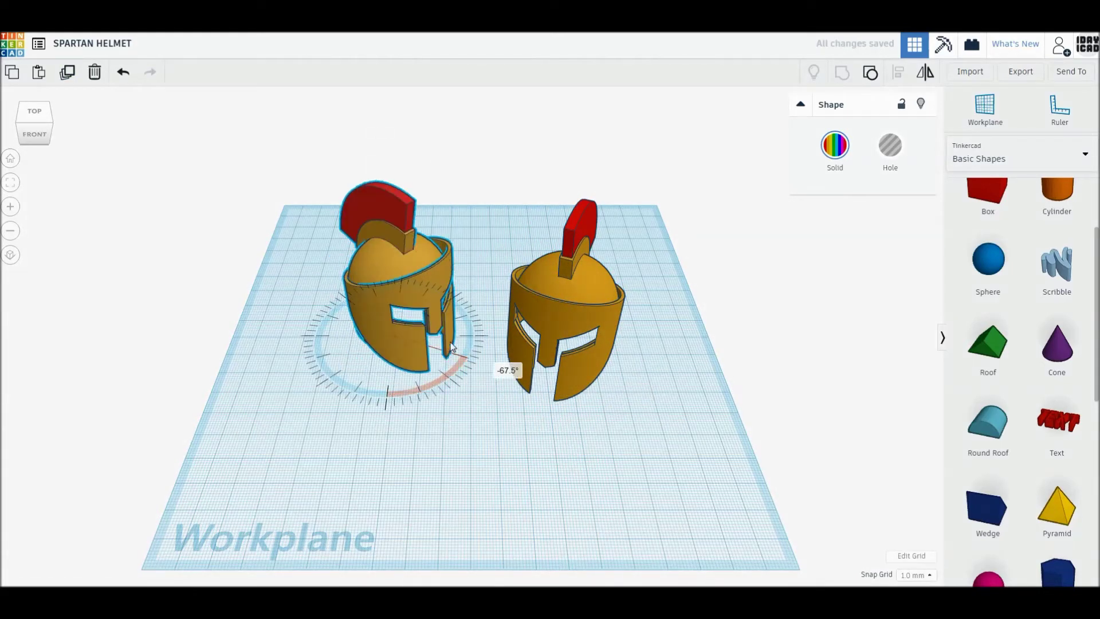
{"action": "left_click_drag", "start_coordinate": [451, 348], "coordinate": [454, 351]}
Move both helmets together down-left and lower the viewing angle.
{"action": "left_click", "coordinate": [488, 438]}
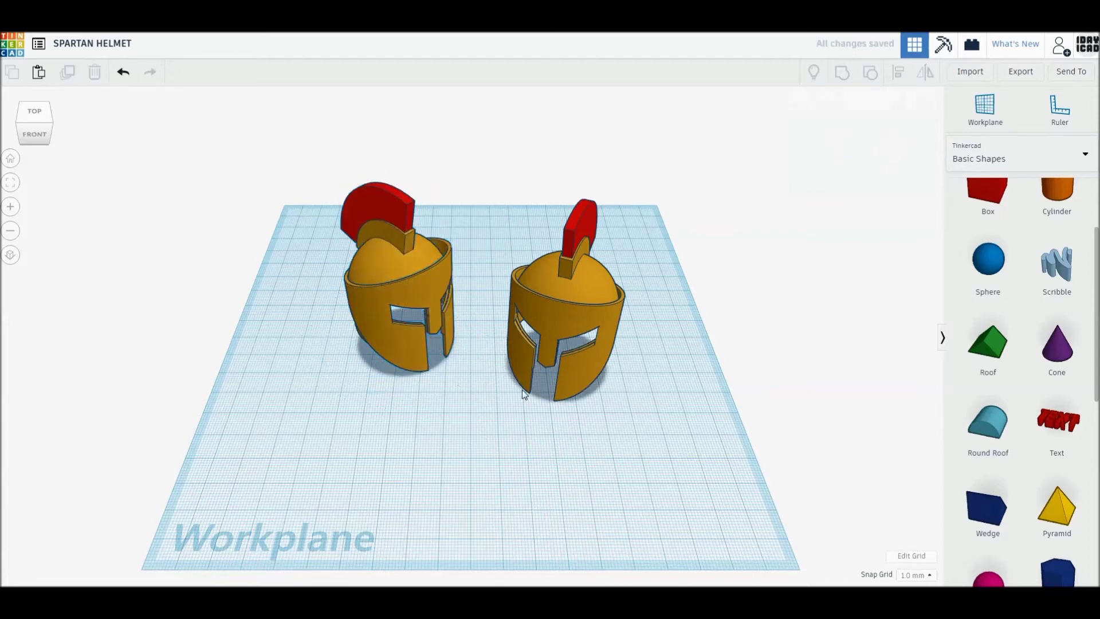
{"action": "key", "text": "ctrl+a"}
{"action": "left_click_drag", "start_coordinate": [572, 341], "coordinate": [567, 352]}
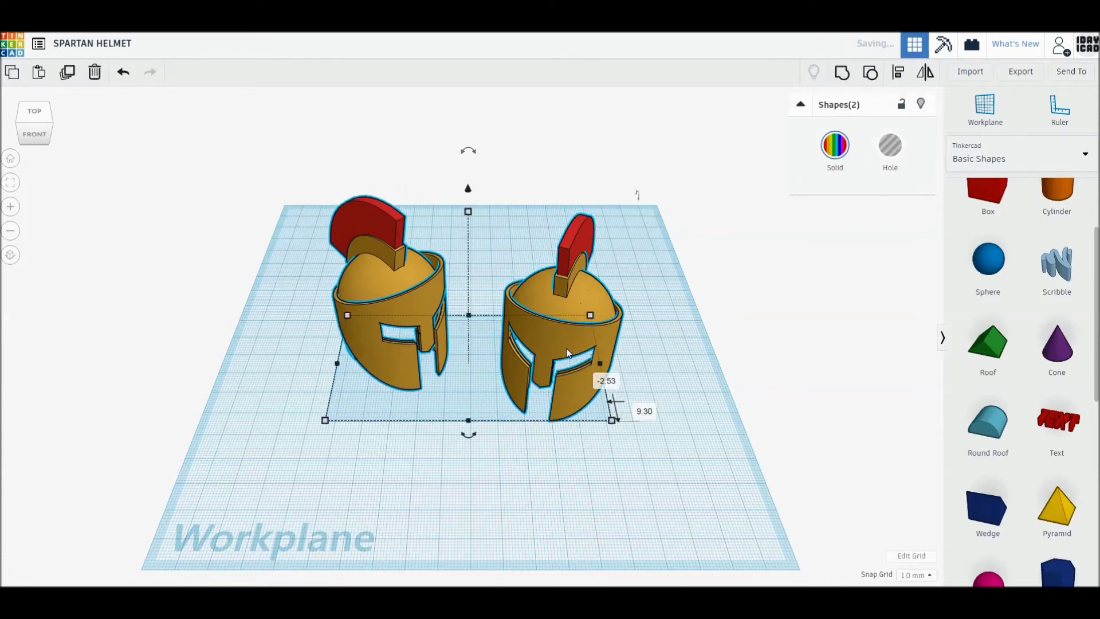
{"action": "scroll", "coordinate": [566, 349], "scroll_direction": "down", "scroll_amount": 2}
{"action": "scroll", "coordinate": [567, 349], "scroll_direction": "up", "scroll_amount": 4}
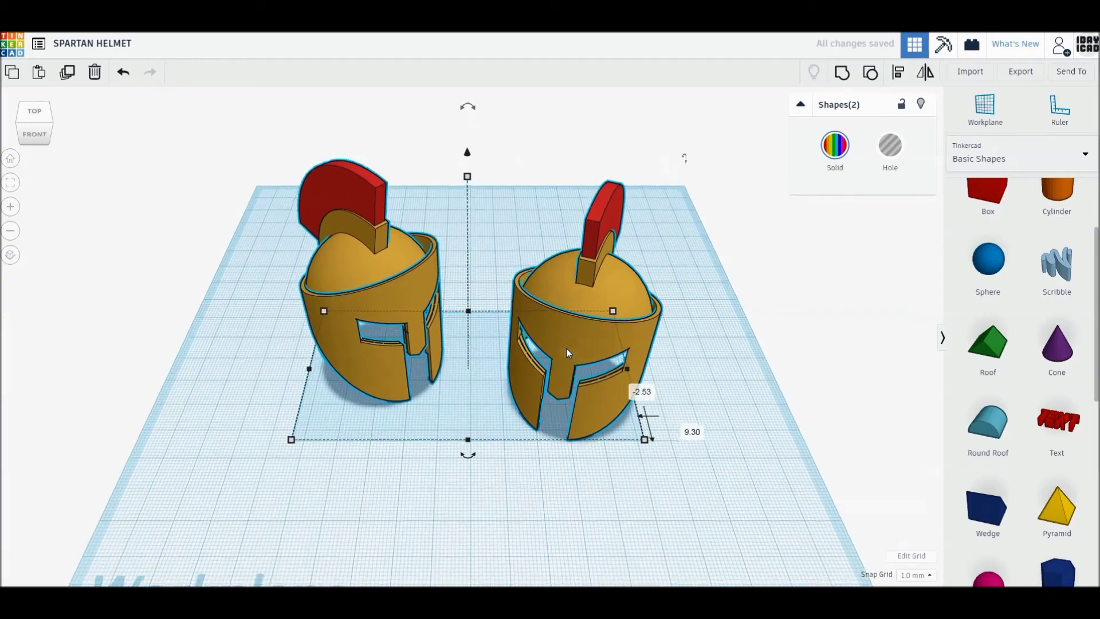
{"action": "scroll", "coordinate": [567, 348], "scroll_direction": "up", "scroll_amount": 1}
{"action": "left_click", "coordinate": [469, 421]}
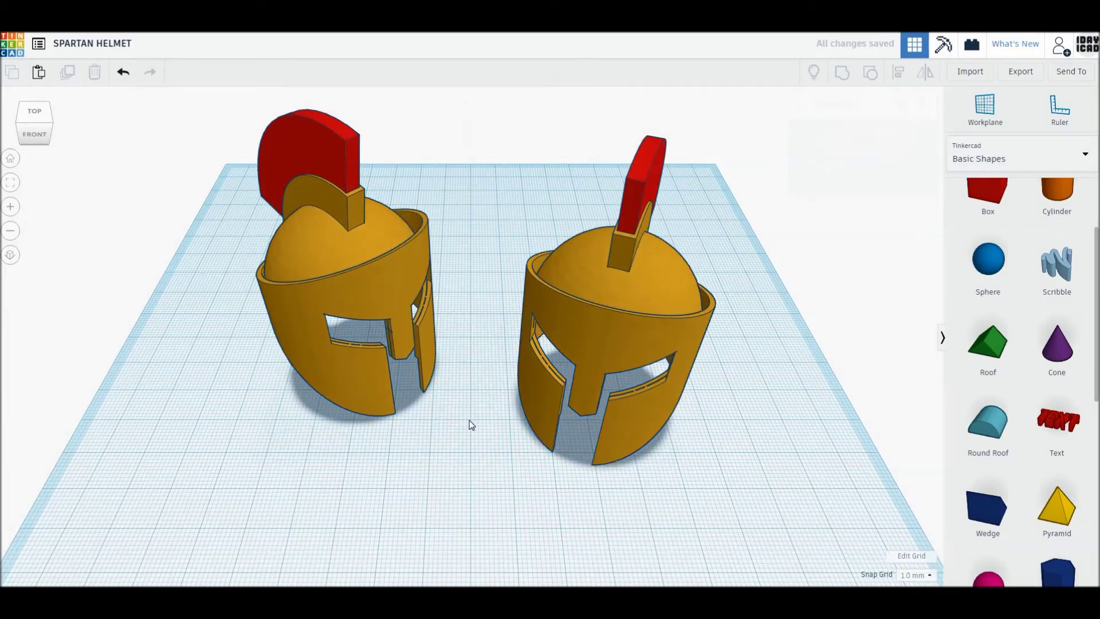
{"action": "right_click_drag", "start_coordinate": [471, 424], "coordinate": [472, 410]}
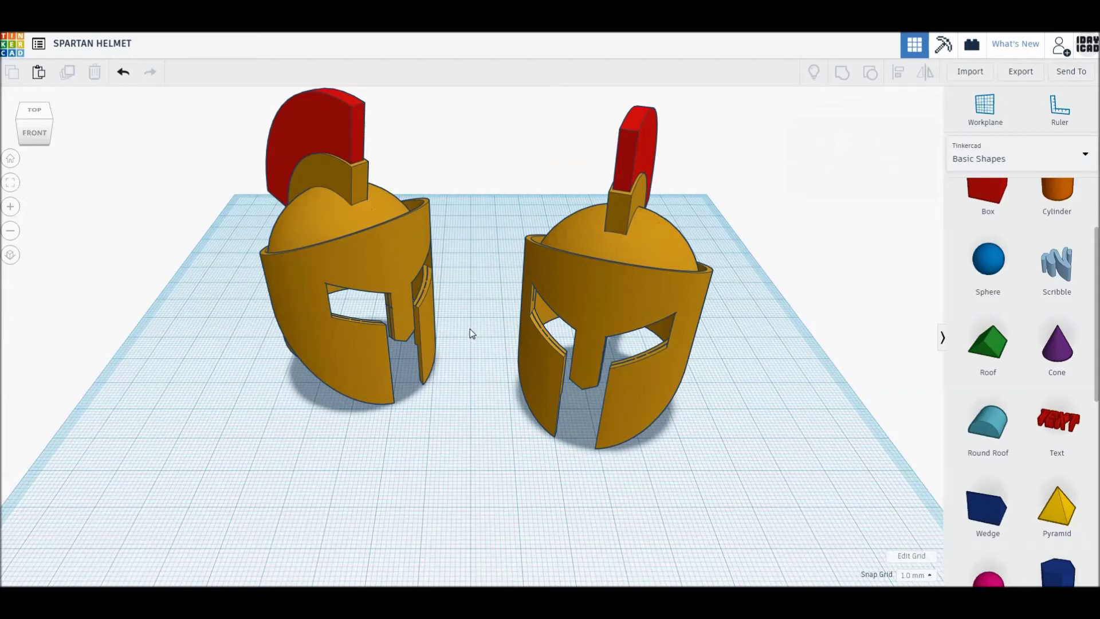
{"action": "middle_click_drag", "start_coordinate": [470, 328], "coordinate": [470, 359]}
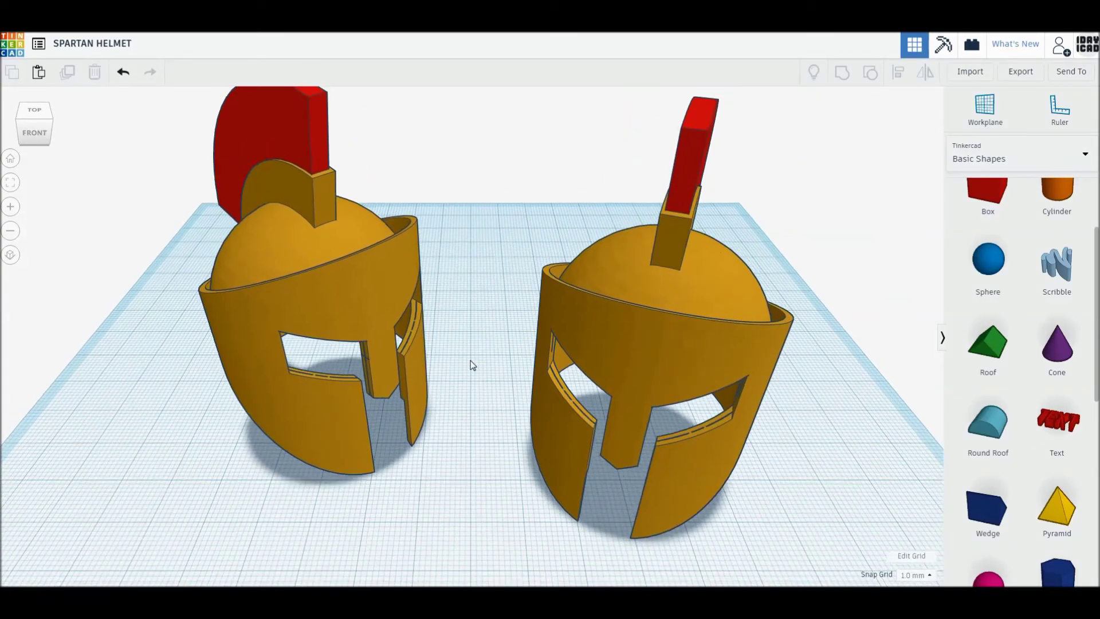
Nudge both helmets toward the viewer and turn the left helmet -22.5°.
{"action": "key", "text": "ctrl+a"}
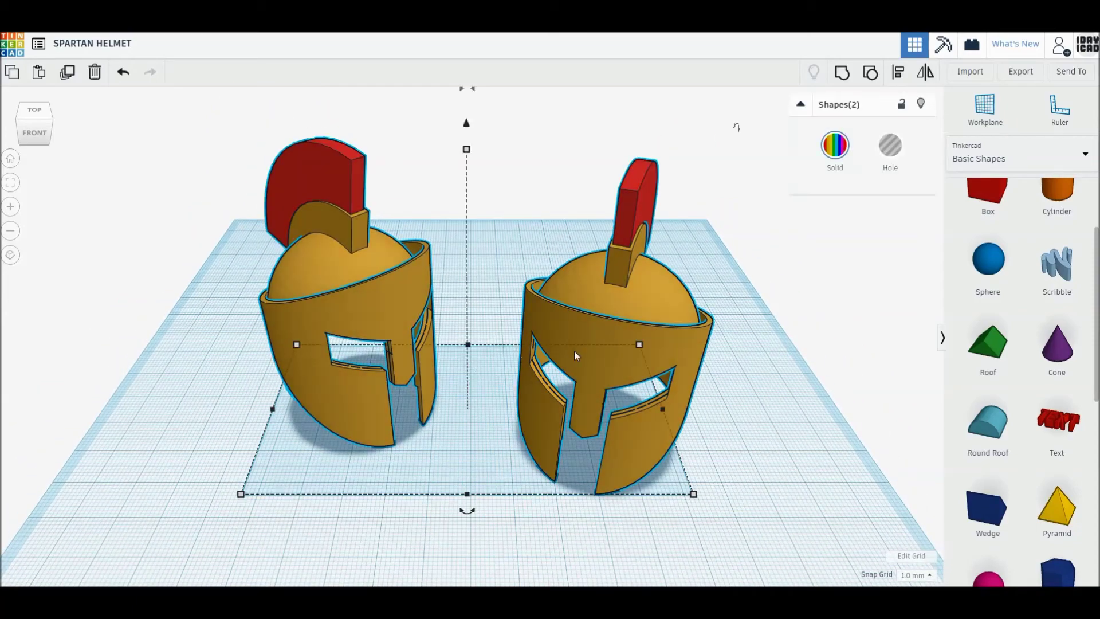
{"action": "key", "text": "Down"}
{"action": "key", "text": "Down"}
{"action": "key", "text": "Down"}
{"action": "left_click", "coordinate": [792, 373]}
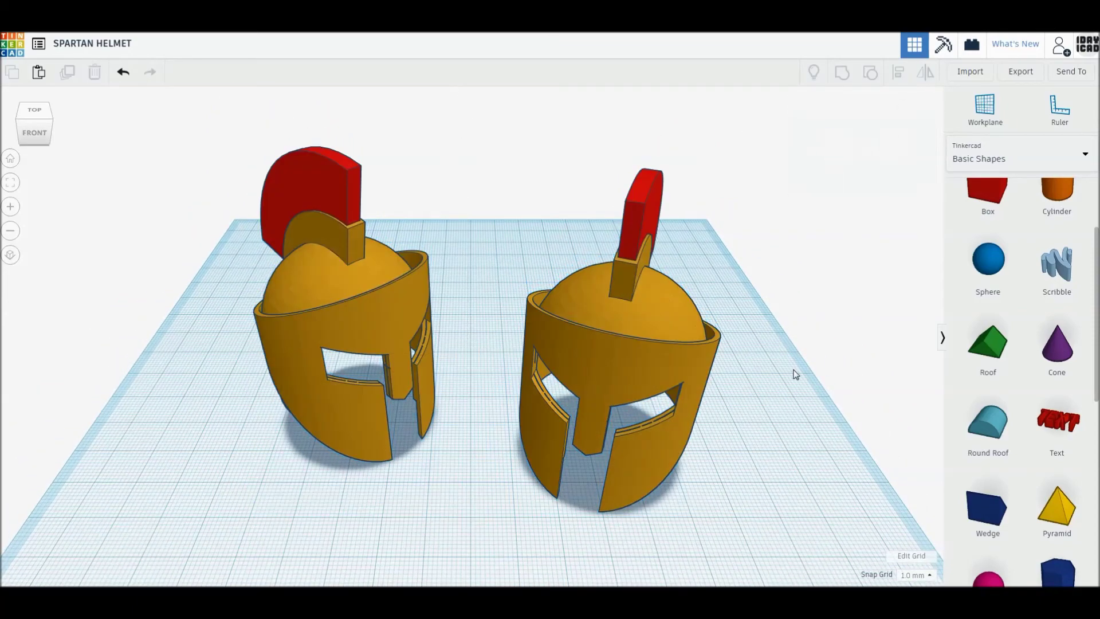
{"action": "left_click", "coordinate": [336, 339]}
{"action": "left_click_drag", "start_coordinate": [336, 484], "coordinate": [362, 479]}
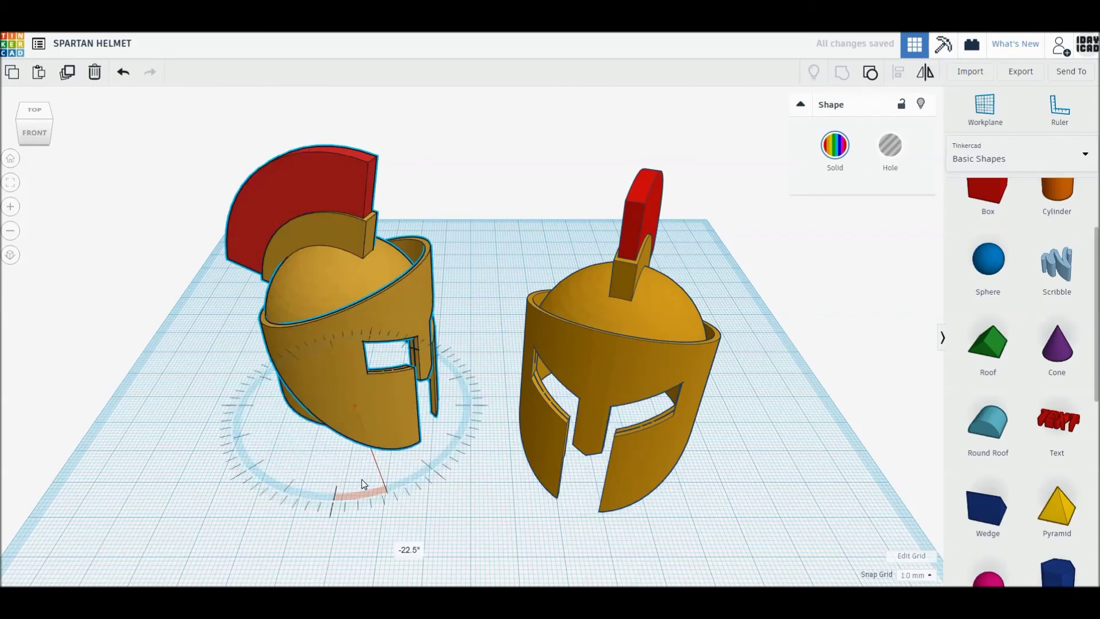
{"action": "left_click", "coordinate": [454, 517]}
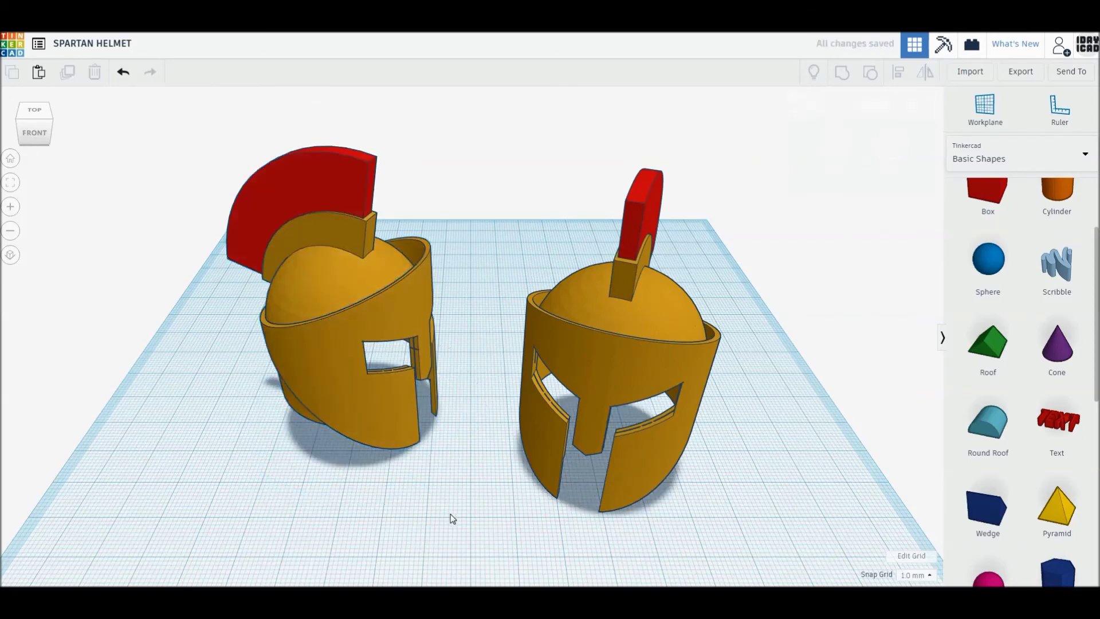